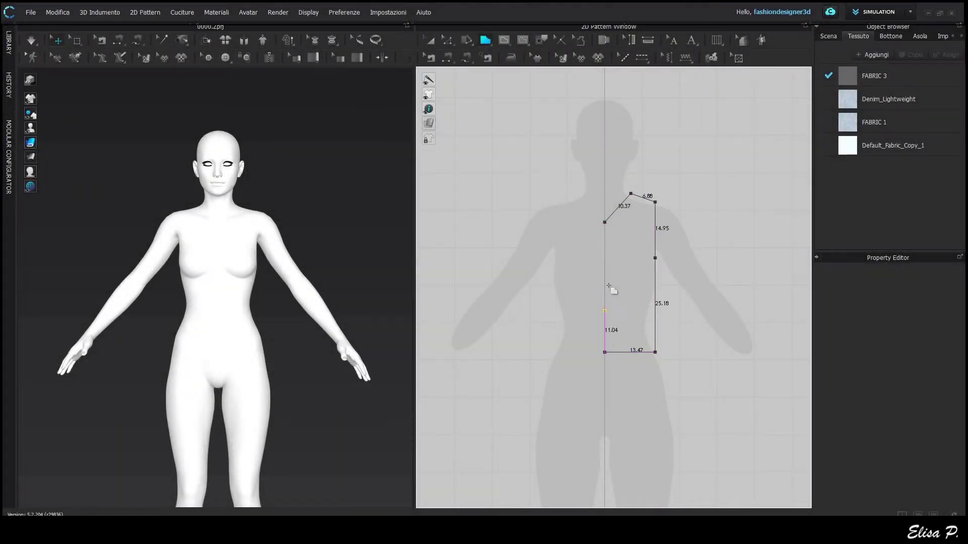
# Close the front bodice half's outline at the center neck point and move its lower side edge outward about 1.6 cm.
pyautogui.click(604, 223)
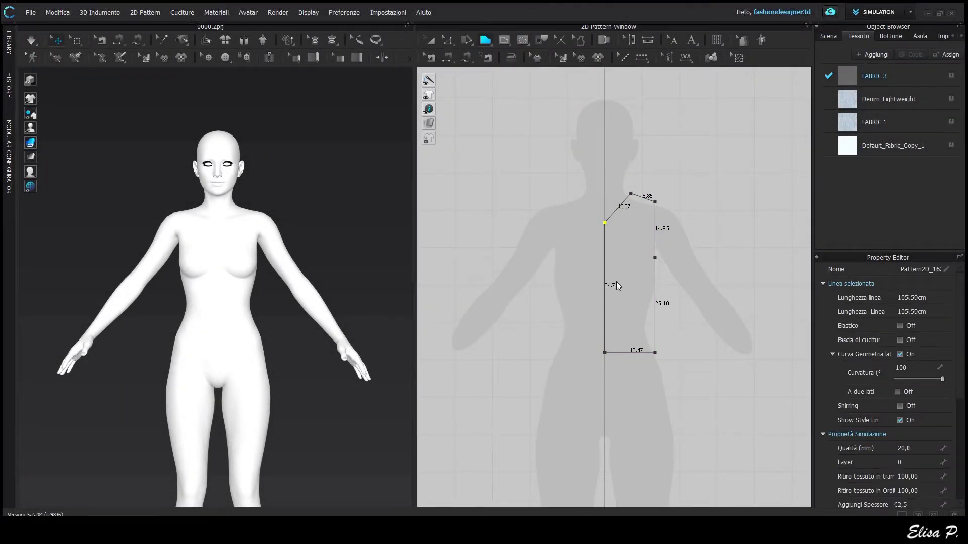
pyautogui.press('z')
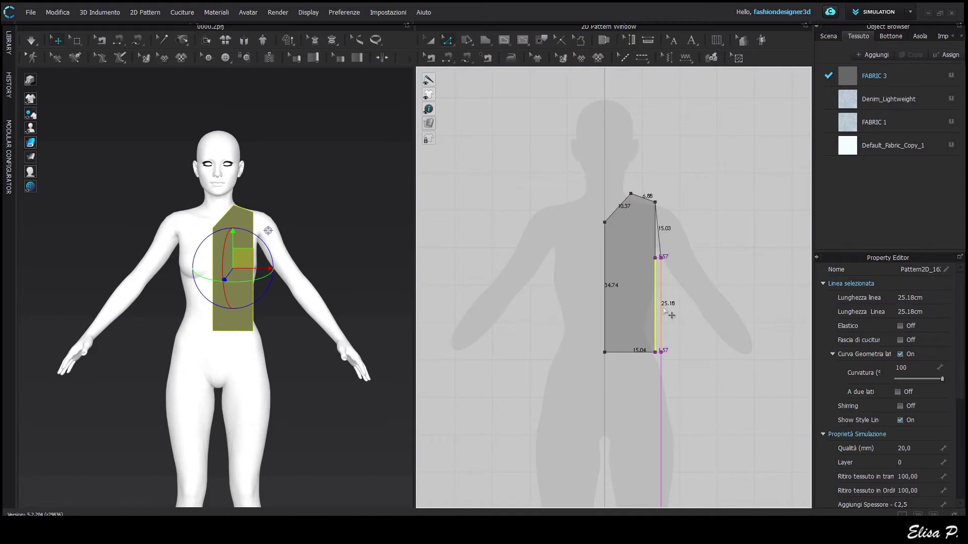
pyautogui.moveTo(664, 311); pyautogui.dragTo(664, 312)
# Duplicate the front bodice half and place the copy about 70.5 cm to the side as the back half.
pyautogui.scroll(-2, 721, 349)
pyautogui.moveTo(720, 348); pyautogui.dragTo(612, 336, button='middle')
pyautogui.press('a')
pyautogui.click(524, 295)
pyautogui.hotkey('ctrl', 'c')
pyautogui.hotkey('ctrl', 'v')
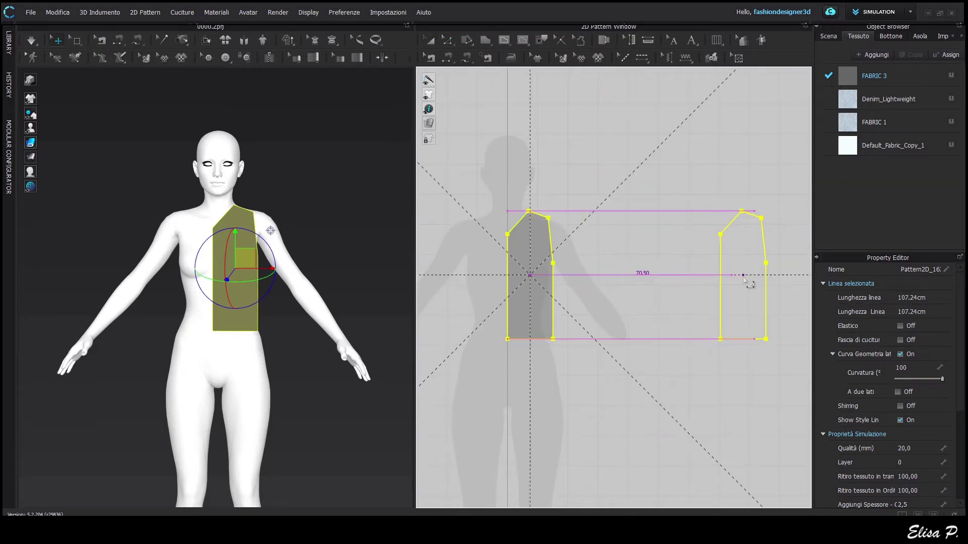
pyautogui.click(744, 279)
# Raise the center neck point of the copied half to form a shallow back neckline.
pyautogui.scroll(3, 747, 265)
pyautogui.moveTo(746, 265); pyautogui.dragTo(694, 268, button='middle')
pyautogui.moveTo(649, 216); pyautogui.dragTo(648, 175)
pyautogui.click(656, 190)
# Create linked mirrored copies of the back and front halves, each placed alongside the original's center edge.
pyautogui.scroll(-2, 658, 287)
pyautogui.moveTo(647, 323); pyautogui.dragTo(677, 321, button='middle')
pyautogui.rightClick(715, 341)
pyautogui.click(751, 219)
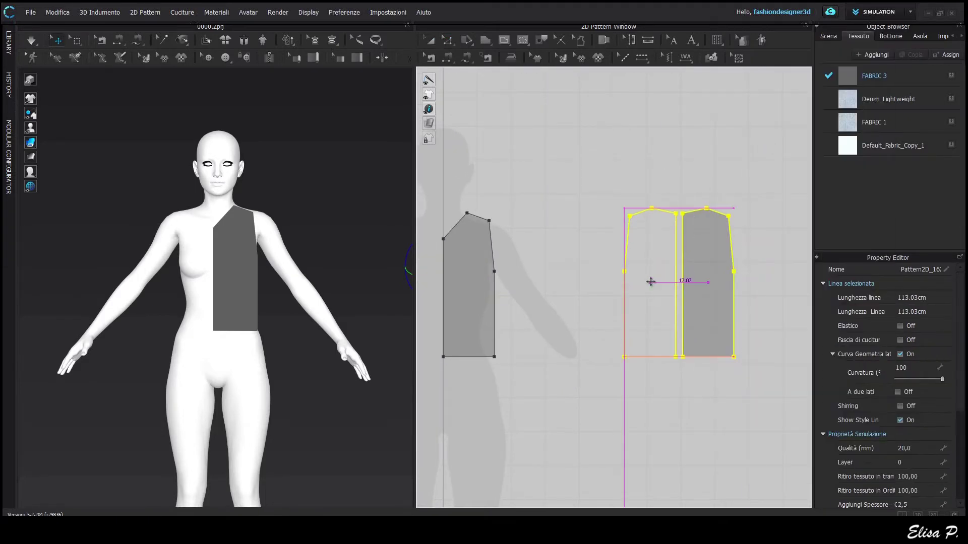
pyautogui.click(669, 295)
pyautogui.scroll(3, 669, 289)
pyautogui.moveTo(786, 267); pyautogui.dragTo(619, 269, button='middle')
pyautogui.click(633, 294)
# Curve the neckline and the armhole of the back bodice pieces inward.
pyautogui.press('c')
pyautogui.scroll(3, 587, 192)
pyautogui.moveTo(602, 177); pyautogui.dragTo(598, 180)
pyautogui.moveTo(501, 345); pyautogui.dragTo(512, 354)
pyautogui.scroll(-3, 663, 330)
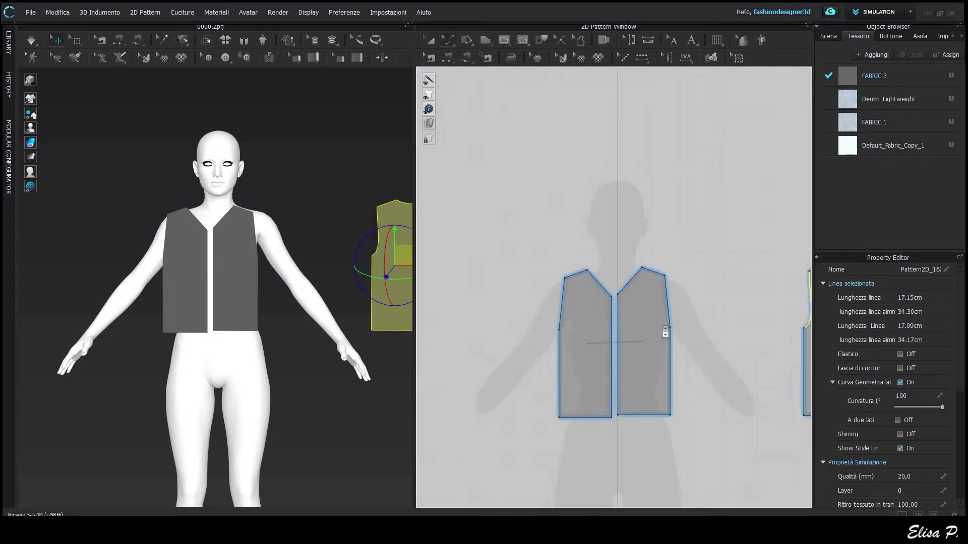
# Curve the armhole and the neckline of the front bodice pieces inward.
pyautogui.scroll(3, 672, 325)
pyautogui.moveTo(672, 324); pyautogui.dragTo(662, 325)
pyautogui.moveTo(587, 230); pyautogui.dragTo(597, 238)
pyautogui.press('a')
pyautogui.click(718, 415)
# Sew the two back halves together along the center back and the two front halves along the center front.
pyautogui.scroll(-3, 717, 415)
pyautogui.moveTo(760, 424); pyautogui.dragTo(577, 397, button='middle')
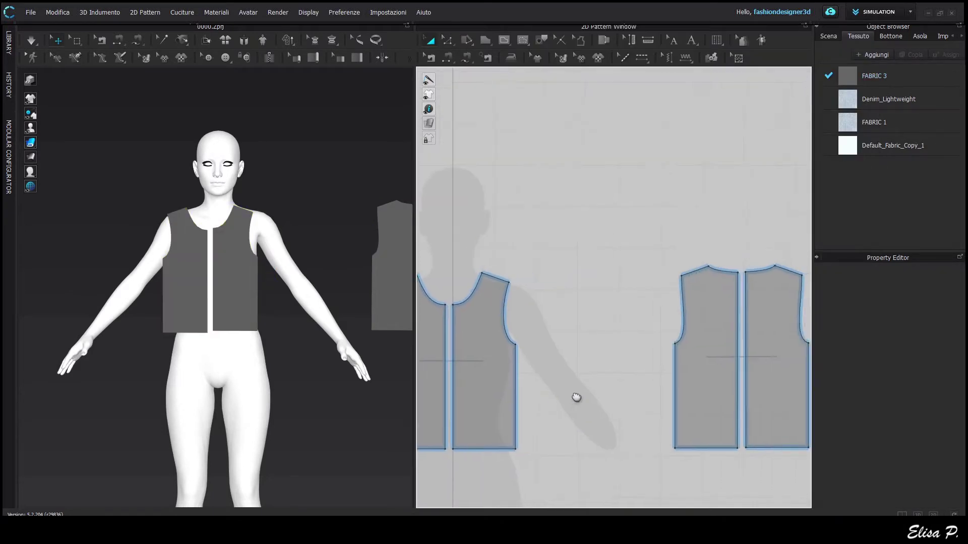
pyautogui.press('n')
pyautogui.click(747, 425)
pyautogui.click(755, 425)
pyautogui.click(463, 415)
pyautogui.click(455, 414)
# Sew the front to the back along the side seams and the shoulder seams.
pyautogui.click(524, 417)
pyautogui.click(684, 417)
pyautogui.click(512, 281)
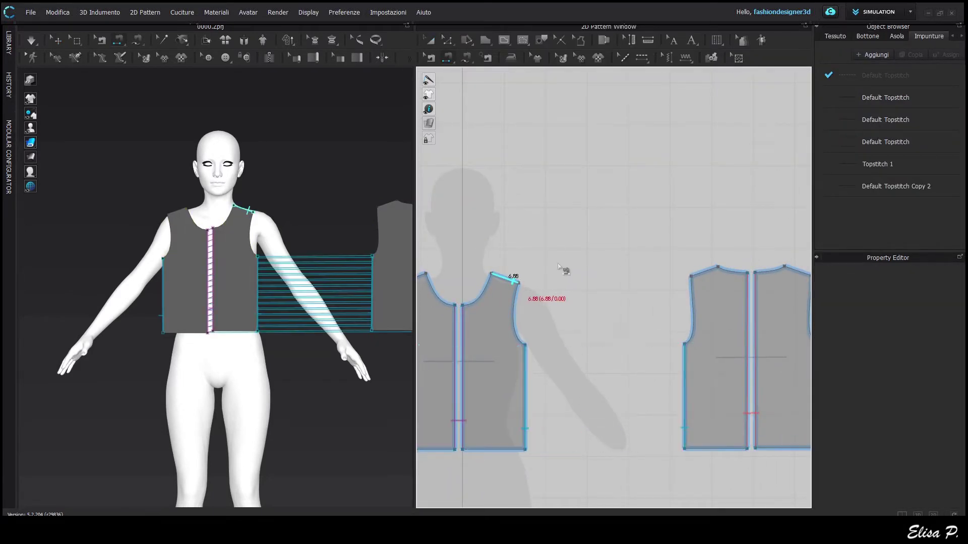
pyautogui.click(697, 275)
# Select both back pieces in the 3D view and move them behind the avatar's torso.
pyautogui.press('a')
pyautogui.scroll(-3, 342, 303)
pyautogui.moveTo(342, 302); pyautogui.dragTo(319, 316, button='middle')
pyautogui.click(319, 316)
pyautogui.keyDown('shift'); pyautogui.click(360, 303); pyautogui.keyUp('shift')
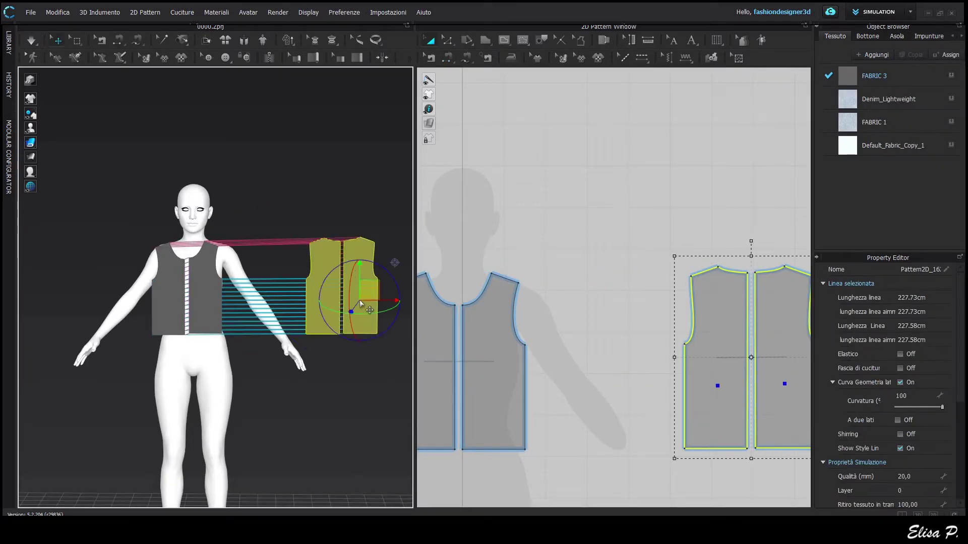
pyautogui.moveTo(351, 312); pyautogui.dragTo(213, 287)
# Select both front pieces and simulate the garment so the bodice drapes on the avatar.
pyautogui.click(207, 297)
pyautogui.keyDown('shift'); pyautogui.click(176, 293); pyautogui.keyUp('shift')
pyautogui.scroll(3, 282, 333)
pyautogui.press('space')
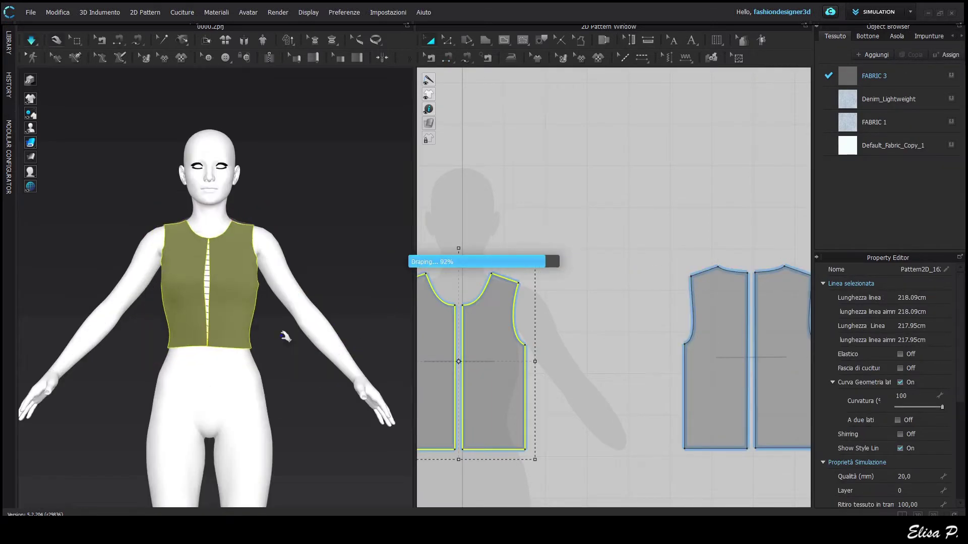
pyautogui.click(283, 348)
pyautogui.moveTo(304, 384); pyautogui.dragTo(295, 400, button='right')
# Lower the underarm points of the front and back armholes about 3 cm and simulate the bodice again.
pyautogui.press('z')
pyautogui.click(525, 345)
pyautogui.keyDown('shift'); pyautogui.click(685, 345); pyautogui.keyUp('shift')
pyautogui.moveTo(526, 345); pyautogui.dragTo(533, 360)
pyautogui.press('space')
pyautogui.moveTo(285, 371)
pyautogui.mouseDown(button='right')
pyautogui.moveTo(183, 378)
pyautogui.moveTo(289, 376)
pyautogui.mouseUp(button='right')
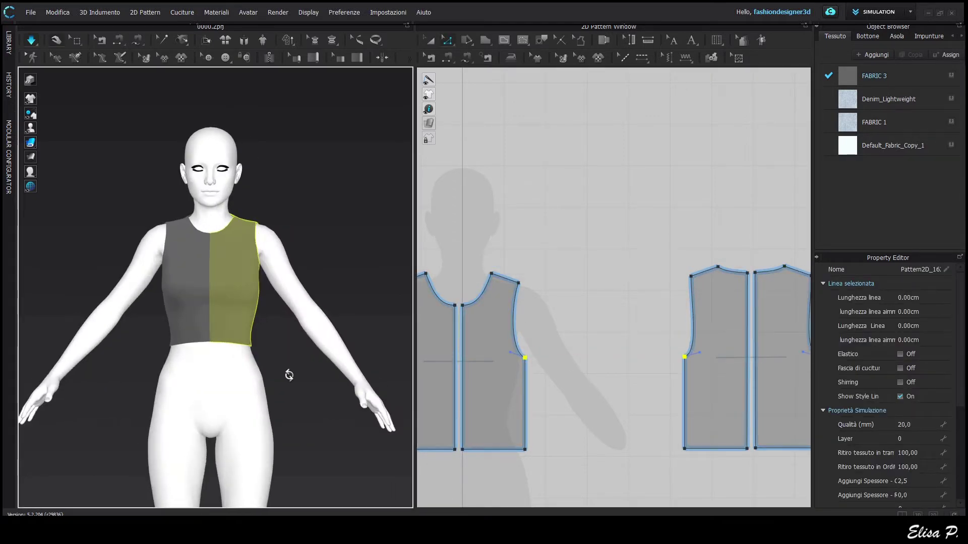
# Reshape the lower part of the front armhole curve with its control handle and stop the simulation.
pyautogui.moveTo(584, 382); pyautogui.dragTo(581, 379, button='right')
pyautogui.moveTo(507, 350); pyautogui.dragTo(501, 354)
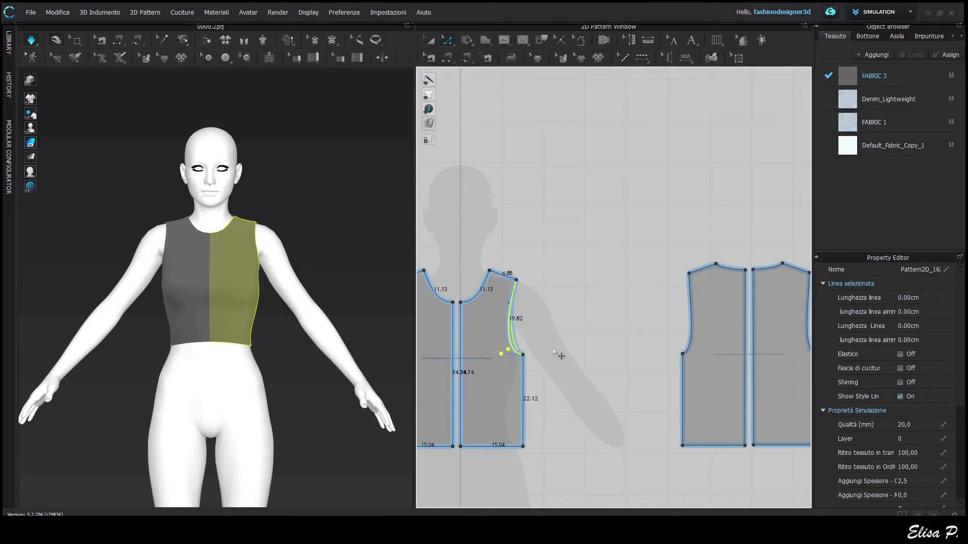
pyautogui.moveTo(573, 370); pyautogui.dragTo(567, 374, button='middle')
pyautogui.press('space')
# Check the armhole lengths and create a 39.95 by 50 cm rectangle for the sleeve above the bodice pieces.
pyautogui.click(510, 354)
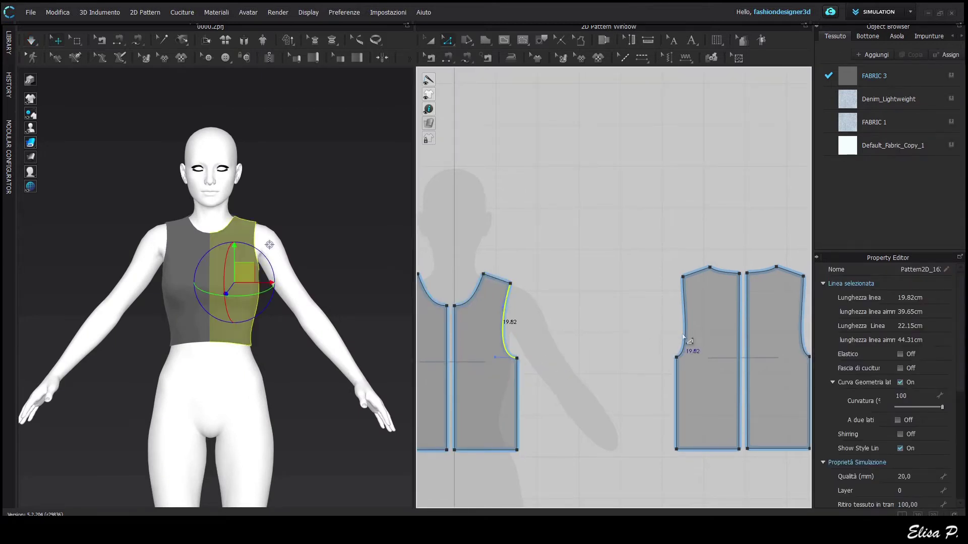
pyautogui.click(584, 190)
pyautogui.write('39,95')
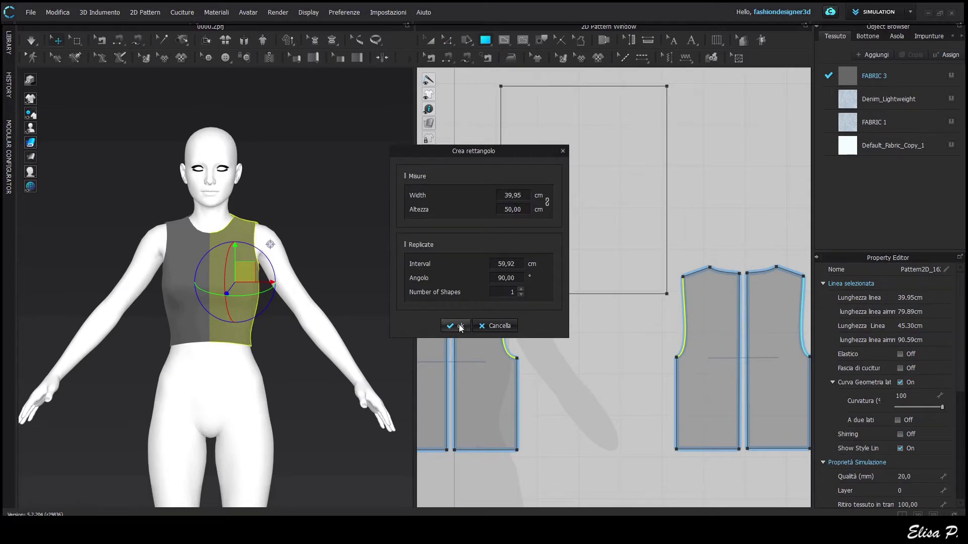
pyautogui.click(460, 326)
# Split the sleeve rectangle's top edge near its middle and lower both upper corners about 10 cm.
pyautogui.click(570, 87)
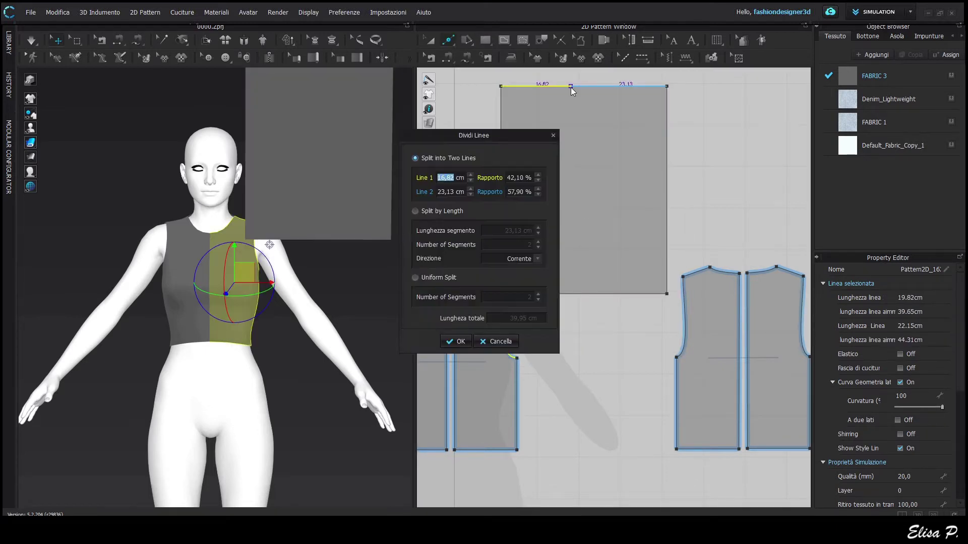
pyautogui.click(456, 341)
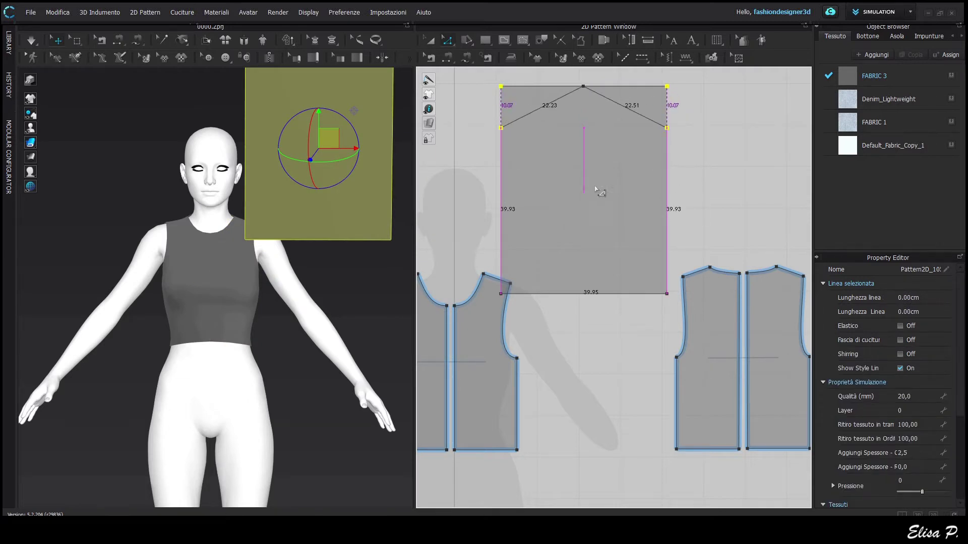
pyautogui.moveTo(595, 189); pyautogui.dragTo(603, 195)
# Arrange the sleeve piece at the avatar's arm using the arrangement points and set its Shape Style to Piana.
pyautogui.hotkey('shift', 'f')
pyautogui.click(334, 300)
pyautogui.scroll(-3, 944, 461)
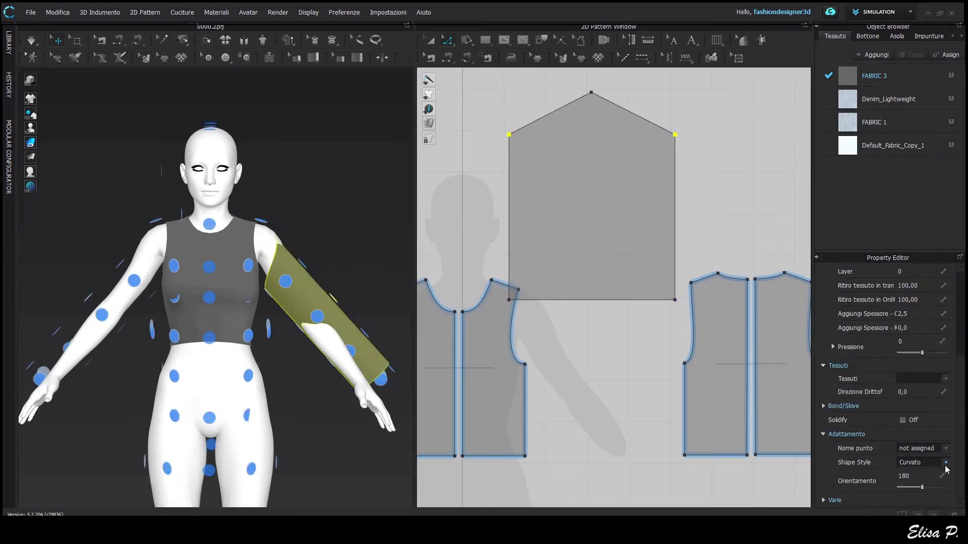
pyautogui.click(945, 464)
pyautogui.click(925, 454)
pyautogui.hotkey('shift', 'f')
# Add a point on each slanted edge of the sleeve cap, closer to the outer corners.
pyautogui.moveTo(592, 215); pyautogui.dragTo(608, 257, button='middle')
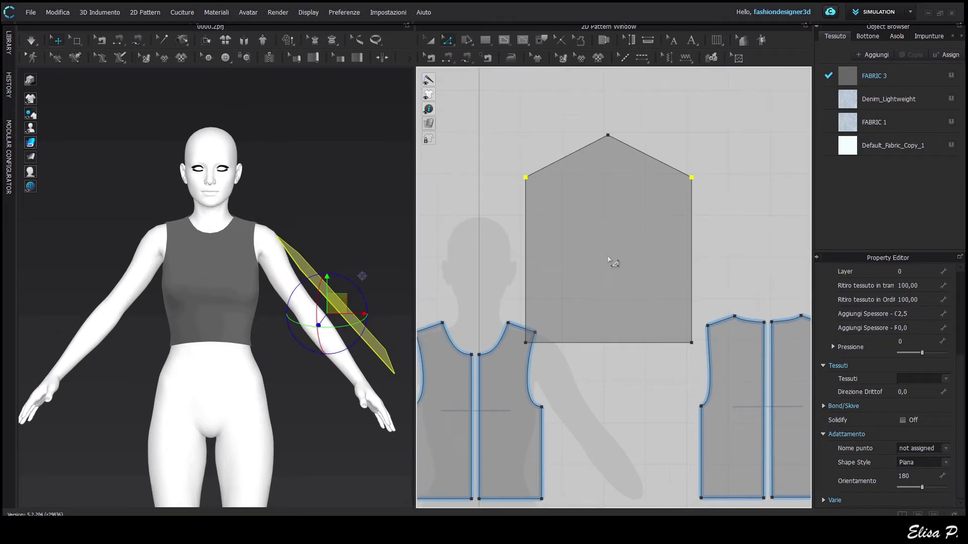
pyautogui.click(551, 164)
pyautogui.click(664, 163)
# Curve the sleeve cap outward around its peak and inward along the short segments beside the underarm corners.
pyautogui.scroll(4, 580, 151)
pyautogui.moveTo(597, 162); pyautogui.dragTo(602, 234, button='middle')
pyautogui.press('c')
pyautogui.moveTo(627, 203); pyautogui.dragTo(667, 203)
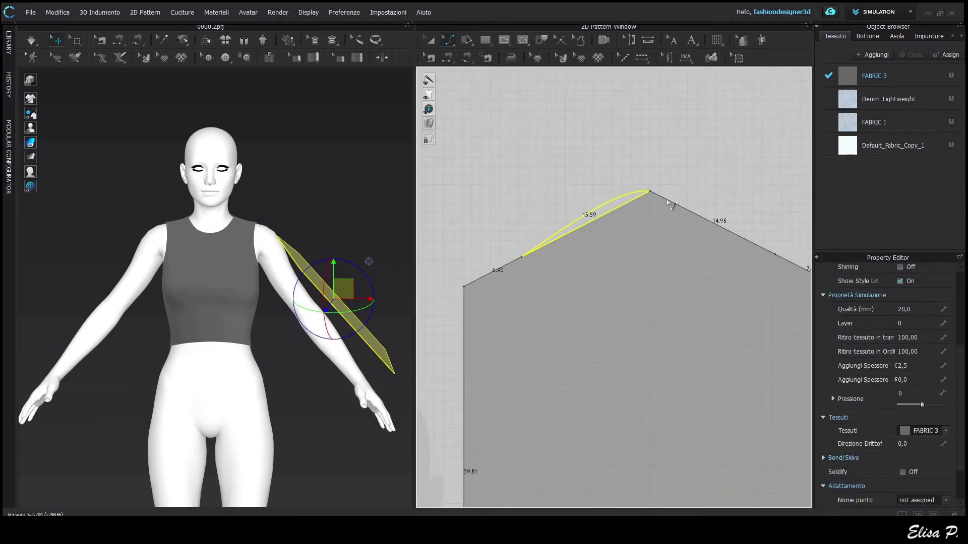
pyautogui.moveTo(492, 280); pyautogui.dragTo(492, 280)
pyautogui.moveTo(615, 279); pyautogui.dragTo(522, 275, button='middle')
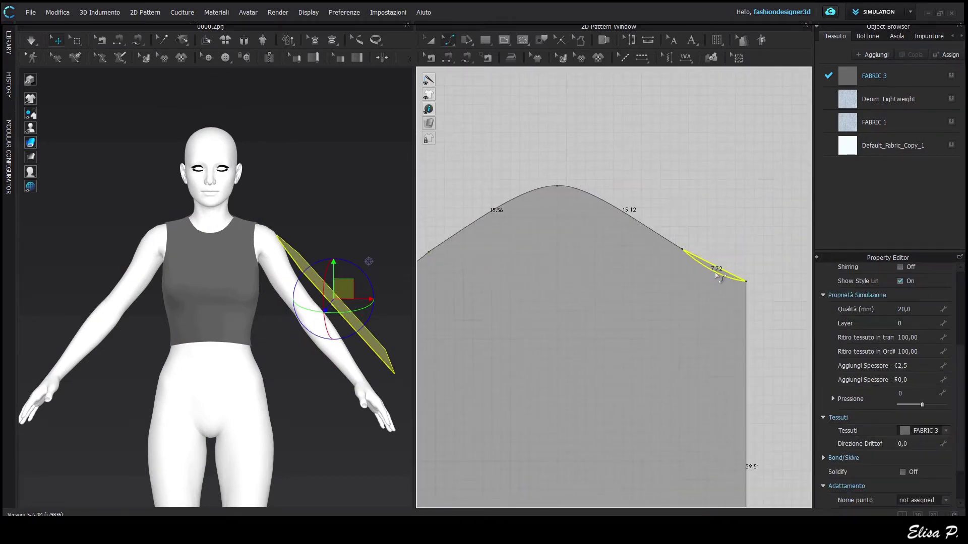
pyautogui.moveTo(716, 275); pyautogui.dragTo(717, 276)
# Free-sew one half of the sleeve cap to the front armhole and the other half to the back armhole.
pyautogui.scroll(-3, 614, 316)
pyautogui.moveTo(602, 325); pyautogui.dragTo(659, 305, button='middle')
pyautogui.scroll(-1, 652, 291)
pyautogui.press('m')
pyautogui.click(639, 232)
pyautogui.click(559, 271)
pyautogui.moveTo(627, 351); pyautogui.dragTo(620, 276, button='middle')
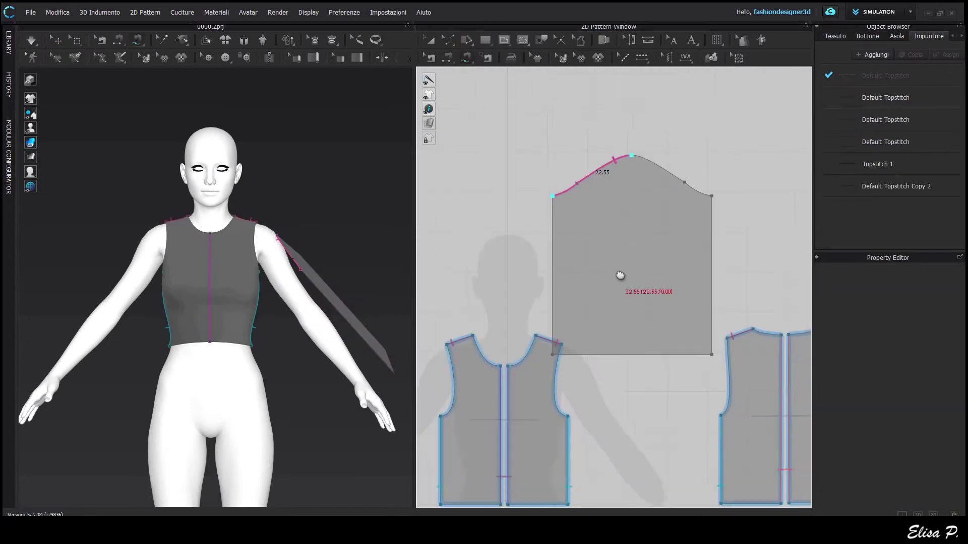
pyautogui.click(568, 420)
pyautogui.click(721, 420)
pyautogui.scroll(1, 633, 371)
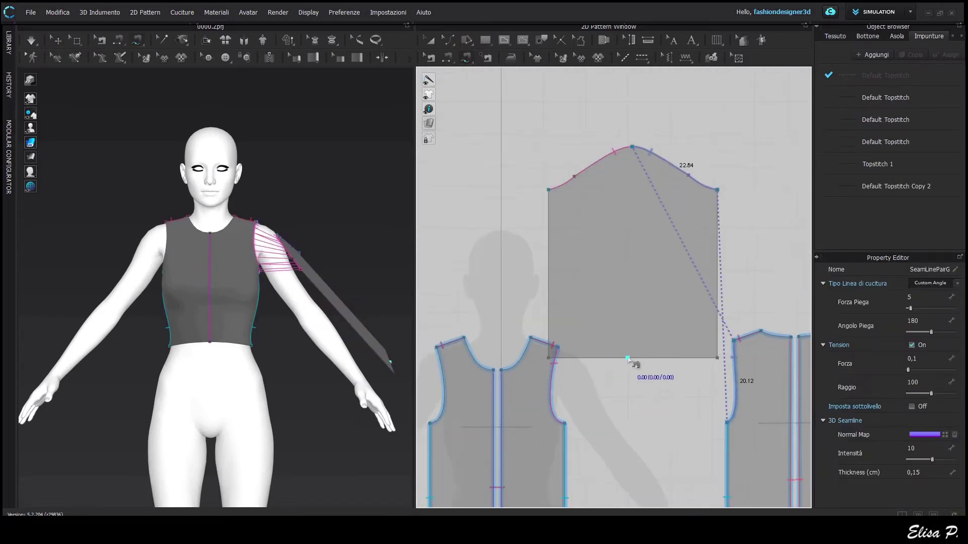
# Draw a 50 cm internal line down the sleeve from the cap's peak to the hem.
pyautogui.press('g')
pyautogui.click(639, 358)
pyautogui.scroll(1, 612, 389)
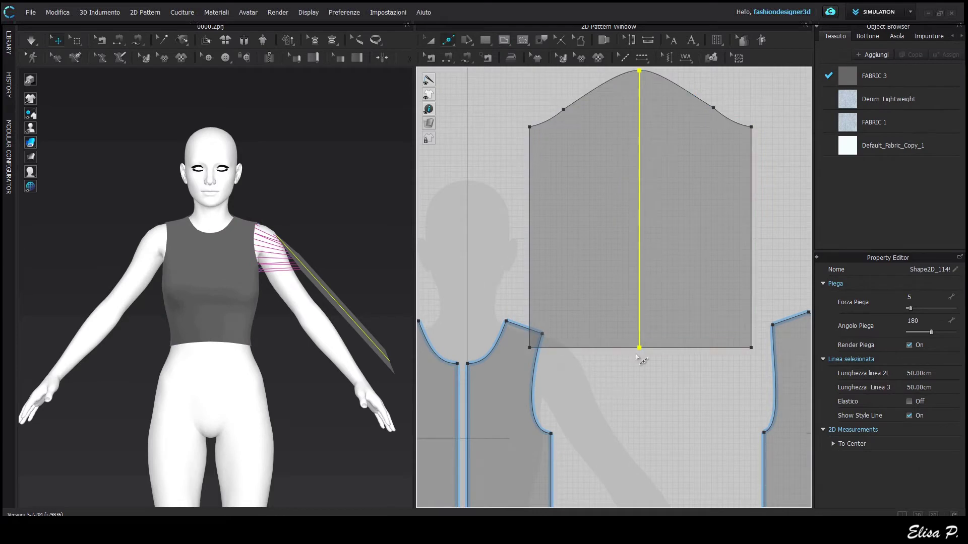
# Taper the sleeve by moving both hem corners inward about 5 cm each, giving a 29.59 cm hem.
pyautogui.click(529, 349)
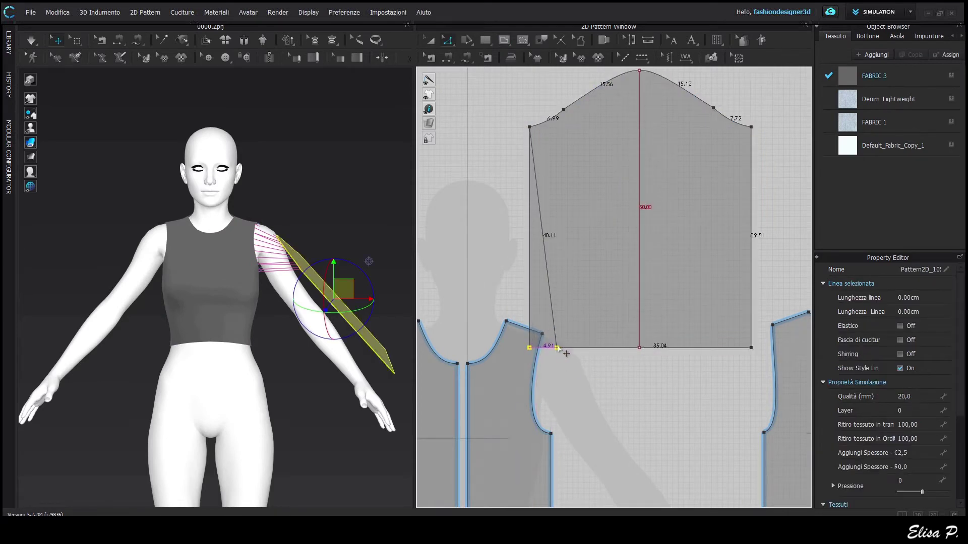
pyautogui.moveTo(560, 347); pyautogui.dragTo(558, 347)
pyautogui.moveTo(752, 348); pyautogui.dragTo(736, 348)
pyautogui.rightClick(736, 348)
pyautogui.write('5,1')
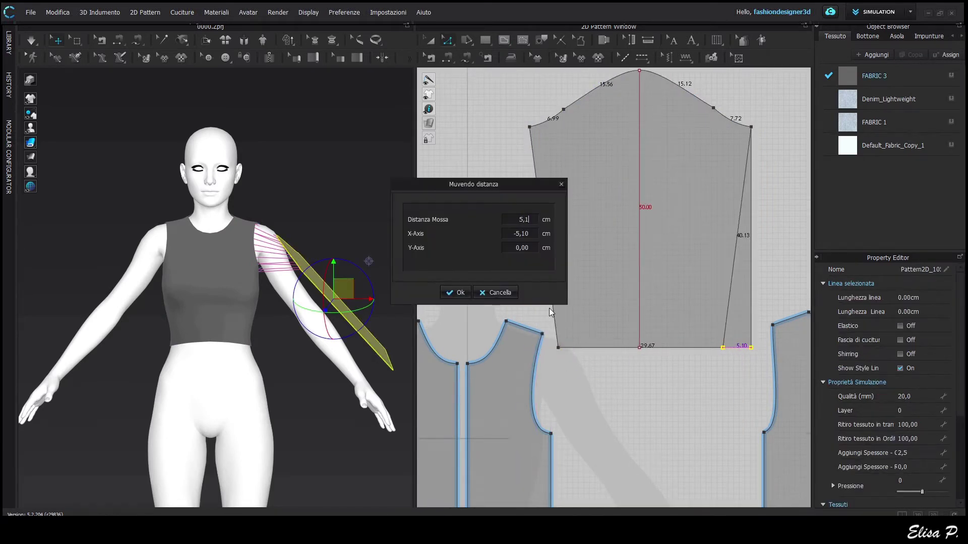
pyautogui.press('Return')
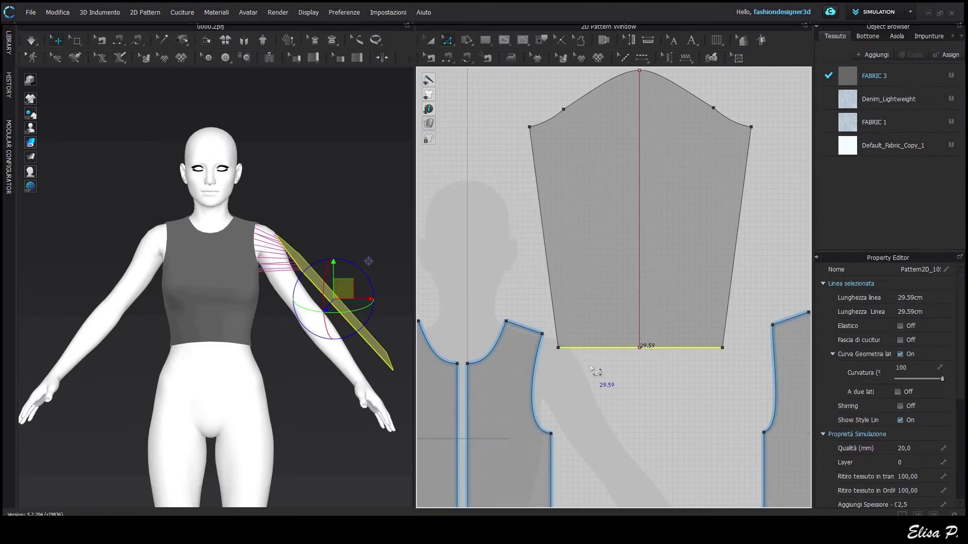
# Simulate the garment to drape the attached sleeve over the avatar's arm.
pyautogui.press('space')
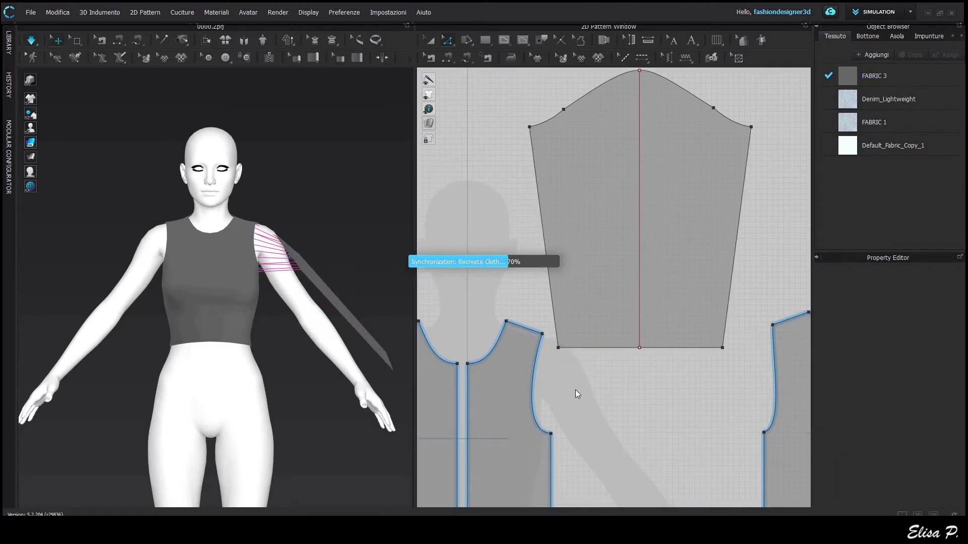
pyautogui.click(332, 339)
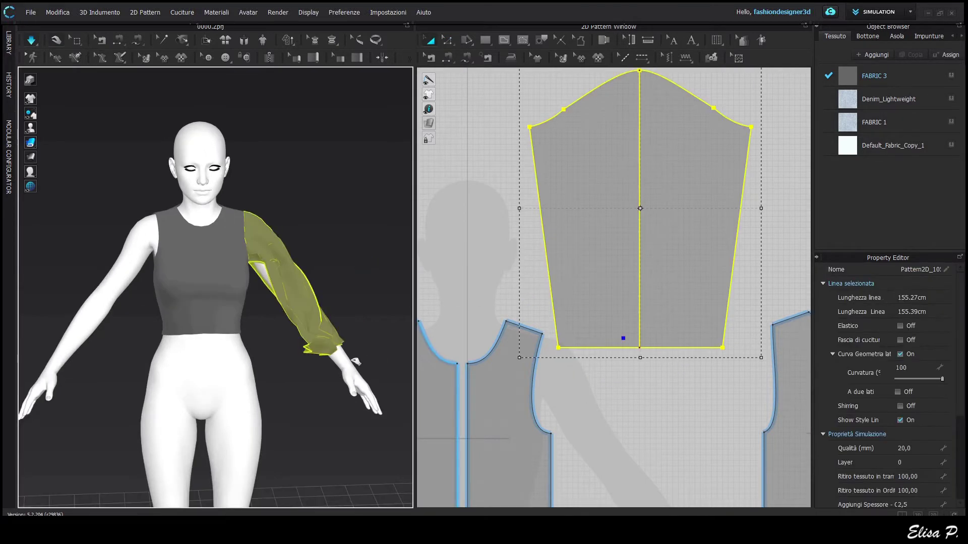
pyautogui.scroll(5, 631, 389)
pyautogui.scroll(-5, 625, 413)
pyautogui.press('space')
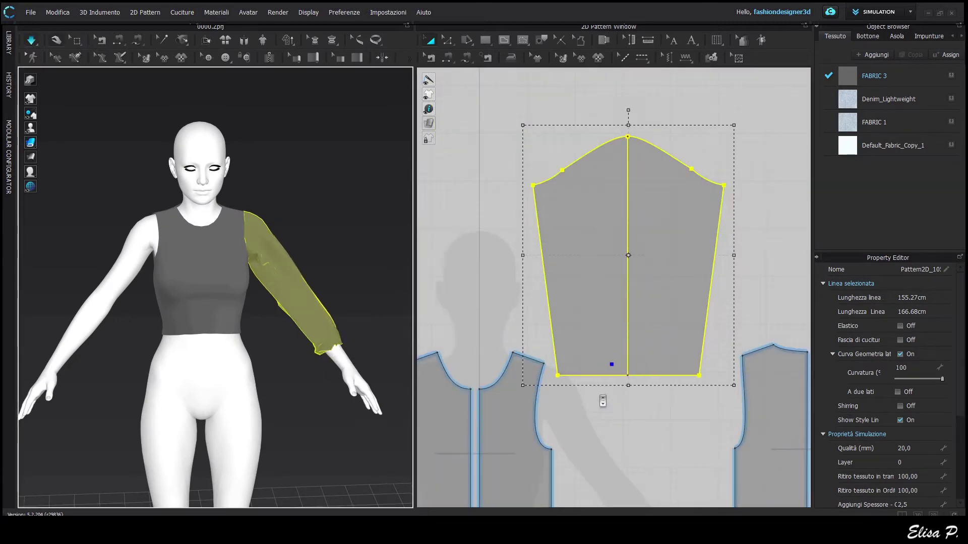
# Move the sleeve's hem corner on the front-armhole side inward 2 cm.
pyautogui.press('z')
pyautogui.click(589, 376)
pyautogui.scroll(3, 564, 397)
pyautogui.moveTo(551, 360); pyautogui.dragTo(561, 358)
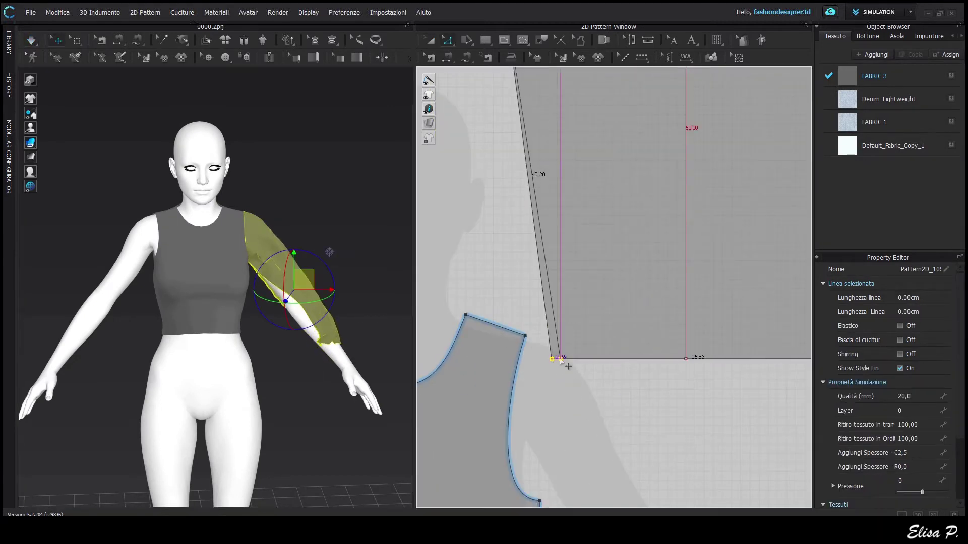
pyautogui.rightClick(562, 359)
pyautogui.write('2')
pyautogui.press('Return')
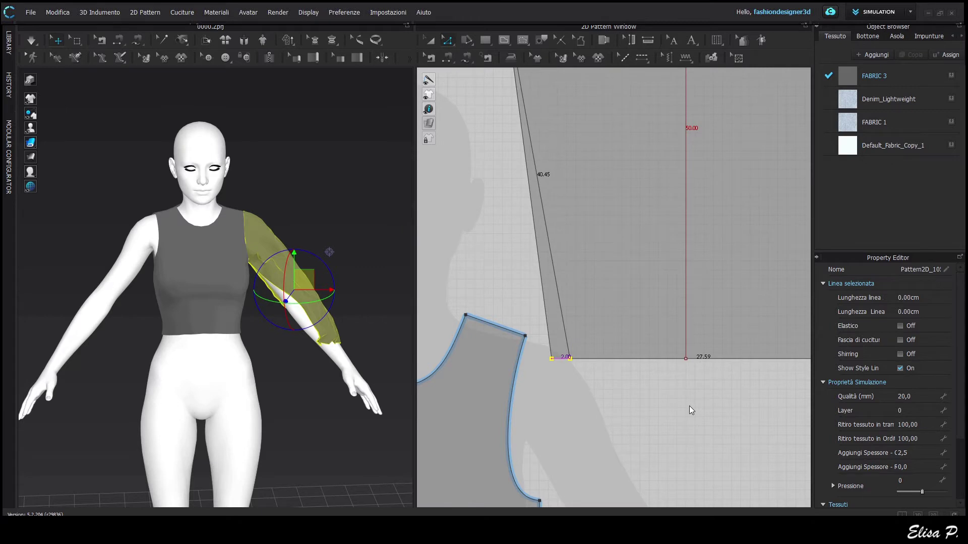
# Move the sleeve's hem corner on the back-armhole side inward by the same 2 cm.
pyautogui.scroll(-2, 689, 406)
pyautogui.scroll(3, 801, 398)
pyautogui.moveTo(787, 357); pyautogui.dragTo(778, 358)
pyautogui.rightClick(778, 358)
pyautogui.press('Return')
pyautogui.scroll(-3, 605, 393)
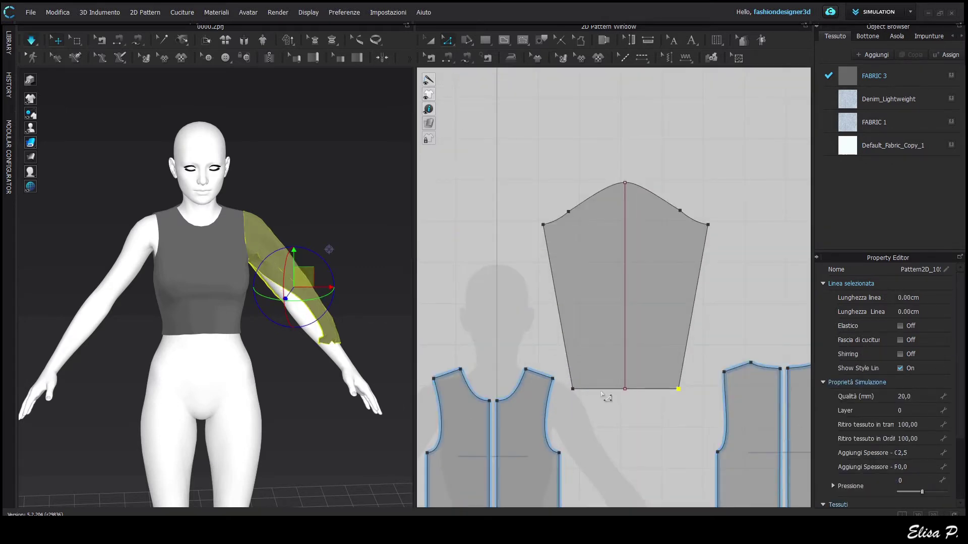
# Lengthen the sleeve to about 57 cm along its center line by lowering the hem, and simulate the drape.
pyautogui.click(585, 401)
pyautogui.press('space')
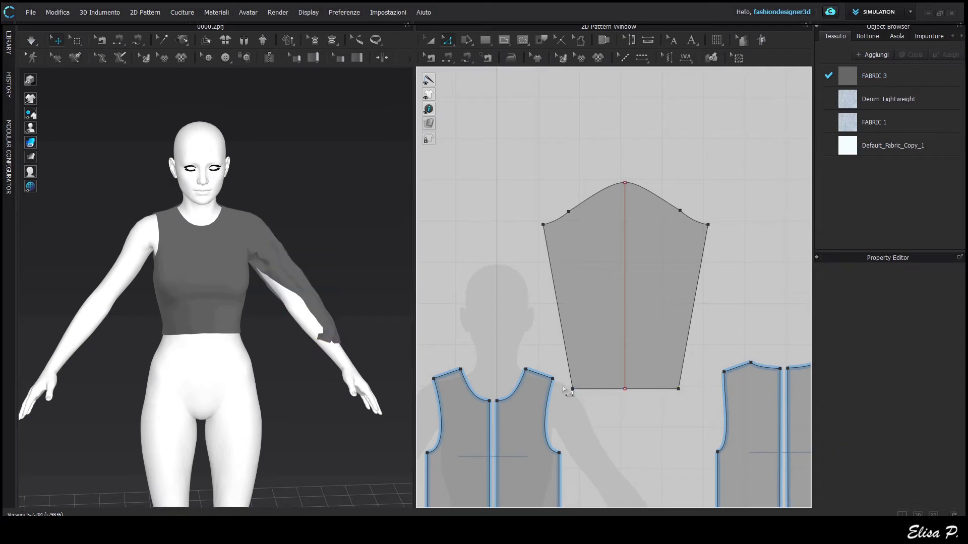
pyautogui.click(660, 392)
pyautogui.moveTo(657, 402); pyautogui.dragTo(660, 437)
pyautogui.press('space')
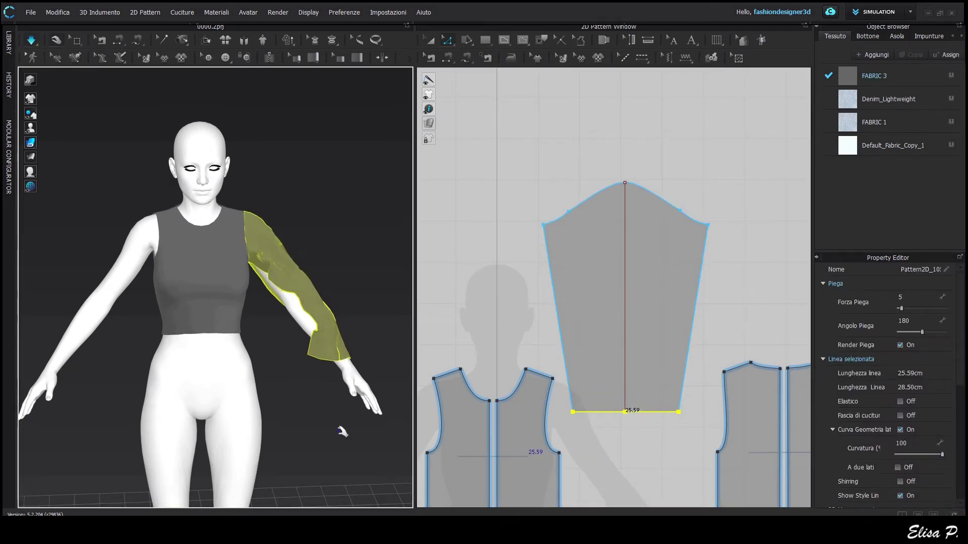
pyautogui.press('space')
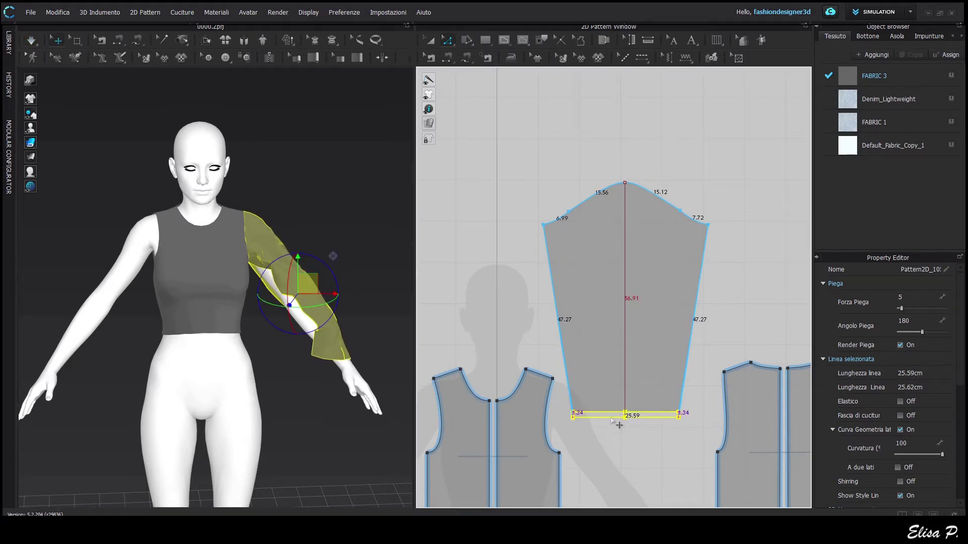
pyautogui.press('space')
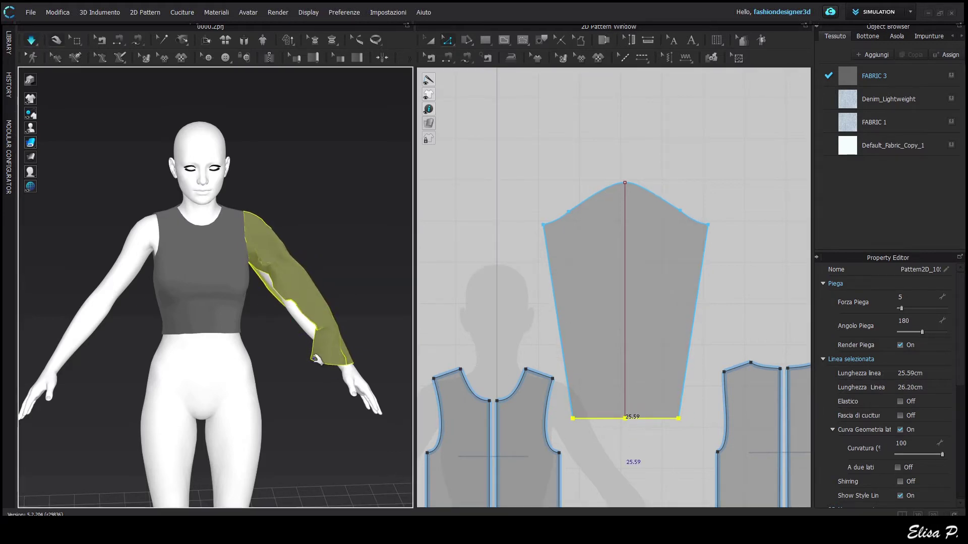
# Sew the sleeve's two underarm edges together and simulate the closed sleeve on the avatar's arm.
pyautogui.moveTo(316, 359); pyautogui.dragTo(301, 362)
pyautogui.press('n')
pyautogui.click(569, 400)
pyautogui.click(682, 401)
pyautogui.press('a')
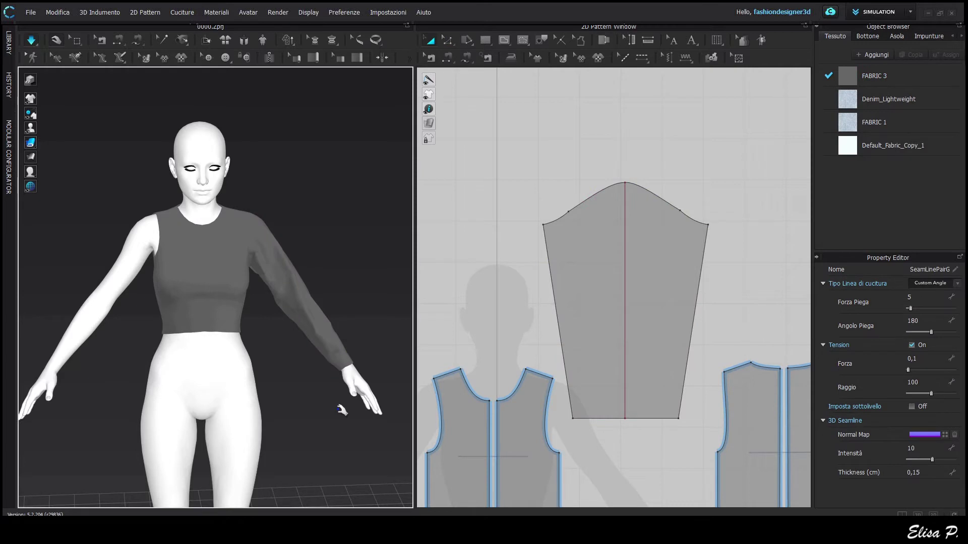
pyautogui.press('space')
# Match the back bodice's shoulder line up to the front bodice's shoulder line from the start point.
pyautogui.scroll(-4, 540, 257)
pyautogui.click(673, 331)
pyautogui.keyDown('shift'); pyautogui.click(538, 332); pyautogui.keyUp('shift')
pyautogui.rightClick(539, 332)
pyautogui.moveTo(584, 488)
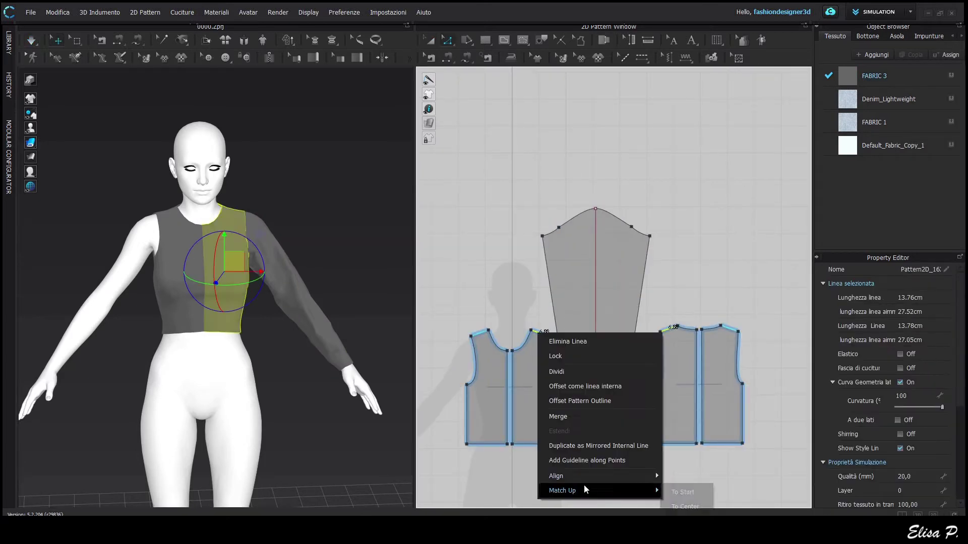
pyautogui.click(685, 493)
# Rotate the sleeve piece so its center line follows the slope of the joined shoulder seam.
pyautogui.click(626, 295)
pyautogui.scroll(3, 626, 294)
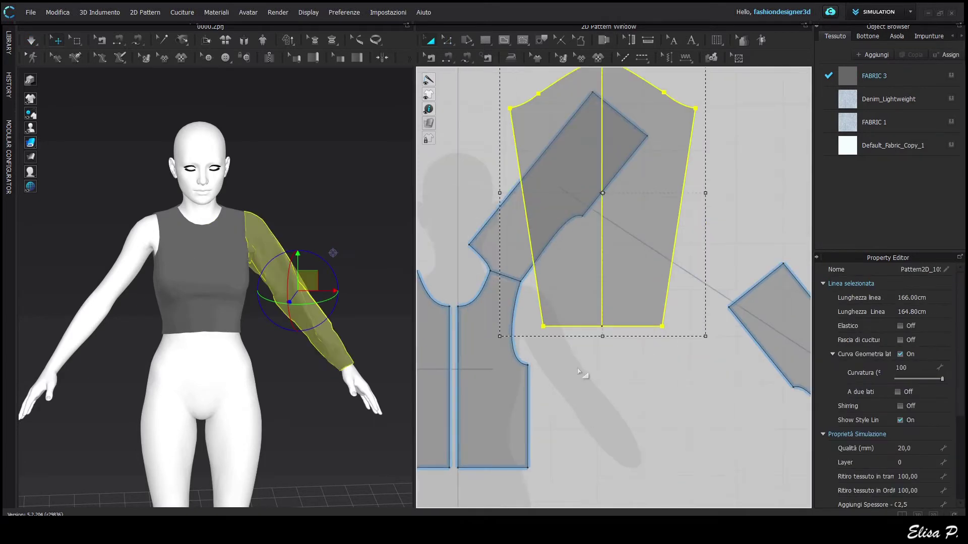
pyautogui.rightClick(607, 248)
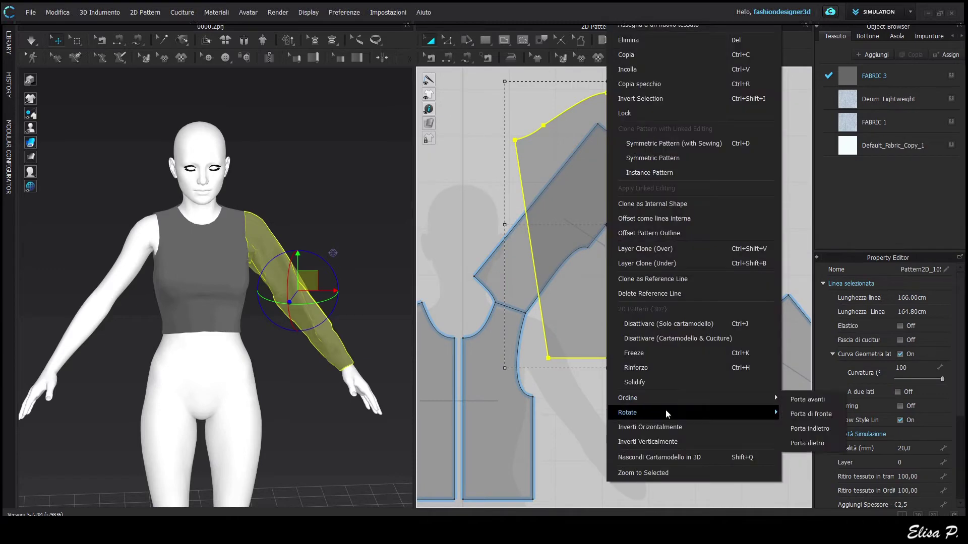
pyautogui.moveTo(665, 413)
pyautogui.click(799, 501)
pyautogui.click(607, 95)
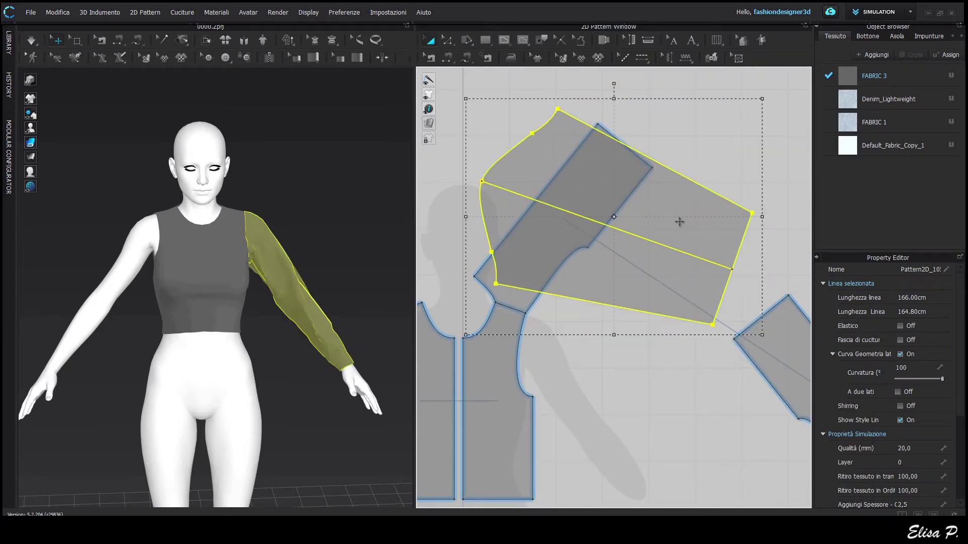
# Move the sleeve so the top of its cap meets the armhole end of the joined shoulder seam.
pyautogui.moveTo(679, 221); pyautogui.dragTo(729, 354)
pyautogui.scroll(5, 533, 309)
pyautogui.moveTo(636, 331); pyautogui.dragTo(615, 320)
pyautogui.scroll(-6, 615, 319)
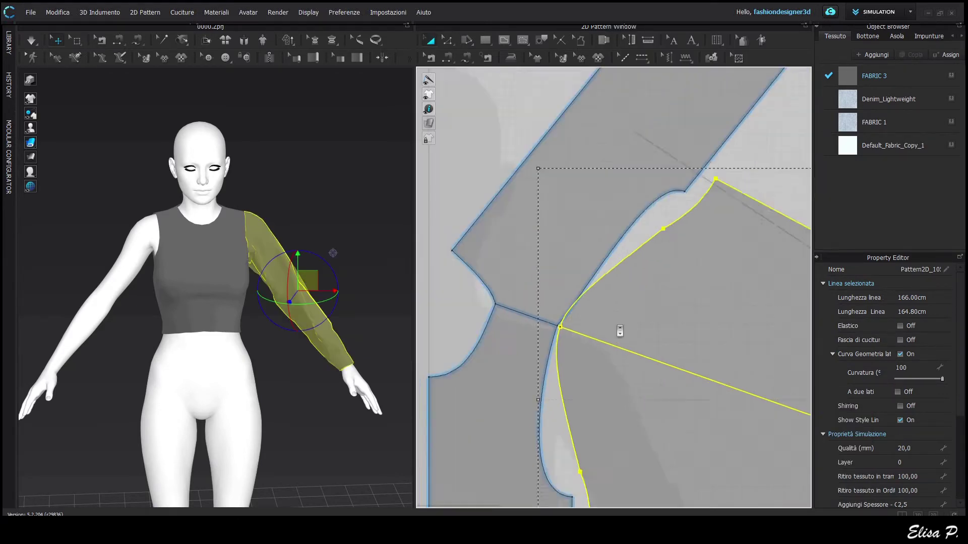
# Move the other back bodice half away so it no longer overlaps the sleeve hem.
pyautogui.click(675, 217)
pyautogui.scroll(-2, 644, 340)
pyautogui.moveTo(643, 339); pyautogui.dragTo(552, 319, button='middle')
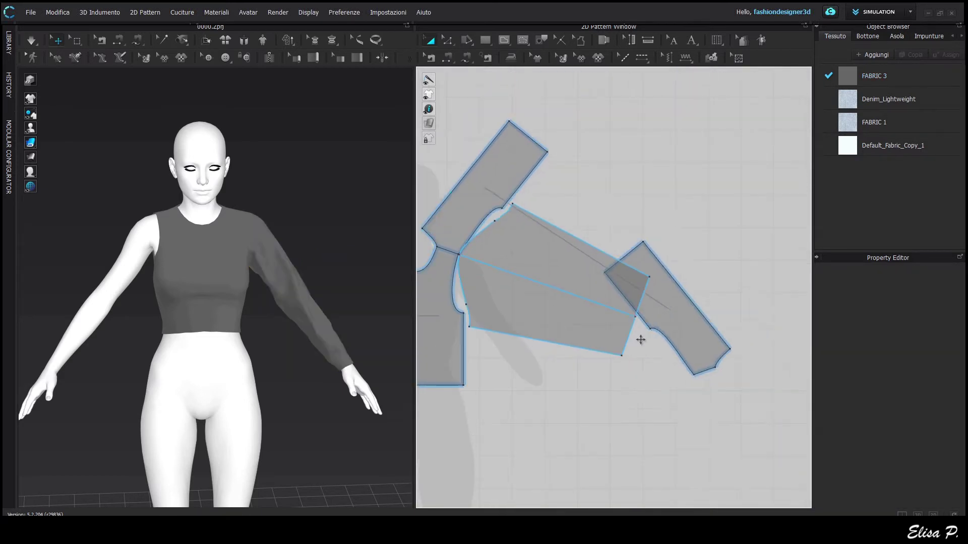
pyautogui.moveTo(668, 309); pyautogui.dragTo(769, 294)
pyautogui.moveTo(549, 325); pyautogui.dragTo(651, 340, button='middle')
# Trace a front polygon from the neck point along the sleeve's center line, 10 cm along its hem, to the side hem, center front and neckline.
pyautogui.click(630, 386)
pyautogui.scroll(3, 533, 290)
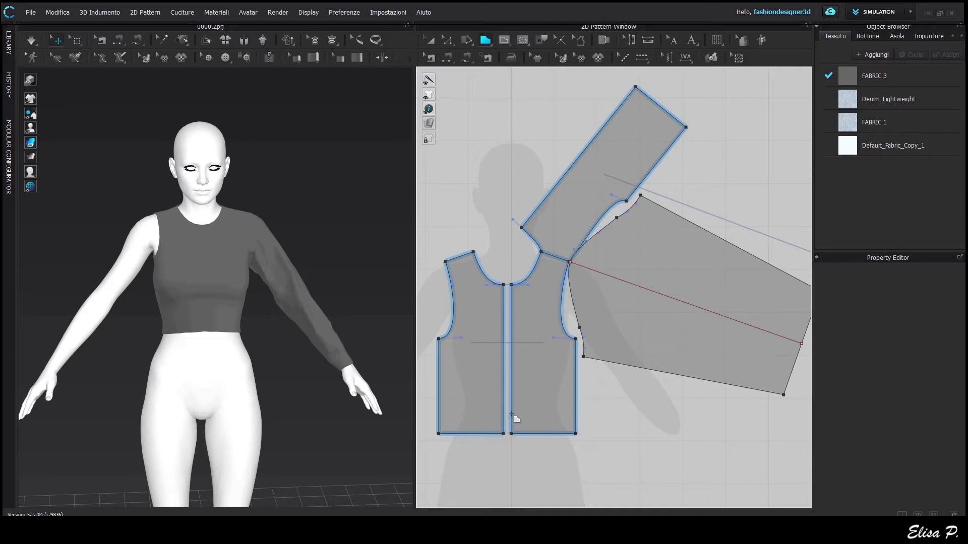
pyautogui.click(541, 252)
pyautogui.moveTo(695, 325); pyautogui.dragTo(643, 308, button='middle')
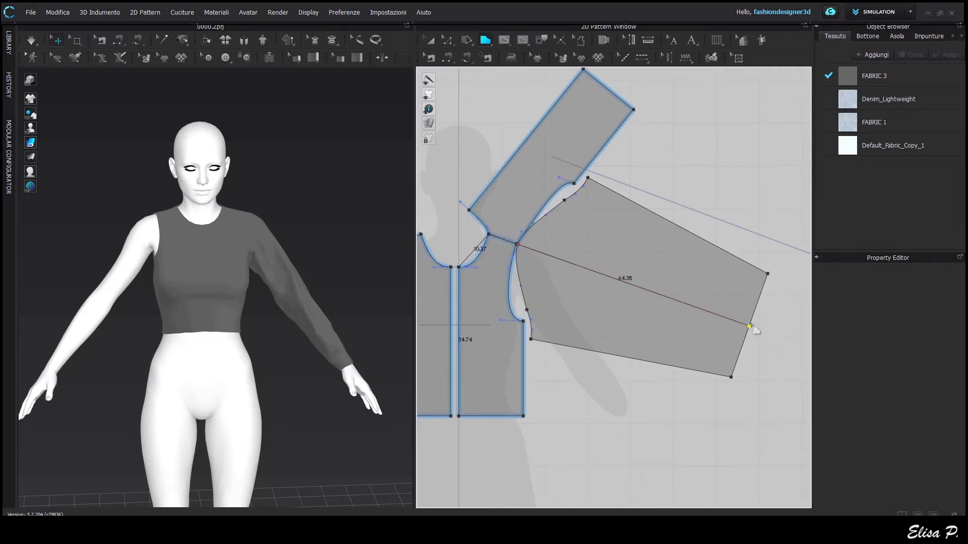
pyautogui.scroll(3, 738, 364)
pyautogui.click(734, 371)
pyautogui.write('10')
pyautogui.click(455, 299)
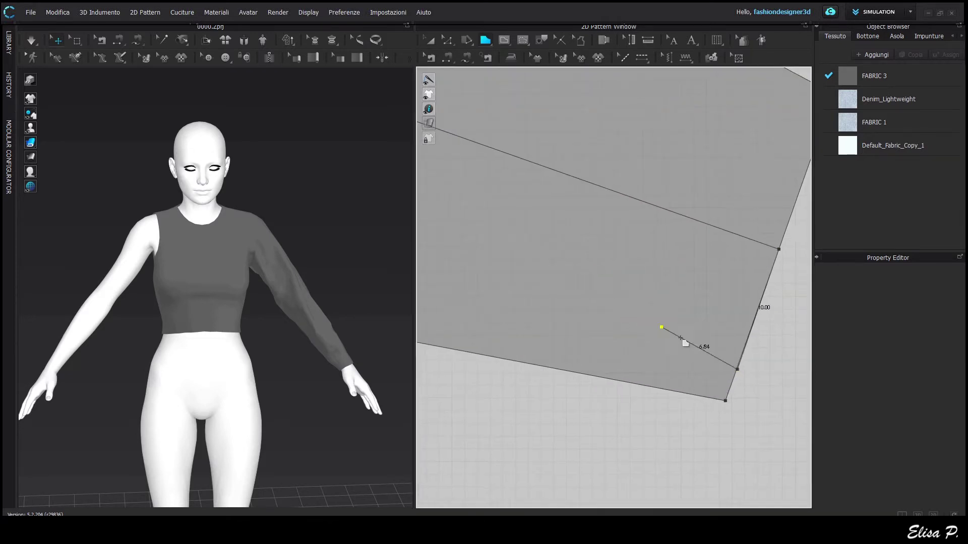
pyautogui.scroll(-3, 681, 338)
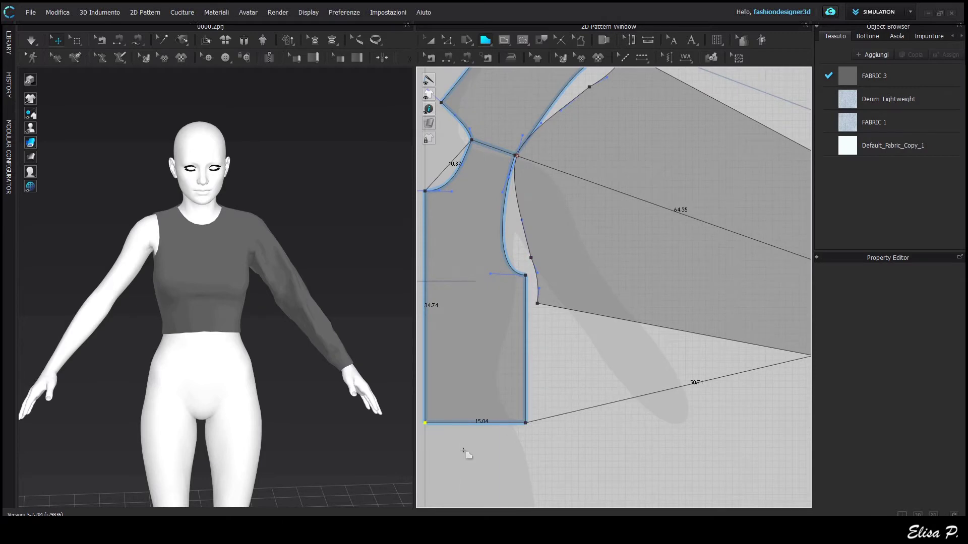
pyautogui.scroll(-2, 521, 449)
pyautogui.moveTo(521, 449); pyautogui.dragTo(528, 452, button='middle')
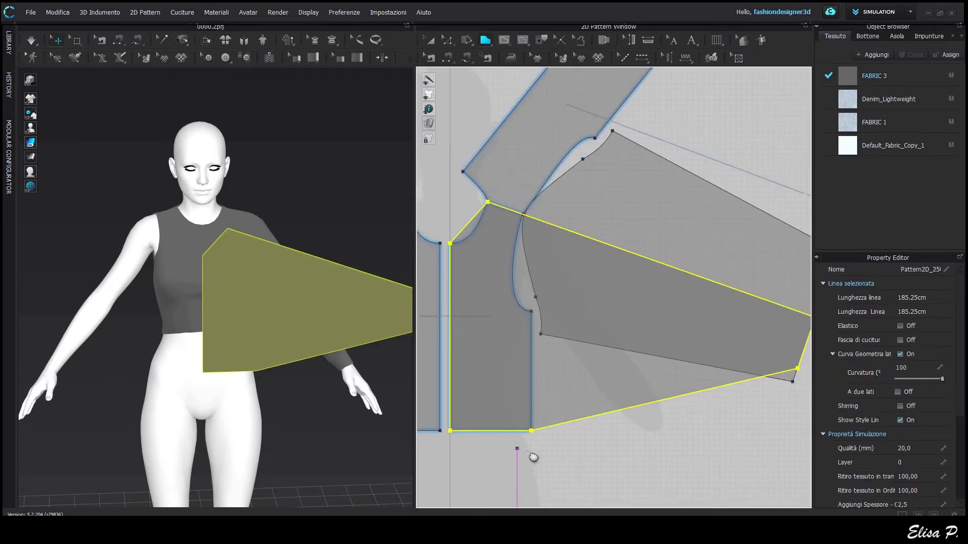
# Curve the new front piece's neckline edge to follow the original front neckline.
pyautogui.scroll(4, 459, 199)
pyautogui.click(462, 276)
pyautogui.moveTo(477, 289); pyautogui.dragTo(479, 290)
pyautogui.scroll(-4, 495, 302)
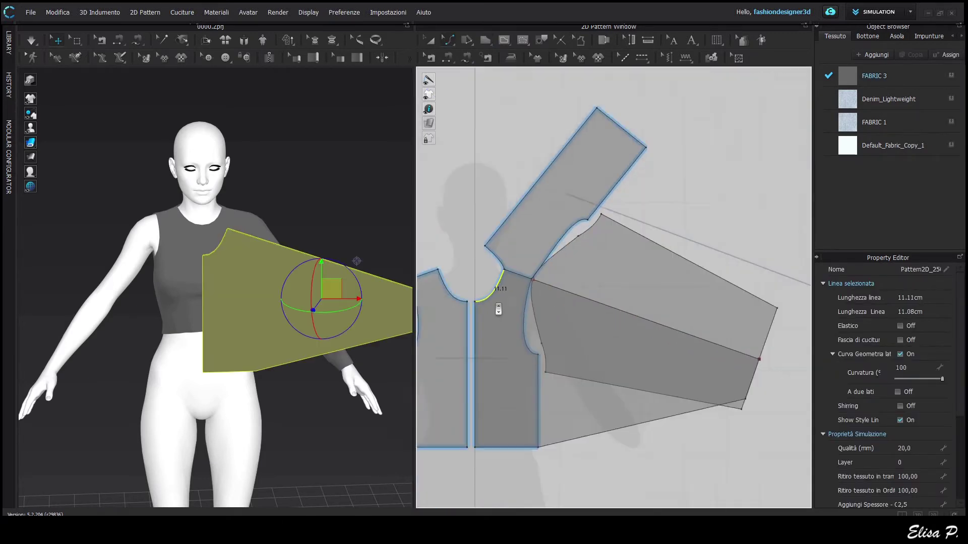
# Draw an internal line on the new front piece from the lower sleeve hem corner to the underarm point and down to the side hem.
pyautogui.moveTo(497, 307); pyautogui.dragTo(487, 292, button='middle')
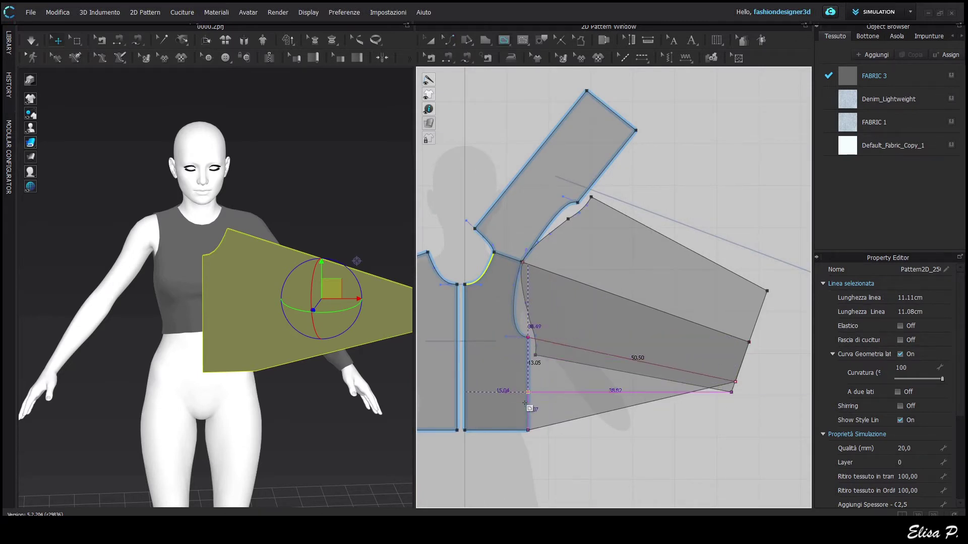
pyautogui.doubleClick(528, 430)
pyautogui.moveTo(626, 426); pyautogui.dragTo(627, 437, button='middle')
# Move the new front piece downward to clear the shoulder area for tracing the back.
pyautogui.press('a')
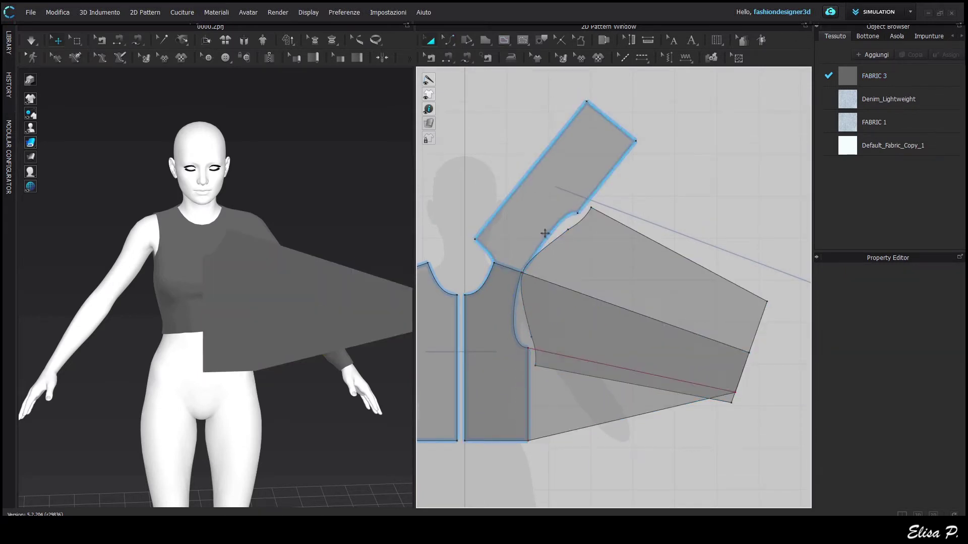
pyautogui.click(519, 290)
pyautogui.scroll(2, 595, 269)
# Trace a polygon around the back bodice half and the sleeve's back half, placing the sleeve hem point 10 cm from the center line.
pyautogui.press('h')
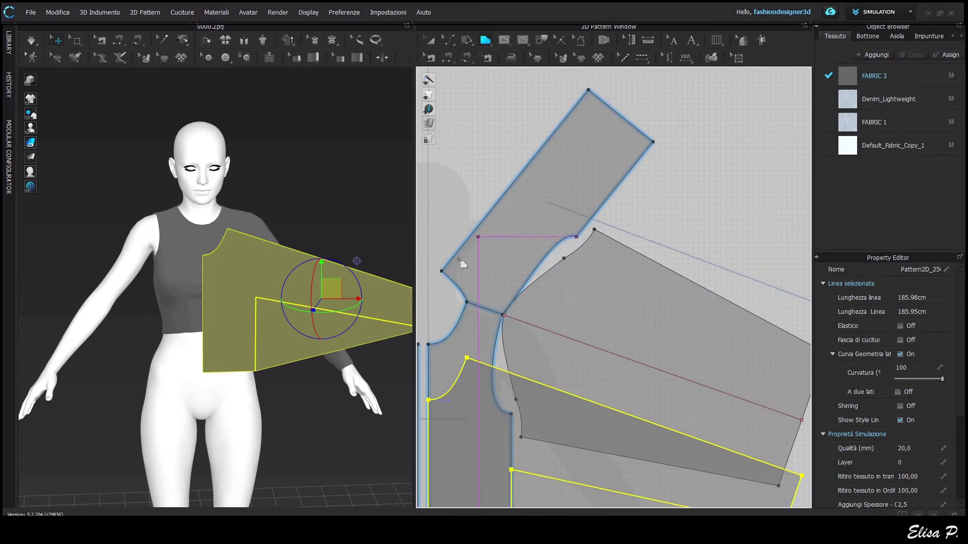
pyautogui.scroll(-2, 560, 114)
pyautogui.moveTo(560, 113); pyautogui.dragTo(596, 110, button='middle')
pyautogui.scroll(3, 580, 253)
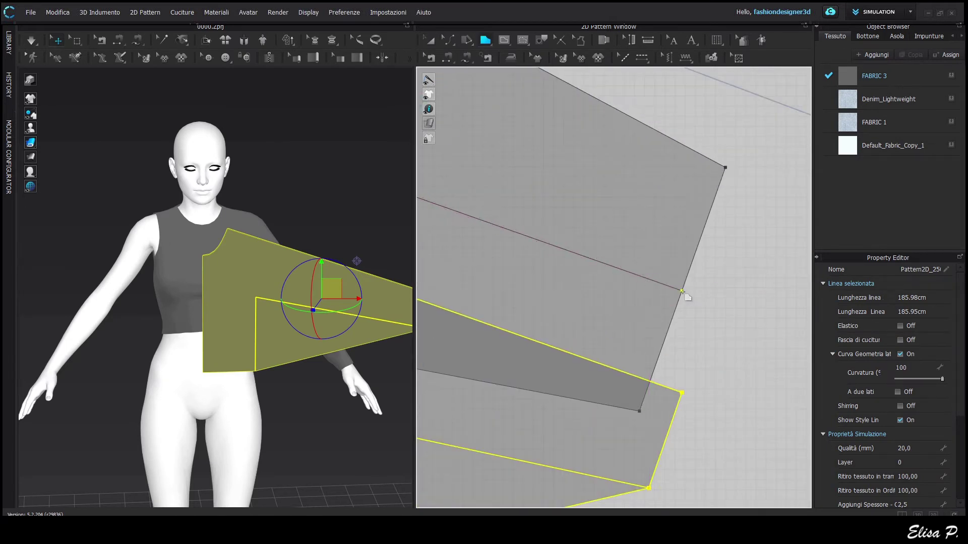
pyautogui.click(715, 195)
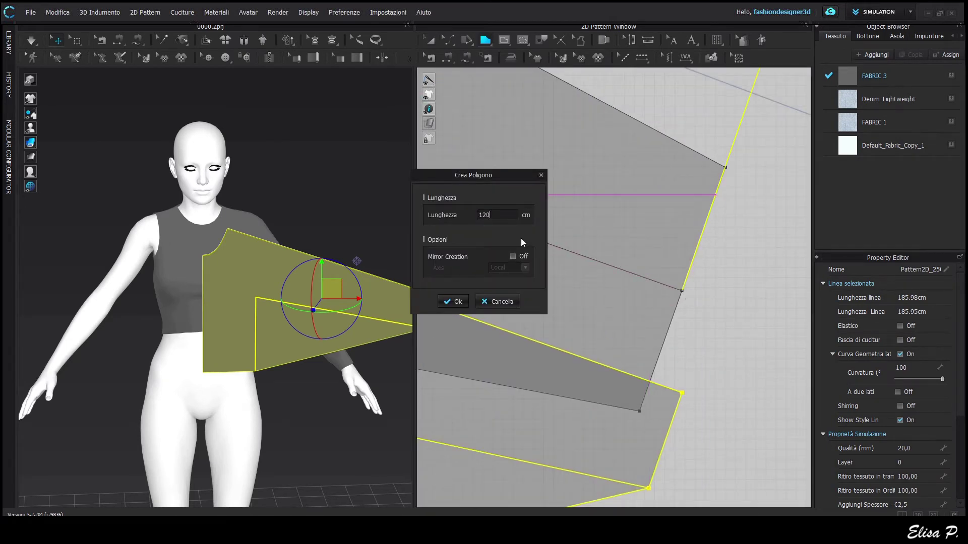
pyautogui.press('Escape')
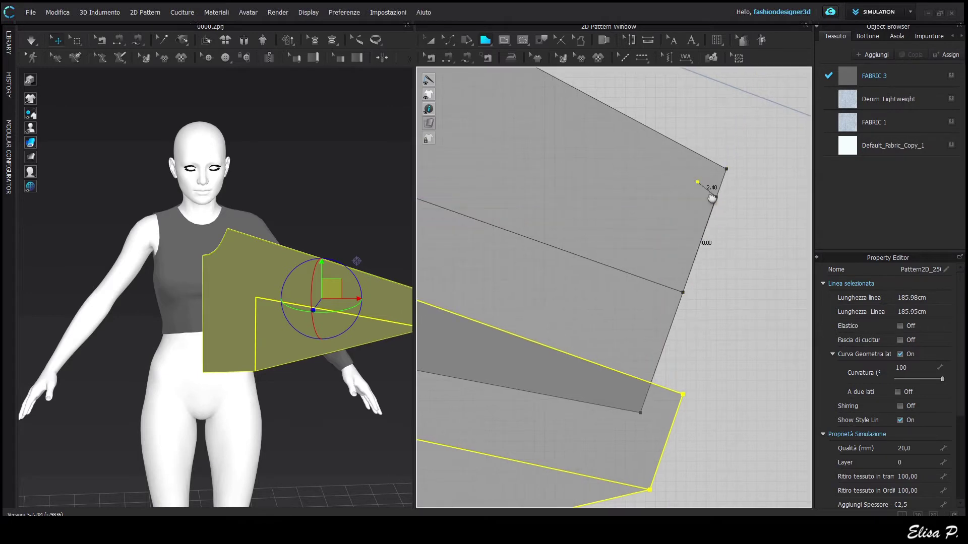
pyautogui.scroll(-3, 655, 197)
pyautogui.click(645, 201)
# Curve the new back piece's neckline and draw its internal line from the side hem through the underarm point to the sleeve hem corner.
pyautogui.scroll(5, 555, 289)
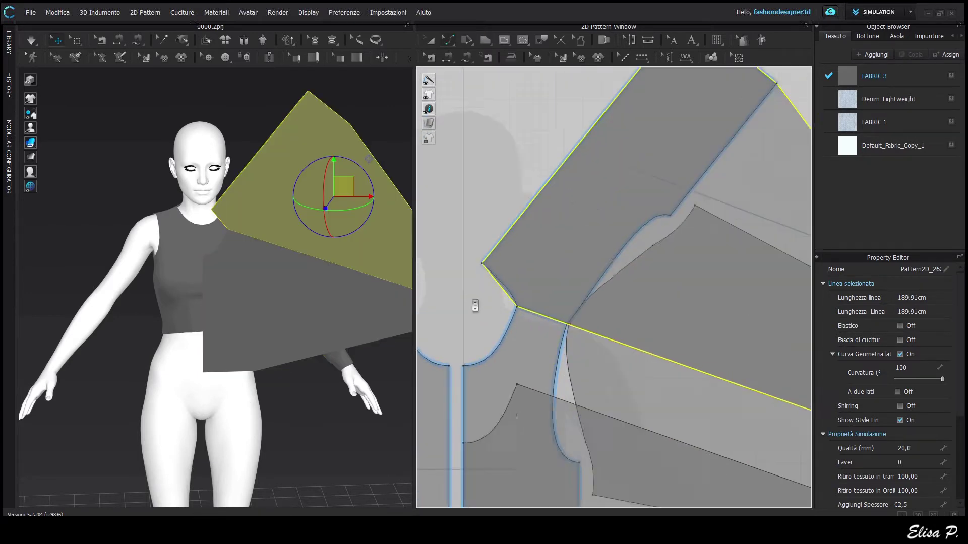
pyautogui.scroll(-5, 593, 323)
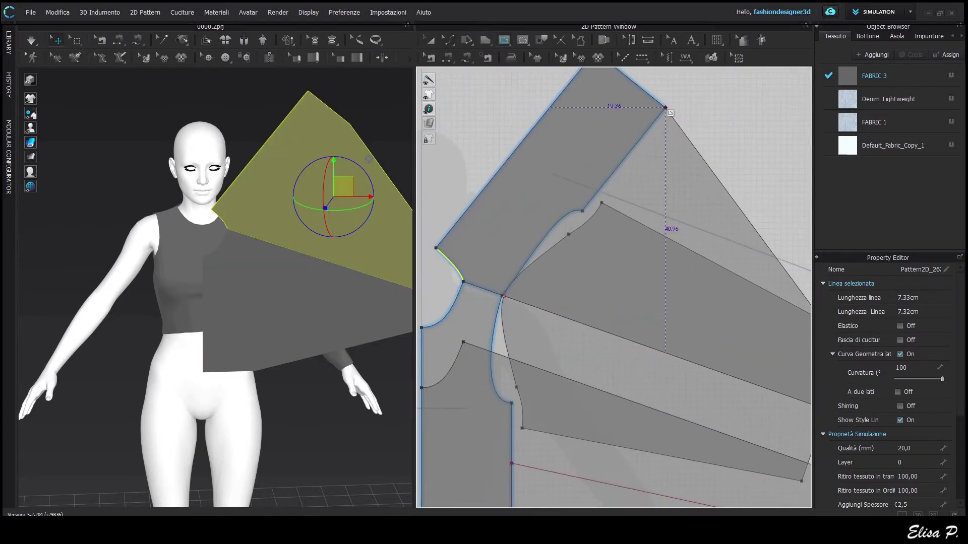
pyautogui.click(583, 211)
pyautogui.moveTo(673, 258); pyautogui.dragTo(513, 191, button='middle')
pyautogui.doubleClick(685, 288)
# Move the new front piece back up over the original front bodice half.
pyautogui.scroll(-3, 685, 289)
pyautogui.moveTo(608, 302)
pyautogui.mouseDown(button='middle')
pyautogui.moveTo(661, 315)
pyautogui.moveTo(605, 319)
pyautogui.mouseUp(button='middle')
pyautogui.press('a')
pyautogui.scroll(-3, 664, 318)
pyautogui.click(597, 300)
pyautogui.moveTo(522, 375); pyautogui.dragTo(525, 354)
# Rotate the new back piece so its center back edge is vertical.
pyautogui.rightClick(544, 248)
pyautogui.moveTo(646, 410)
pyautogui.click(736, 503)
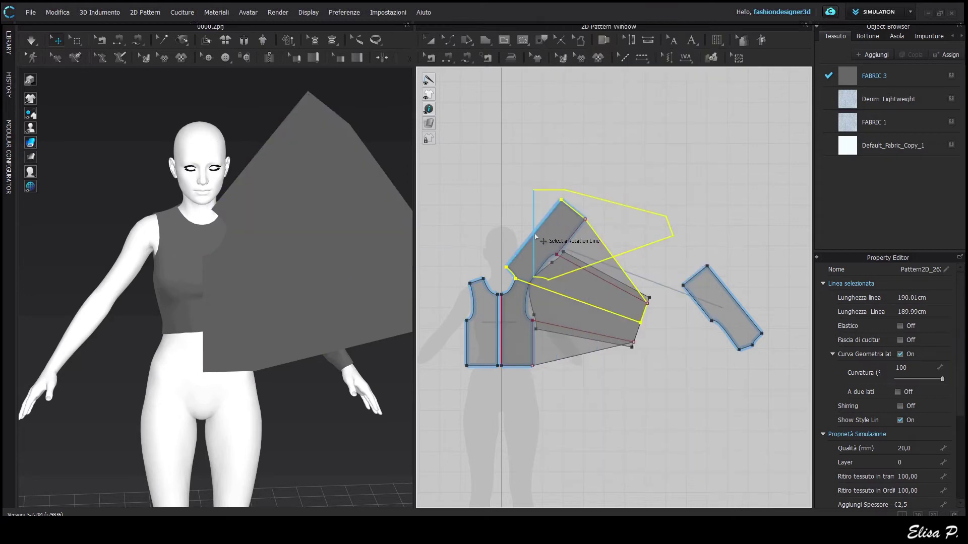
pyautogui.click(532, 235)
# Flip the new back piece so its neckline faces up, and move it well clear of the other pieces.
pyautogui.rightClick(579, 249)
pyautogui.click(636, 428)
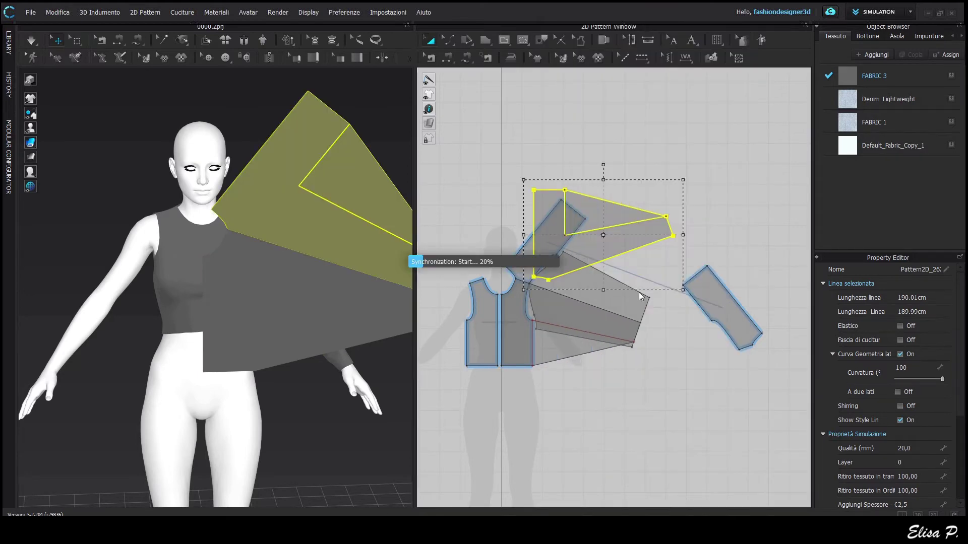
pyautogui.scroll(-3, 639, 292)
pyautogui.moveTo(639, 292); pyautogui.dragTo(601, 305, button='middle')
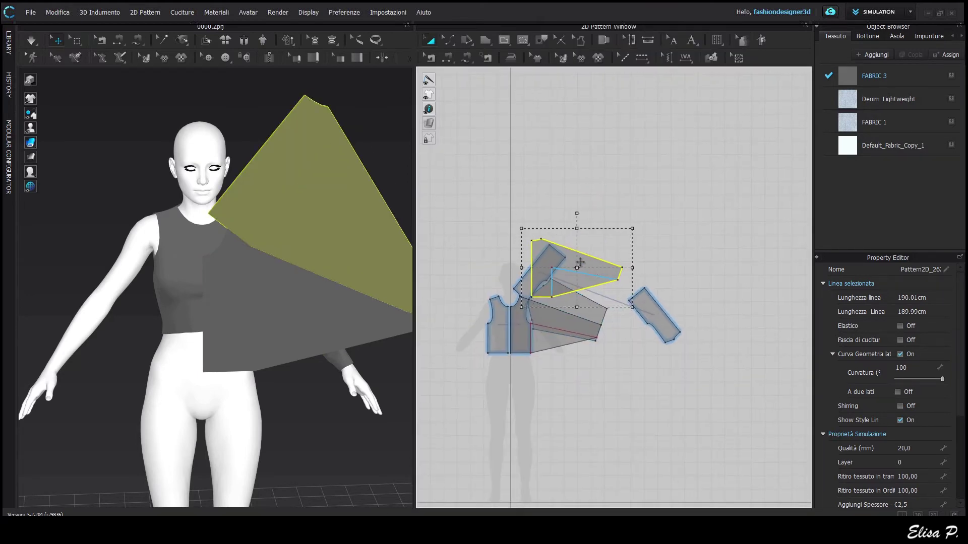
pyautogui.moveTo(583, 265); pyautogui.dragTo(793, 310)
pyautogui.click(769, 315)
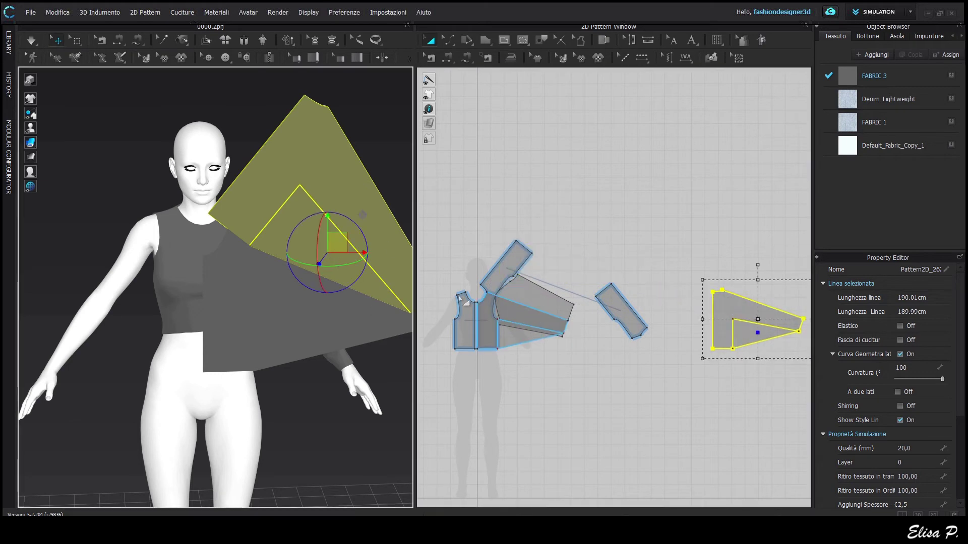
# Delete the original front bodice, back bodice and sleeve pieces, keeping only the two traced pieces.
pyautogui.click(507, 267)
pyautogui.keyDown('shift'); pyautogui.click(544, 298); pyautogui.keyUp('shift')
pyautogui.keyDown('shift'); pyautogui.click(467, 323); pyautogui.keyUp('shift')
pyautogui.keyDown('shift'); pyautogui.click(625, 307); pyautogui.keyUp('shift')
pyautogui.press('Delete')
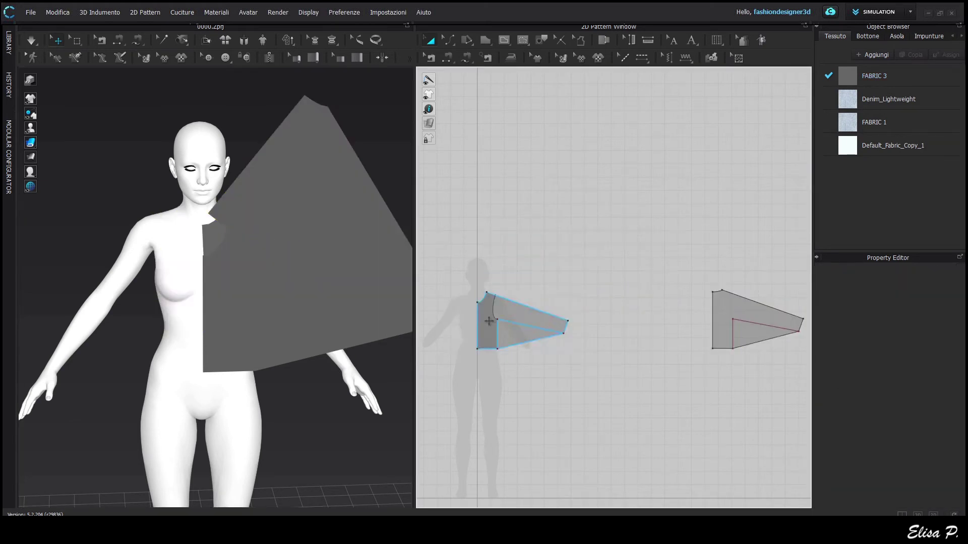
# Create a symmetric copy with sewing of the front piece and place it beside the center front edge.
pyautogui.scroll(4, 488, 343)
pyautogui.moveTo(488, 346); pyautogui.dragTo(560, 353, button='middle')
pyautogui.rightClick(558, 349)
pyautogui.click(624, 146)
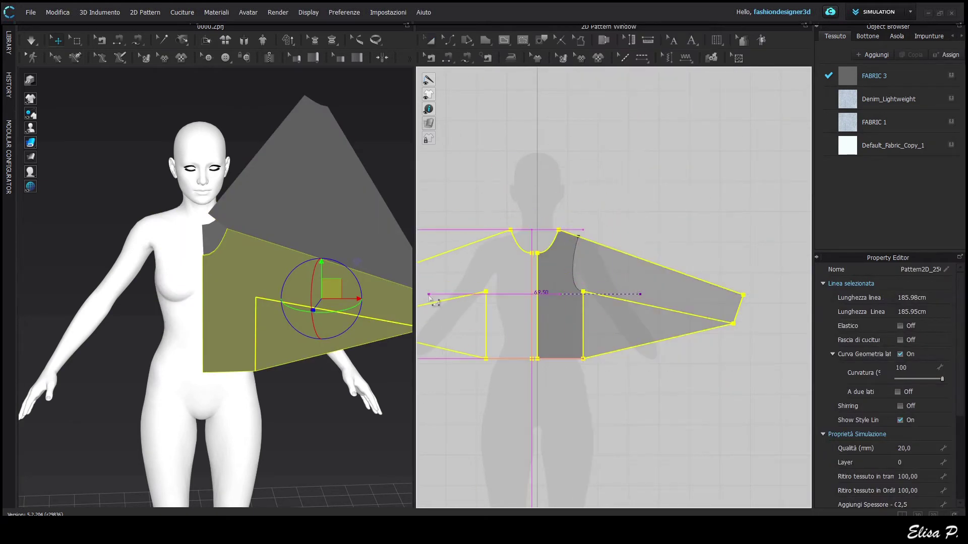
pyautogui.click(429, 298)
# Create a symmetric copy with sewing of the back piece and place it beside the center back edge.
pyautogui.scroll(-3, 668, 349)
pyautogui.moveTo(700, 352); pyautogui.dragTo(470, 346, button='middle')
pyautogui.rightClick(714, 313)
pyautogui.click(761, 151)
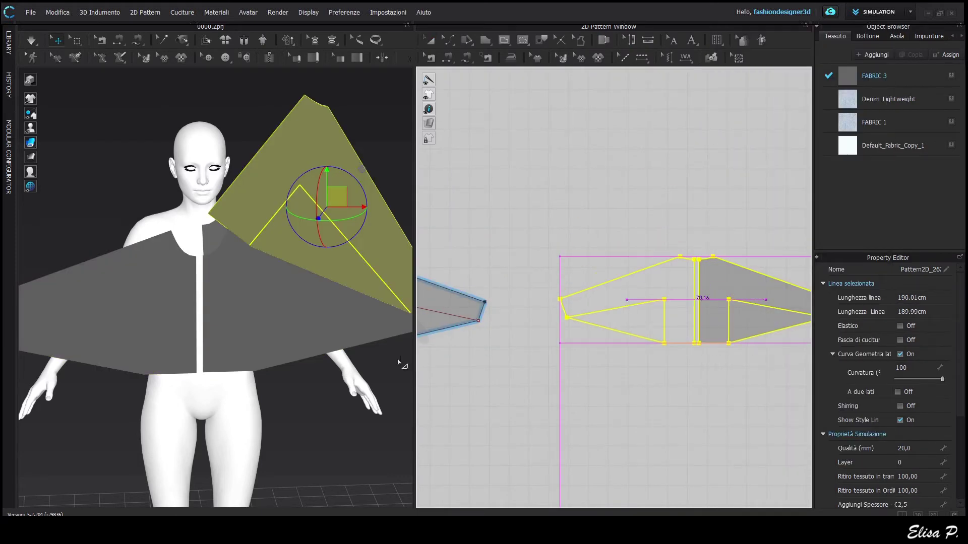
pyautogui.click(397, 360)
# Select both back halves in the back view and move them down behind the avatar's torso.
pyautogui.moveTo(385, 364); pyautogui.dragTo(263, 372, button='right')
pyautogui.click(345, 268)
pyautogui.press('8')
pyautogui.click(137, 190)
pyautogui.keyDown('shift'); pyautogui.click(270, 203); pyautogui.keyUp('shift')
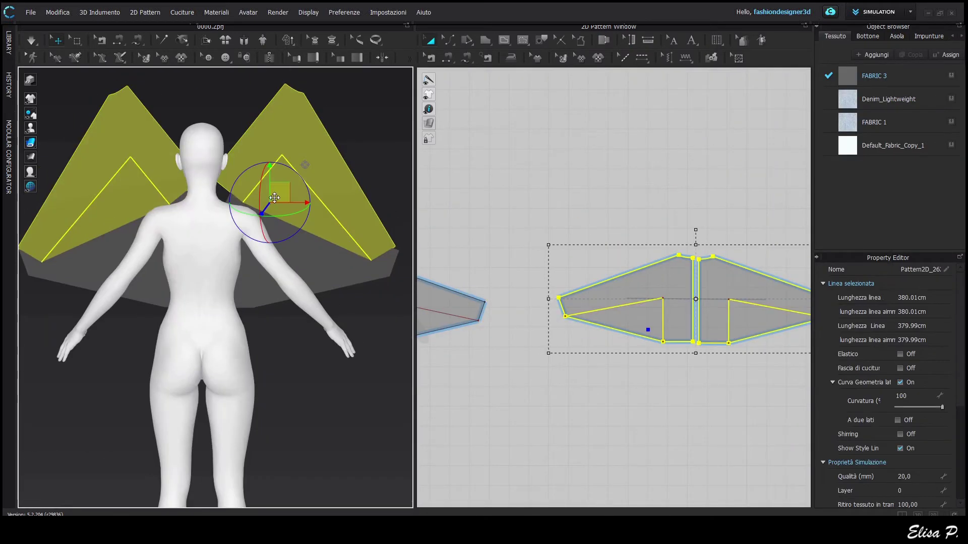
pyautogui.moveTo(274, 197); pyautogui.dragTo(275, 296)
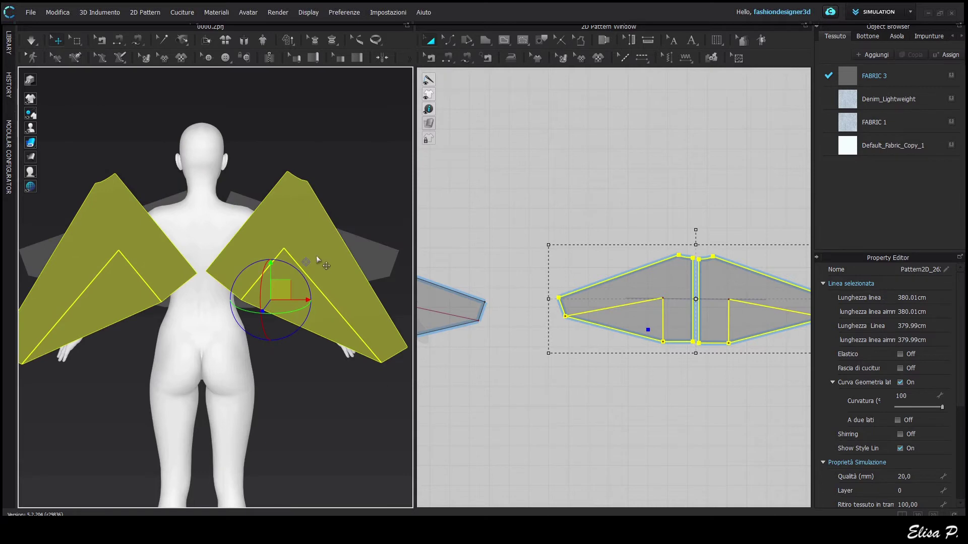
# Rotate and position the back halves upright behind the avatar, with their center edges meeting along the spine.
pyautogui.click(246, 221)
pyautogui.click(298, 225)
pyautogui.moveTo(326, 197); pyautogui.dragTo(259, 217)
pyautogui.click(137, 259)
pyautogui.moveTo(162, 228); pyautogui.dragTo(176, 251)
pyautogui.moveTo(147, 250); pyautogui.dragTo(171, 261)
pyautogui.moveTo(231, 266); pyautogui.dragTo(223, 265)
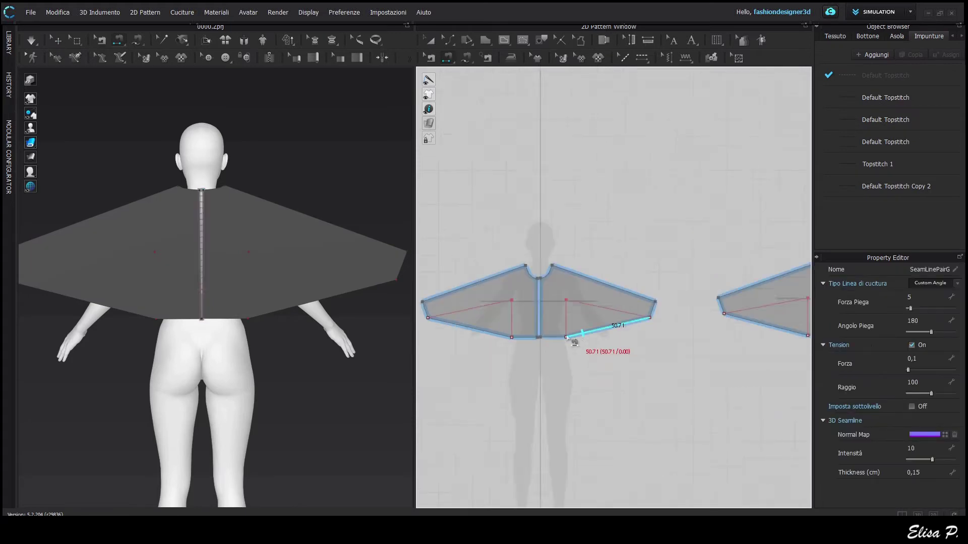
# Sew the center front seam and join the front and back pieces along their upper shoulder-and-sleeve edges.
pyautogui.scroll(5, 560, 369)
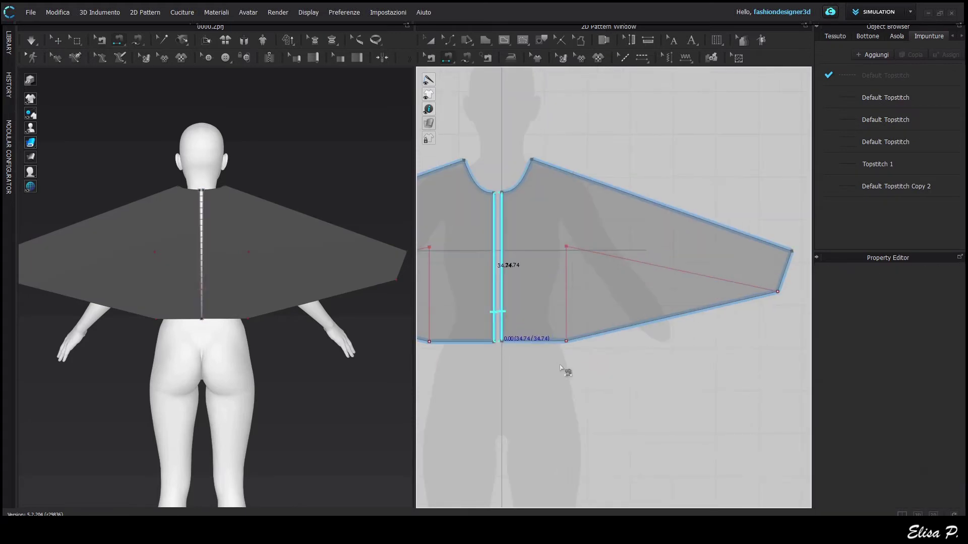
pyautogui.scroll(-3, 560, 369)
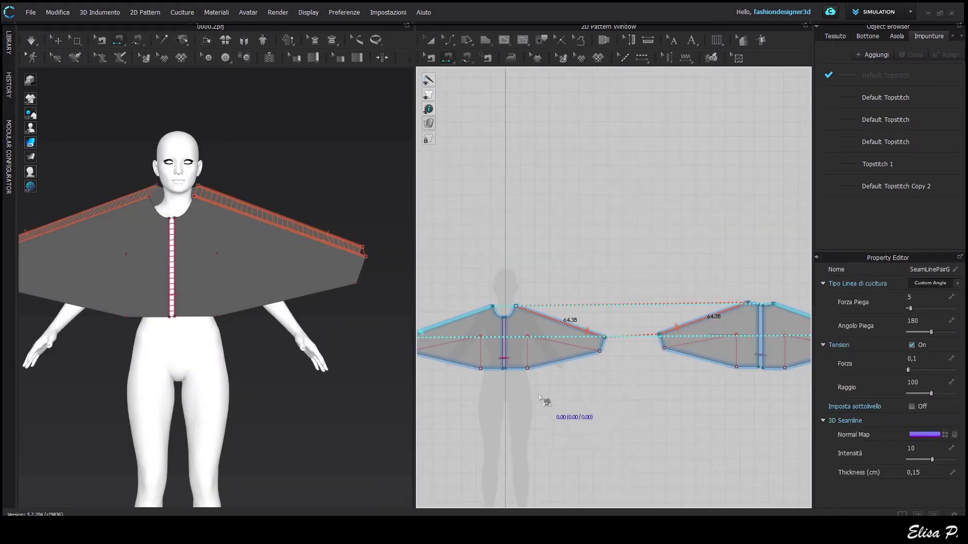
# Split the internal underarm sleeve line on the front piece into two lines near the sleeve hem.
pyautogui.scroll(6, 539, 394)
pyautogui.press('x')
pyautogui.scroll(4, 688, 312)
pyautogui.rightClick(647, 287)
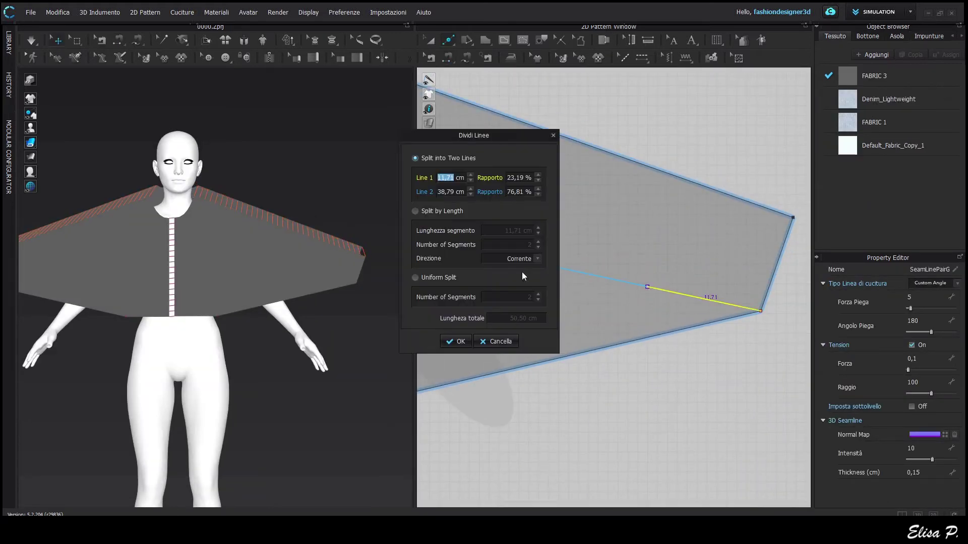
pyautogui.click(455, 342)
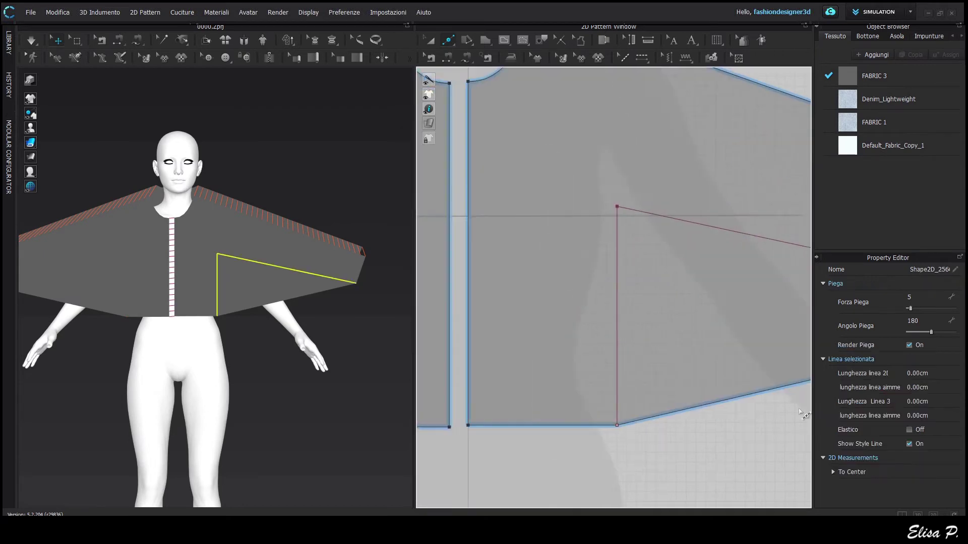
# Split the internal side lines on the front and back pieces 4 cm above the hem, and the back sleeve line 12 cm from the cuff.
pyautogui.rightClick(617, 389)
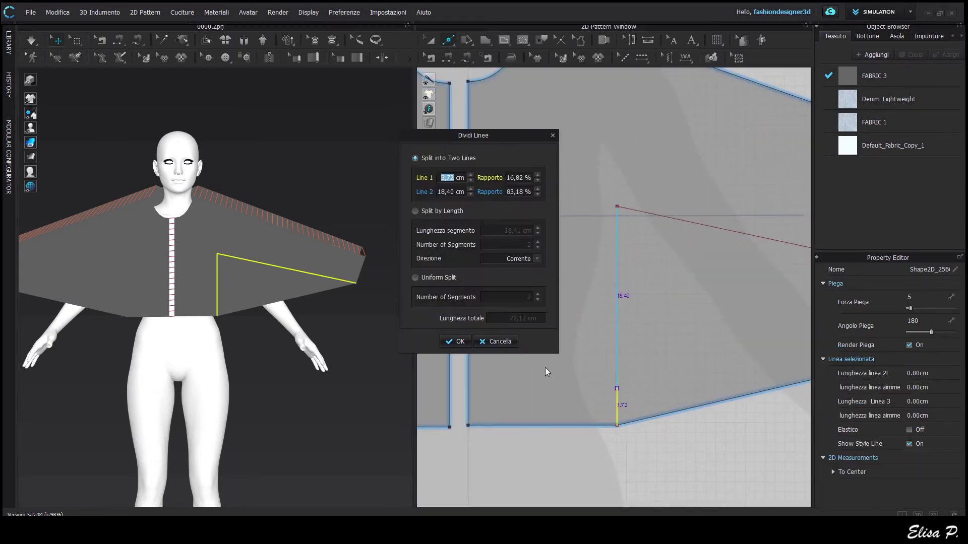
pyautogui.click(456, 341)
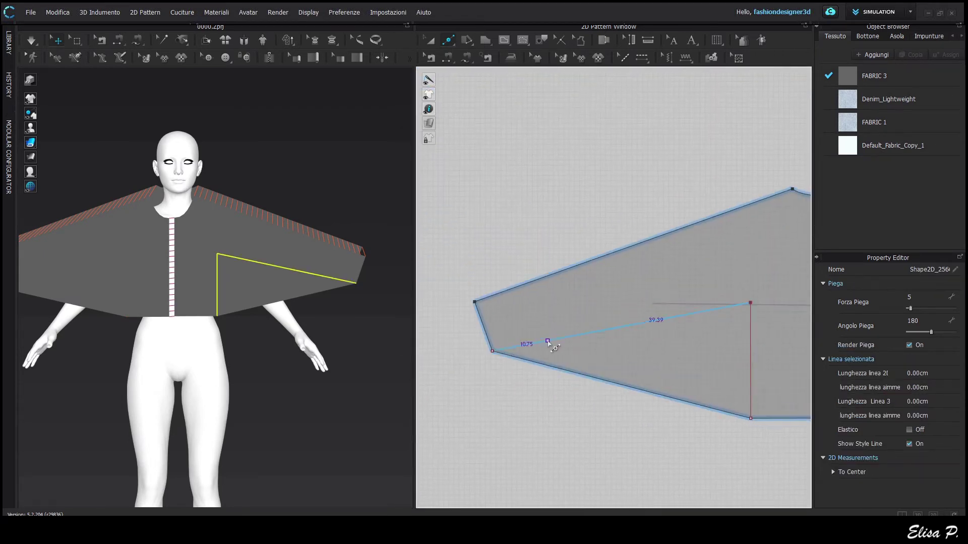
pyautogui.rightClick(548, 341)
pyautogui.write('12')
pyautogui.click(456, 341)
pyautogui.rightClick(750, 402)
pyautogui.write('4')
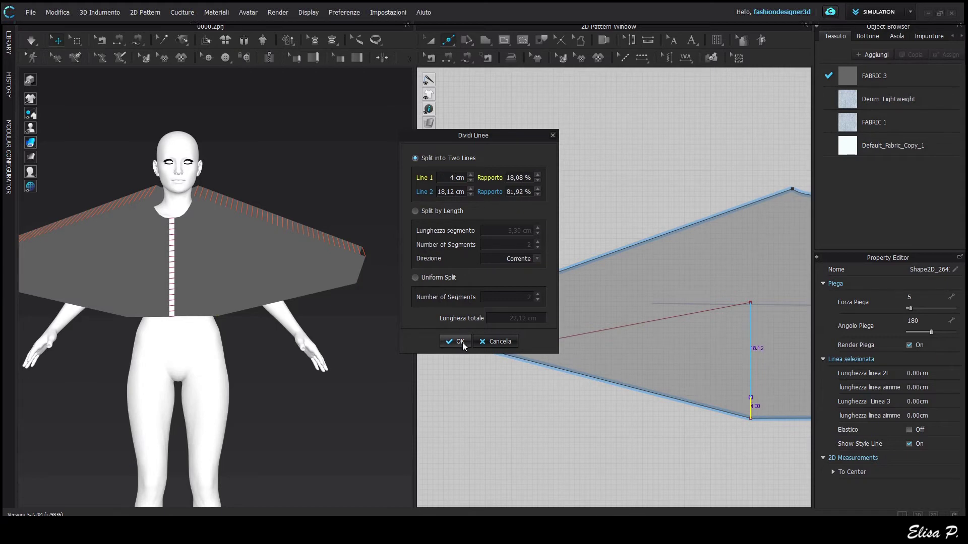
pyautogui.click(462, 343)
# Add points on the back piece's lower sleeve edge and move them onto the split points of its internal lines.
pyautogui.scroll(-1, 558, 420)
pyautogui.scroll(4, 696, 416)
pyautogui.moveTo(714, 424); pyautogui.dragTo(684, 439, button='middle')
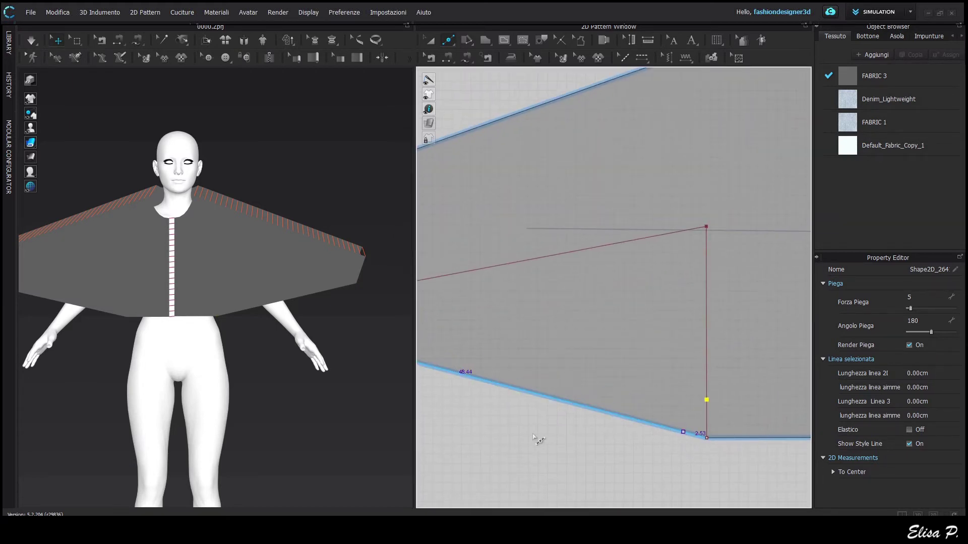
pyautogui.click(683, 432)
pyautogui.moveTo(533, 437); pyautogui.dragTo(622, 448, button='middle')
pyautogui.scroll(3, 758, 465)
pyautogui.moveTo(799, 463); pyautogui.dragTo(633, 466, button='middle')
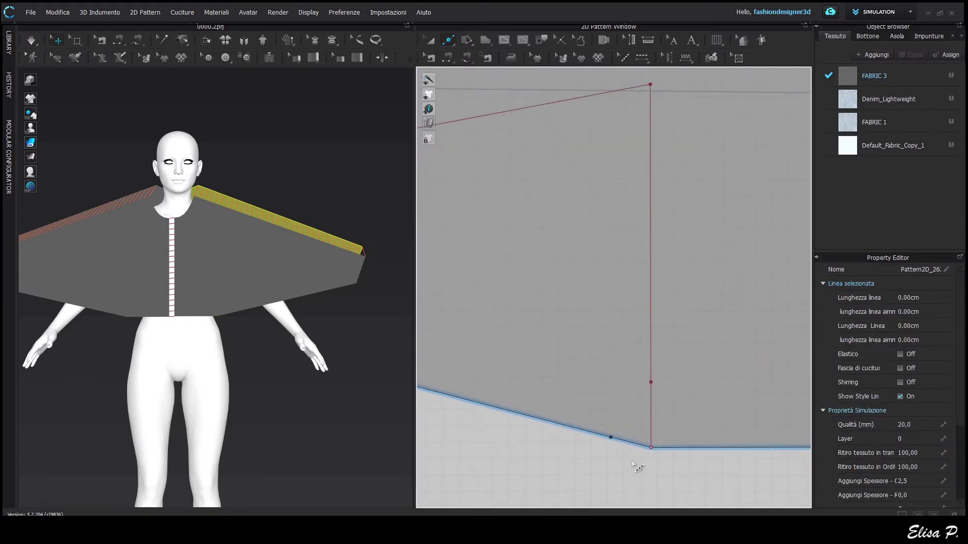
pyautogui.click(611, 438)
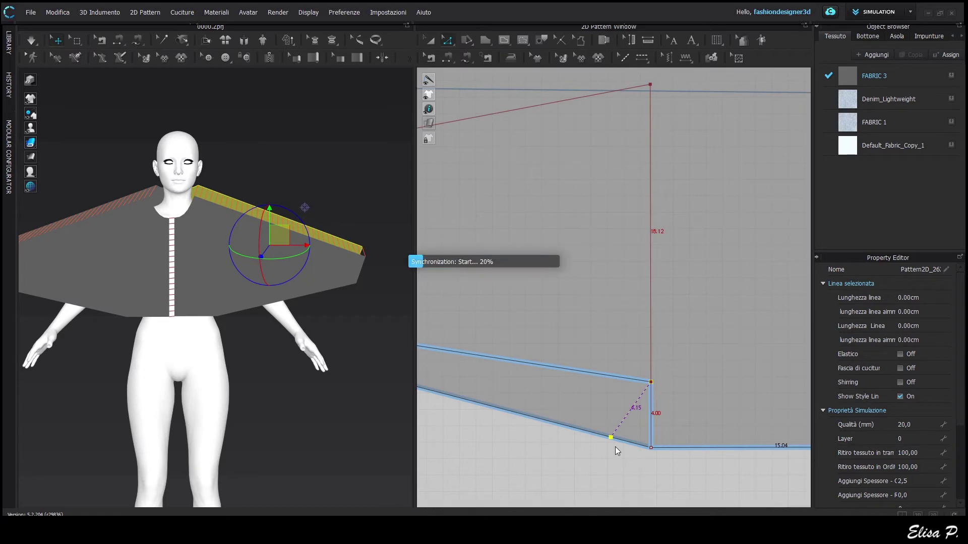
pyautogui.scroll(-4, 624, 454)
pyautogui.scroll(5, 552, 444)
pyautogui.moveTo(628, 349); pyautogui.dragTo(634, 246)
# Reshape the front piece's lower sleeve edge by adding points and moving them onto the 12 cm and 4 cm split points.
pyautogui.scroll(-5, 645, 370)
pyautogui.moveTo(645, 371); pyautogui.dragTo(743, 388, button='middle')
pyautogui.scroll(5, 482, 368)
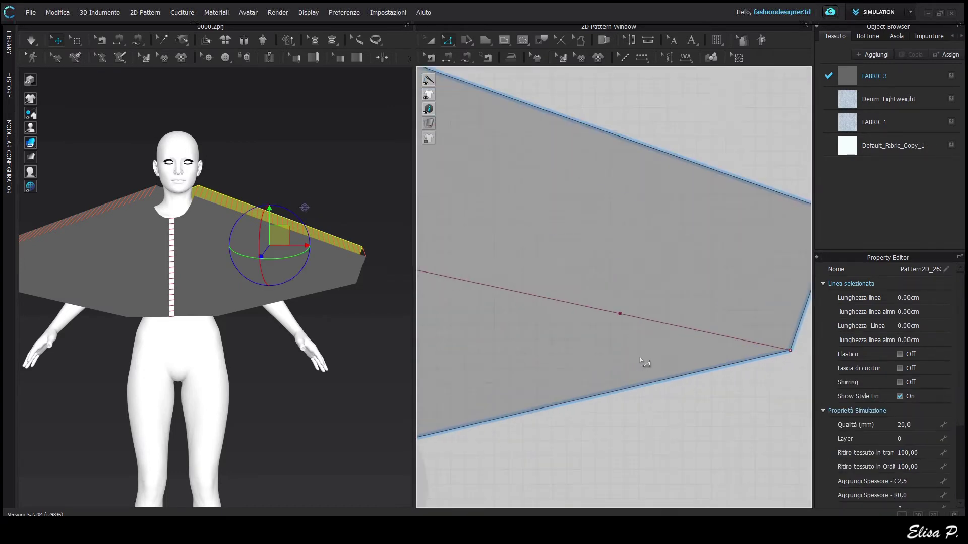
pyautogui.click(627, 388)
pyautogui.moveTo(627, 388); pyautogui.dragTo(620, 314)
pyautogui.scroll(-5, 624, 384)
pyautogui.scroll(6, 573, 428)
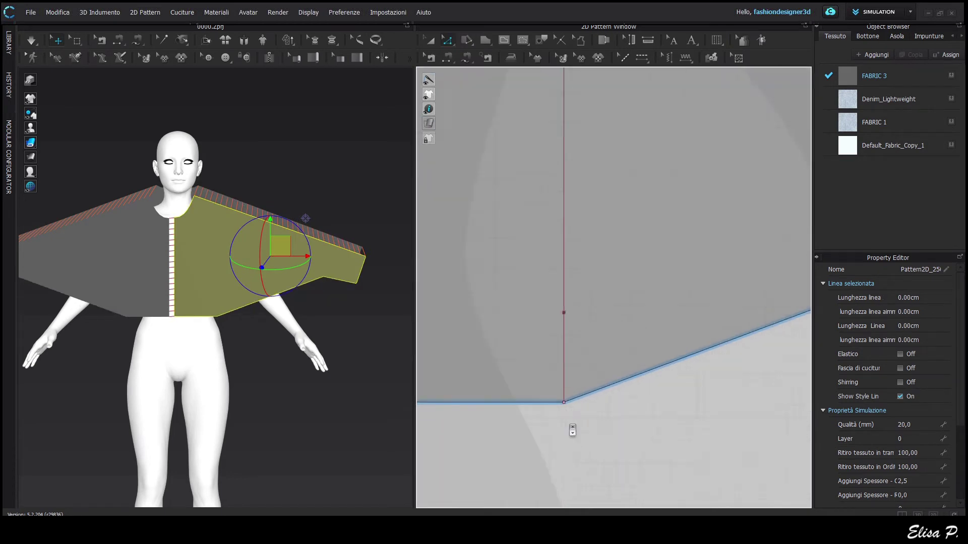
pyautogui.press('x')
pyautogui.scroll(-5, 597, 393)
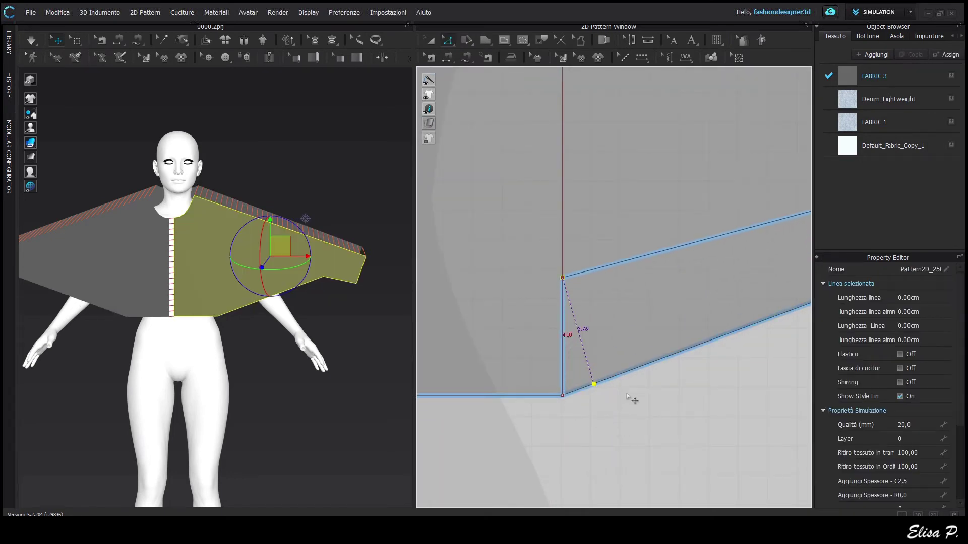
pyautogui.scroll(5, 711, 415)
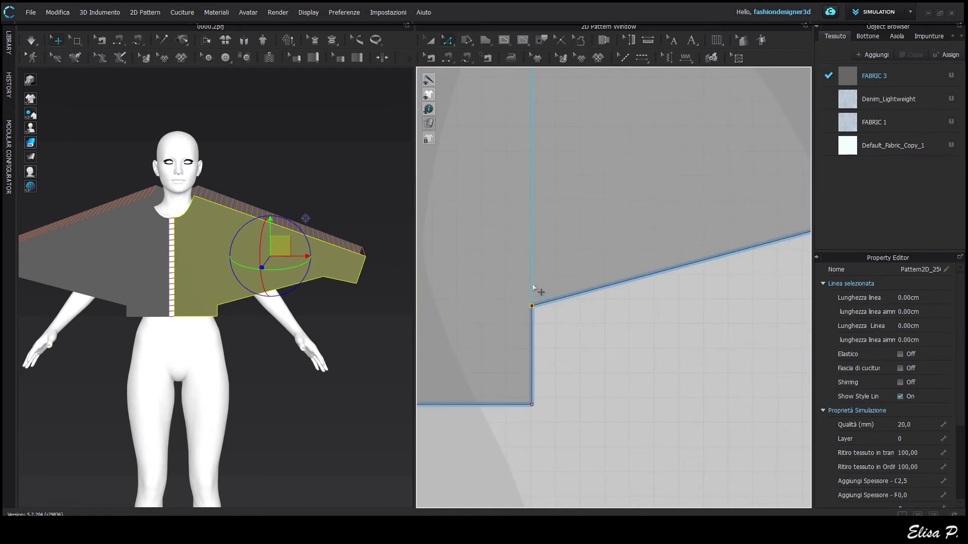
# Delete the leftover internal line above the front piece's underarm corner.
pyautogui.click(521, 287)
pyautogui.press('Delete')
pyautogui.scroll(3, 518, 333)
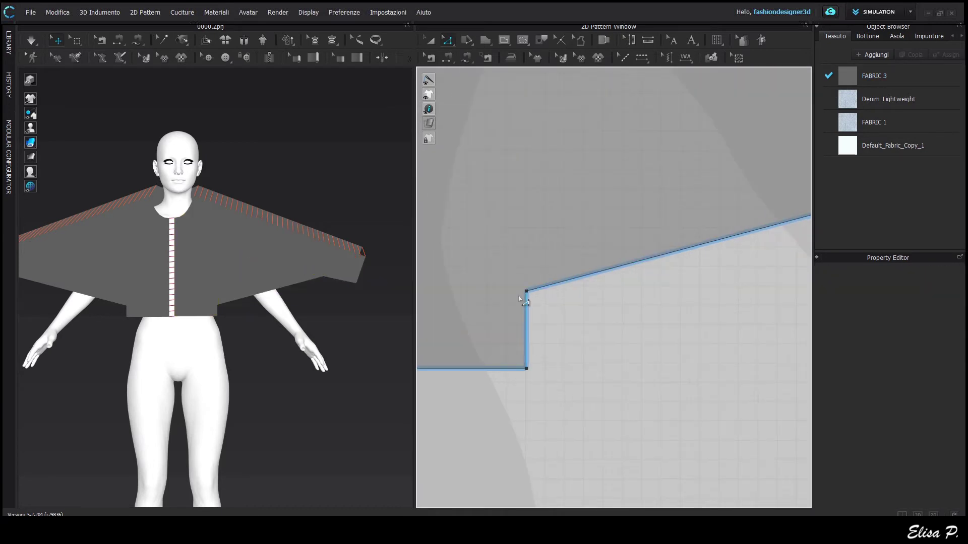
# Round the underarm corner between the side edge and the sleeve on both the front and back pieces.
pyautogui.click(447, 57)
pyautogui.click(539, 97)
pyautogui.moveTo(528, 411); pyautogui.dragTo(531, 416)
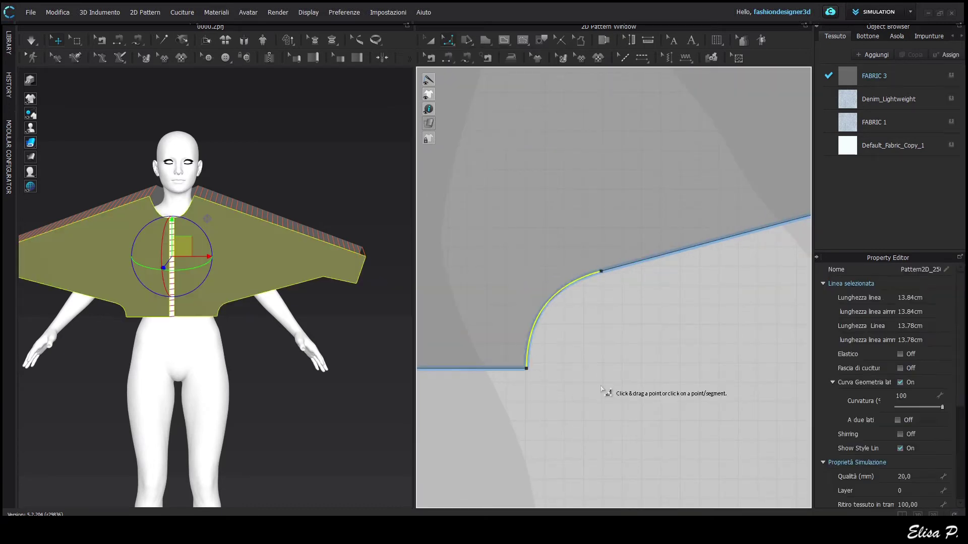
pyautogui.scroll(-5, 605, 393)
pyautogui.scroll(4, 600, 314)
pyautogui.hotkey('ctrl', 'z')
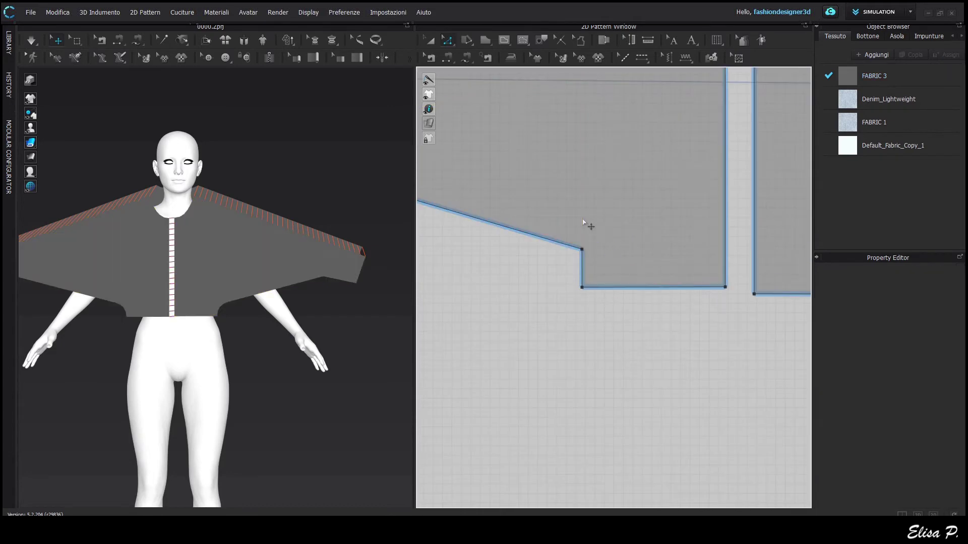
pyautogui.click(448, 41)
pyautogui.click(469, 114)
pyautogui.scroll(4, 573, 259)
pyautogui.scroll(-6, 593, 394)
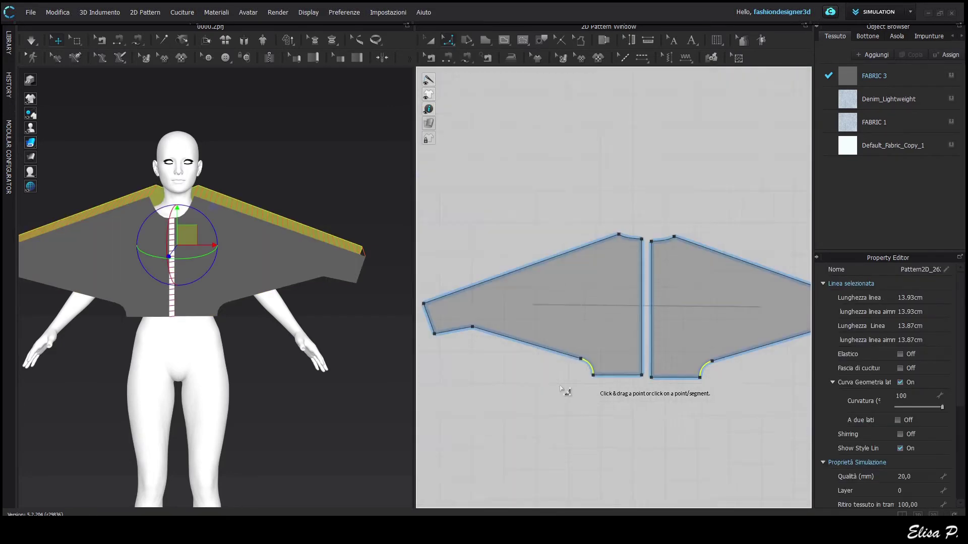
# Convert the point where the back piece's underarm curve meets the sleeve edge into a smooth curve point.
pyautogui.scroll(3, 650, 361)
pyautogui.moveTo(566, 393); pyautogui.dragTo(695, 365, button='middle')
pyautogui.rightClick(651, 329)
pyautogui.click(692, 427)
pyautogui.click(588, 391)
# Smooth the front piece's lower sleeve edge by converting its underarm and forearm points to curve points.
pyautogui.scroll(-5, 587, 391)
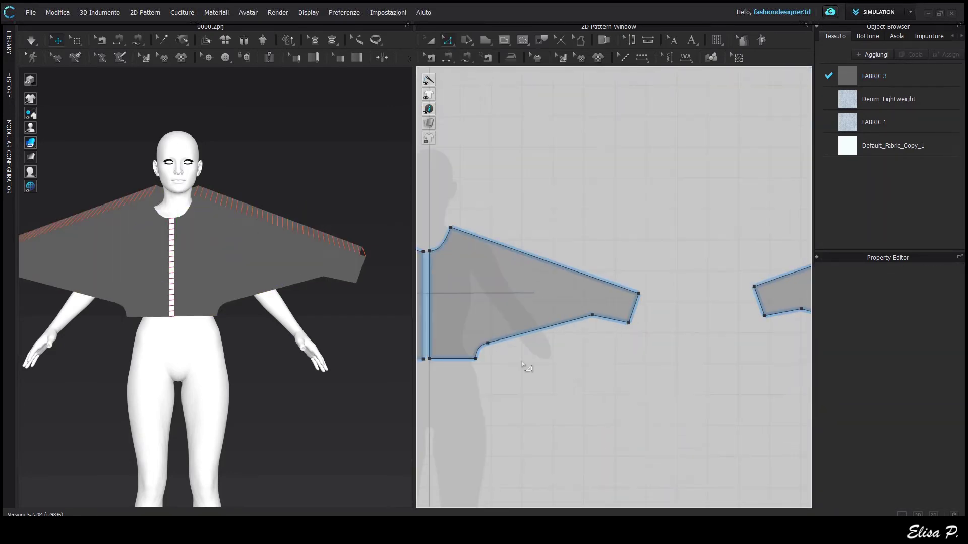
pyautogui.rightClick(487, 343)
pyautogui.click(531, 441)
pyautogui.click(632, 403)
pyautogui.rightClick(593, 315)
pyautogui.click(633, 413)
pyautogui.click(764, 362)
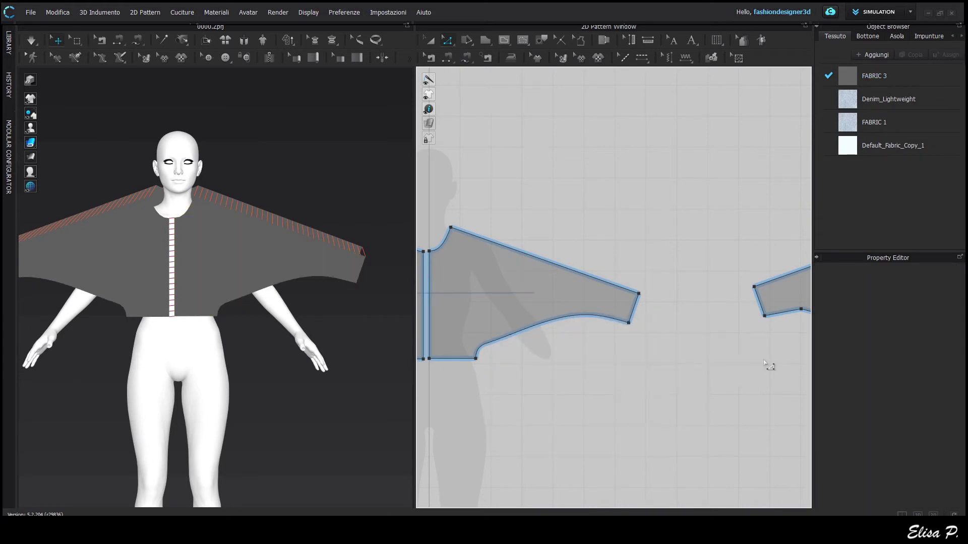
# Convert the forearm point on the back piece's lower sleeve edge into a smooth curve point.
pyautogui.moveTo(764, 362); pyautogui.dragTo(619, 362, button='middle')
pyautogui.rightClick(656, 309)
pyautogui.click(696, 406)
pyautogui.click(595, 397)
# Run the simulation and pull the front hem down on the avatar's torso to settle the drape.
pyautogui.scroll(-3, 595, 397)
pyautogui.moveTo(457, 384); pyautogui.dragTo(536, 371, button='middle')
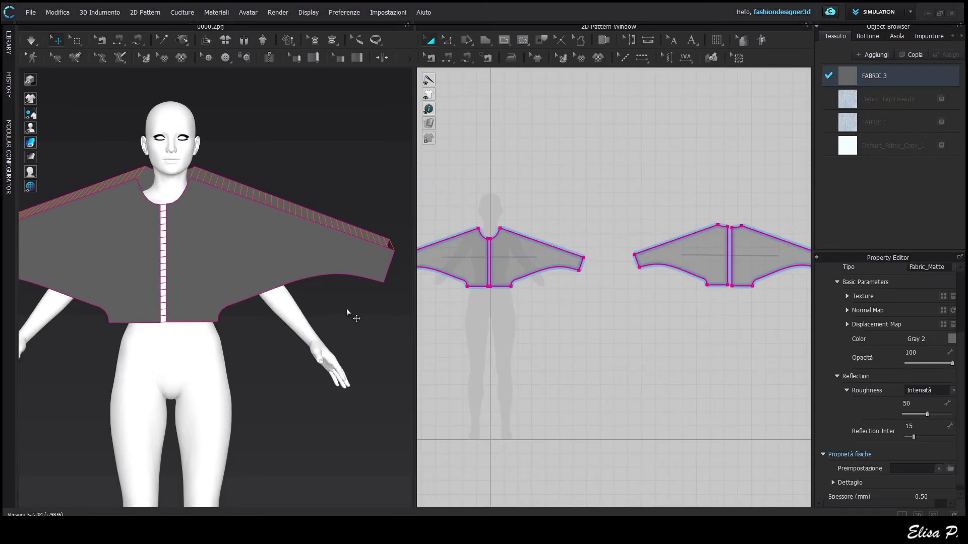
pyautogui.moveTo(512, 310); pyautogui.dragTo(533, 309, button='middle')
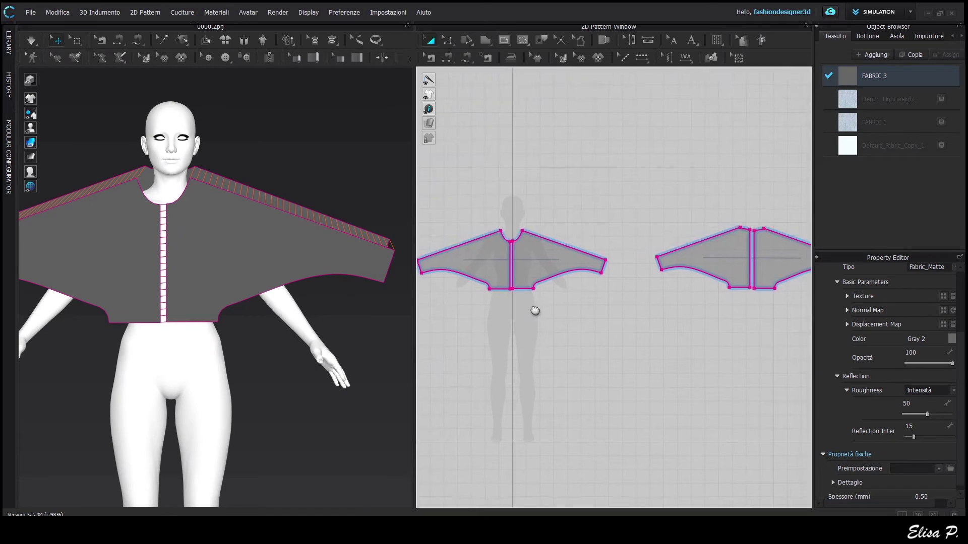
pyautogui.press('space')
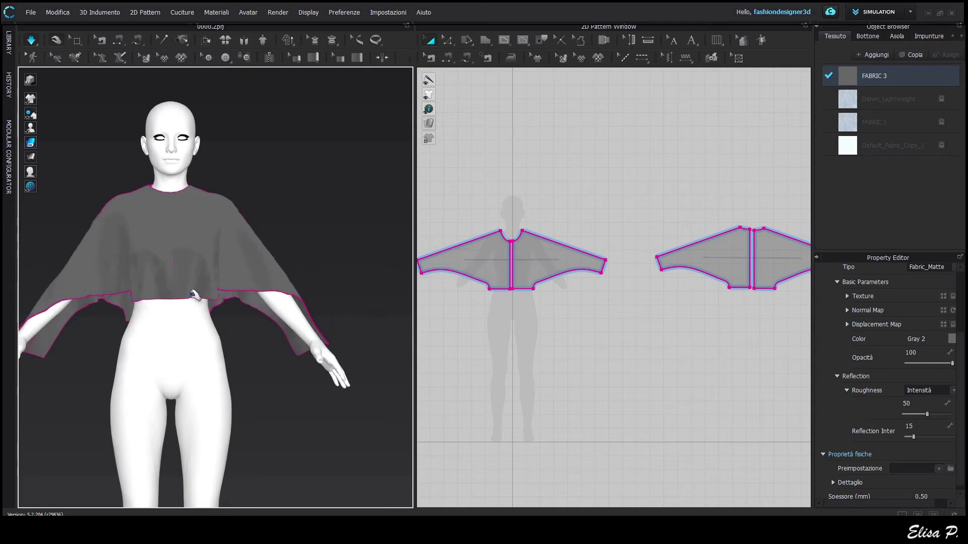
pyautogui.click(191, 320)
pyautogui.moveTo(190, 320); pyautogui.dragTo(186, 346)
pyautogui.click(171, 309)
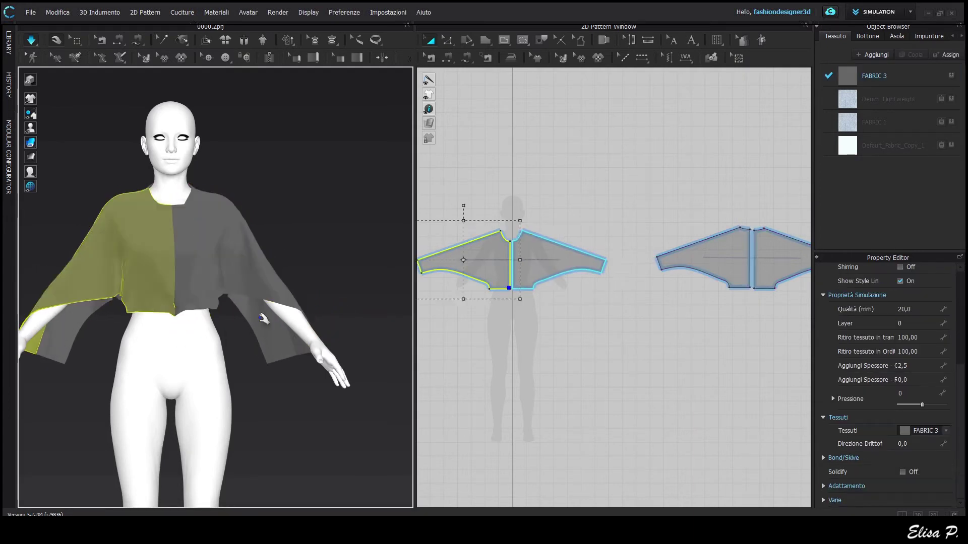
# Lengthen the front and back pieces by moving their hem edges down, and simulate the change.
pyautogui.scroll(4, 525, 320)
pyautogui.click(525, 320)
pyautogui.press('space')
pyautogui.moveTo(587, 333); pyautogui.dragTo(544, 342, button='middle')
pyautogui.scroll(-3, 544, 342)
pyautogui.press('z')
pyautogui.click(501, 303)
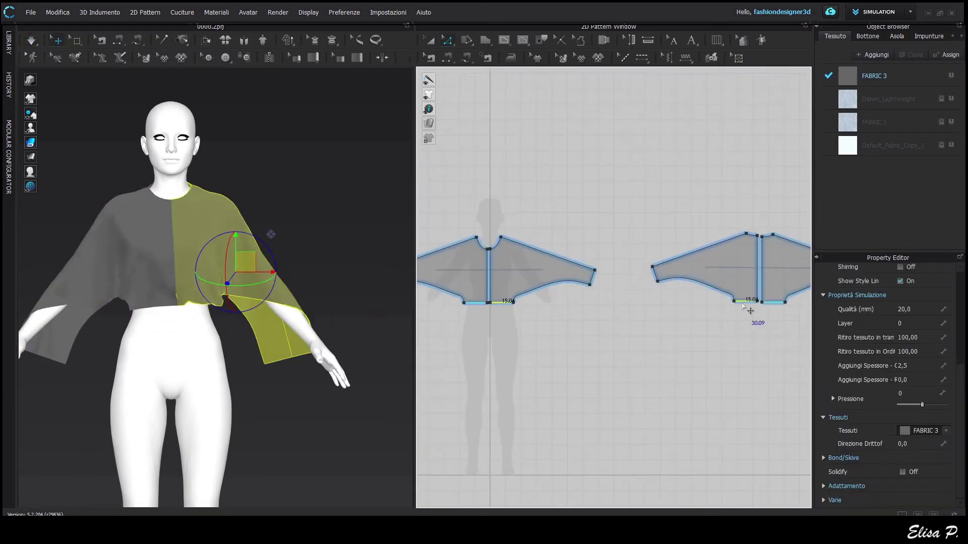
pyautogui.moveTo(741, 303); pyautogui.dragTo(743, 312)
pyautogui.click(712, 325)
pyautogui.press('space')
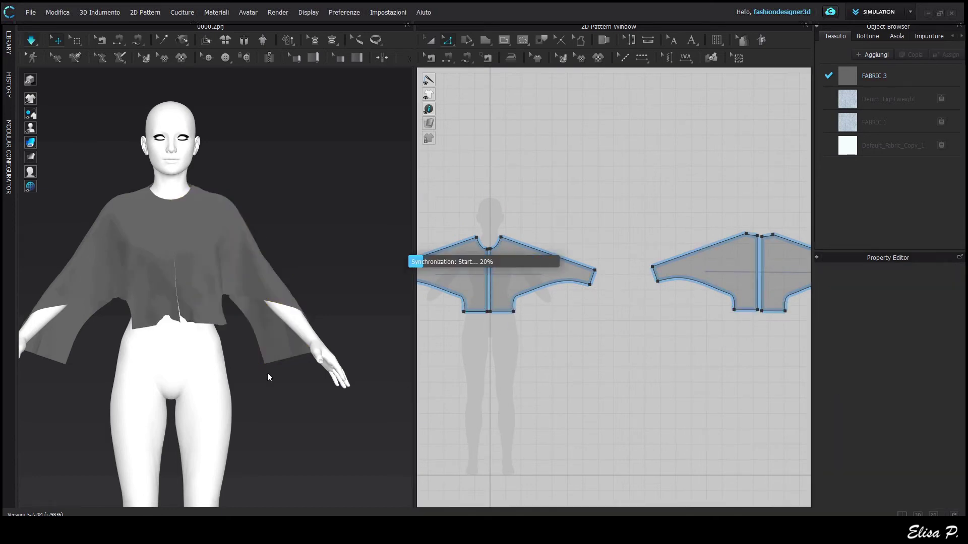
# Sew the front side edges to the back side edges from the underarm to the hem.
pyautogui.press('space')
pyautogui.press('m')
pyautogui.click(513, 312)
pyautogui.click(733, 297)
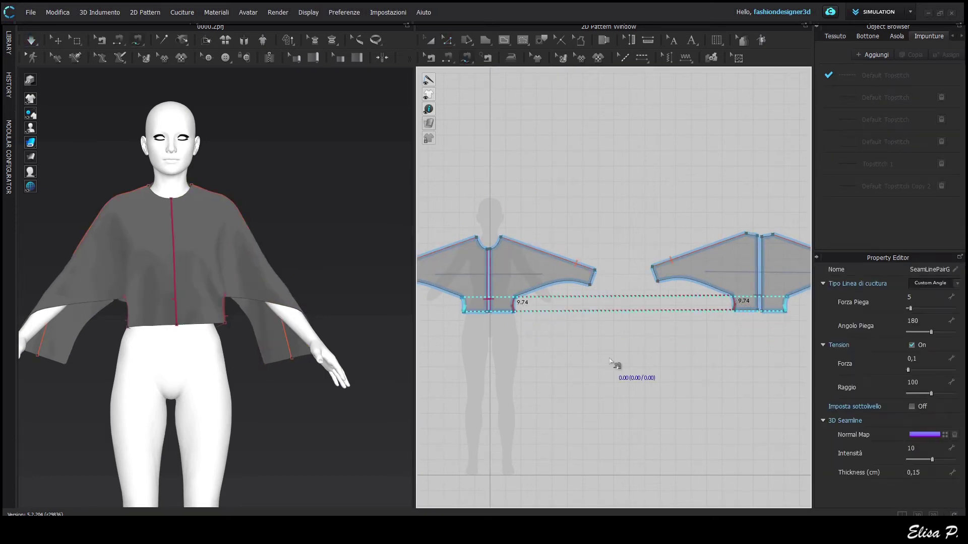
# Simulate the side seams and pull the front and back sleeve fabric into place around the avatar's left arm.
pyautogui.press('space')
pyautogui.moveTo(294, 389); pyautogui.dragTo(208, 357, button='right')
pyautogui.moveTo(207, 357); pyautogui.dragTo(186, 286)
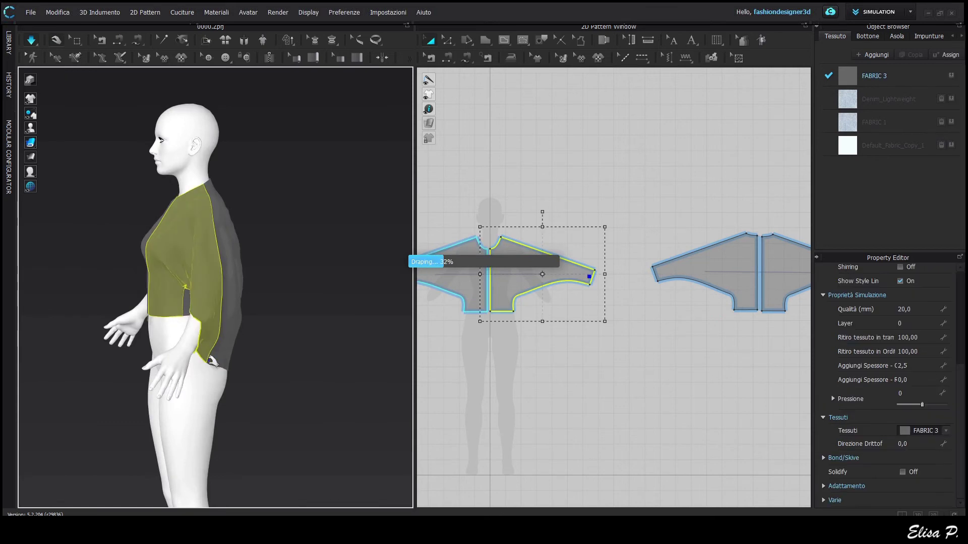
pyautogui.click(219, 369)
pyautogui.moveTo(220, 370); pyautogui.dragTo(181, 367, button='right')
pyautogui.moveTo(182, 367); pyautogui.dragTo(298, 339, button='middle')
pyautogui.moveTo(196, 277); pyautogui.dragTo(200, 299)
pyautogui.click(202, 299)
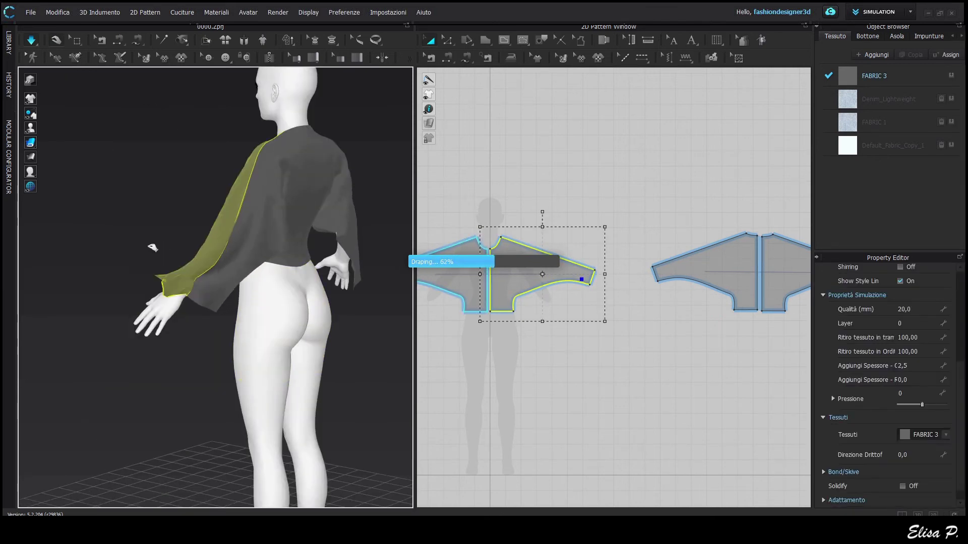
pyautogui.click(211, 299)
pyautogui.click(169, 288)
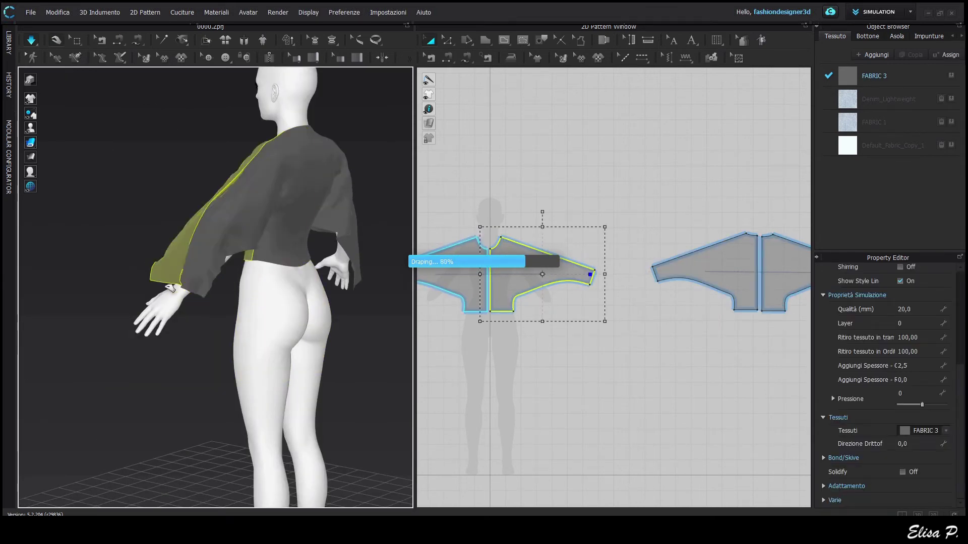
# Pull the front and back sleeve fabric into place around the avatar's right arm and wrist.
pyautogui.moveTo(297, 323); pyautogui.dragTo(214, 328, button='right')
pyautogui.moveTo(316, 340); pyautogui.dragTo(351, 328)
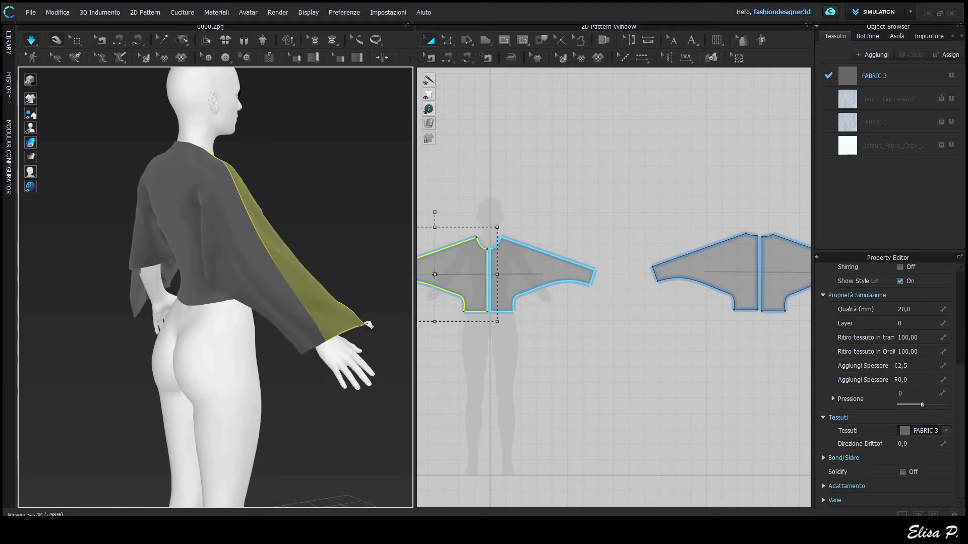
pyautogui.moveTo(368, 324); pyautogui.dragTo(348, 328, button='right')
pyautogui.click(174, 327)
pyautogui.click(182, 333)
pyautogui.moveTo(152, 275); pyautogui.dragTo(175, 269)
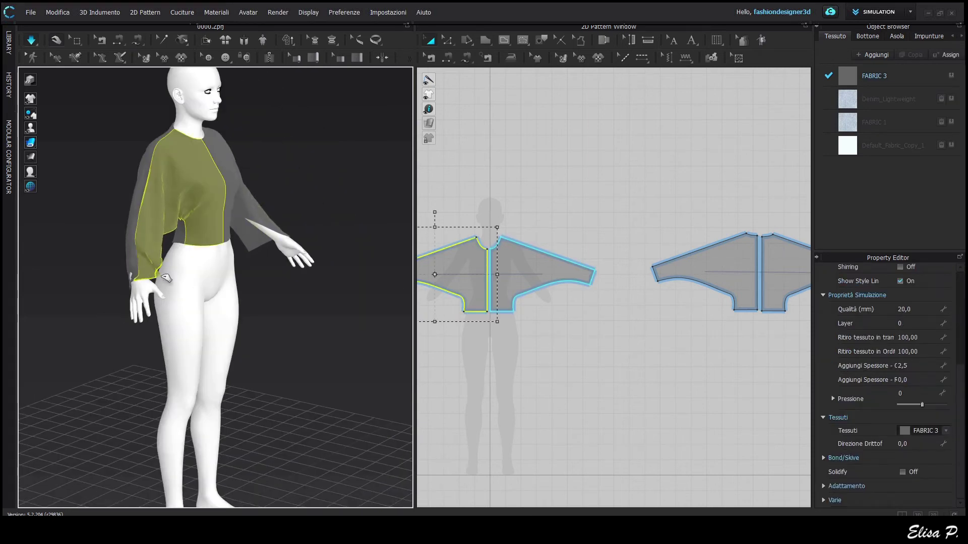
# Tug the left sleeve's front cuff around the wrist so its underarm edges lie together.
pyautogui.moveTo(167, 277); pyautogui.dragTo(249, 389, button='right')
pyautogui.scroll(2, 249, 389)
pyautogui.click(369, 256)
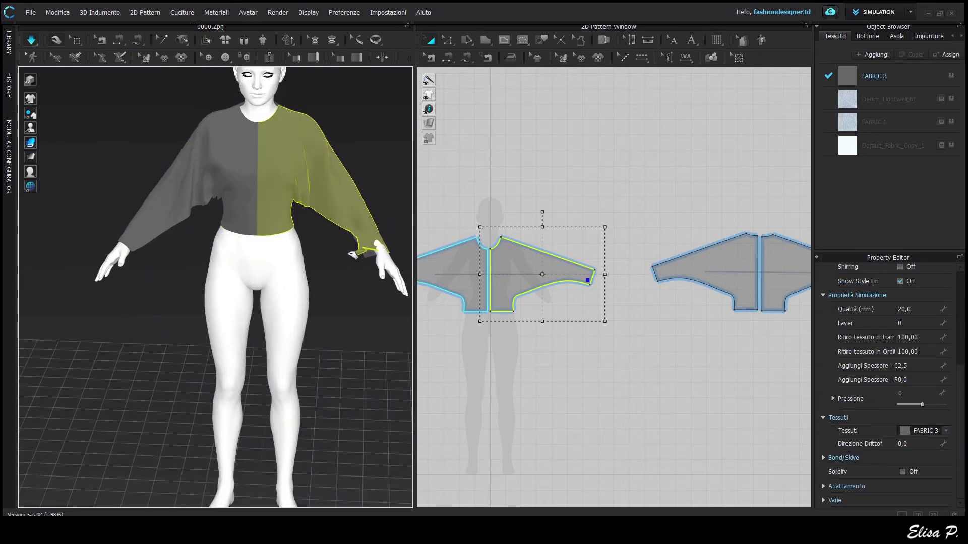
pyautogui.click(353, 256)
pyautogui.moveTo(338, 312); pyautogui.dragTo(335, 282, button='right')
# Sew the curved lower sleeve edges of the front and back pieces together and simulate the closed sleeves.
pyautogui.click(429, 58)
pyautogui.moveTo(534, 329); pyautogui.dragTo(549, 348, button='middle')
pyautogui.click(749, 323)
pyautogui.click(529, 324)
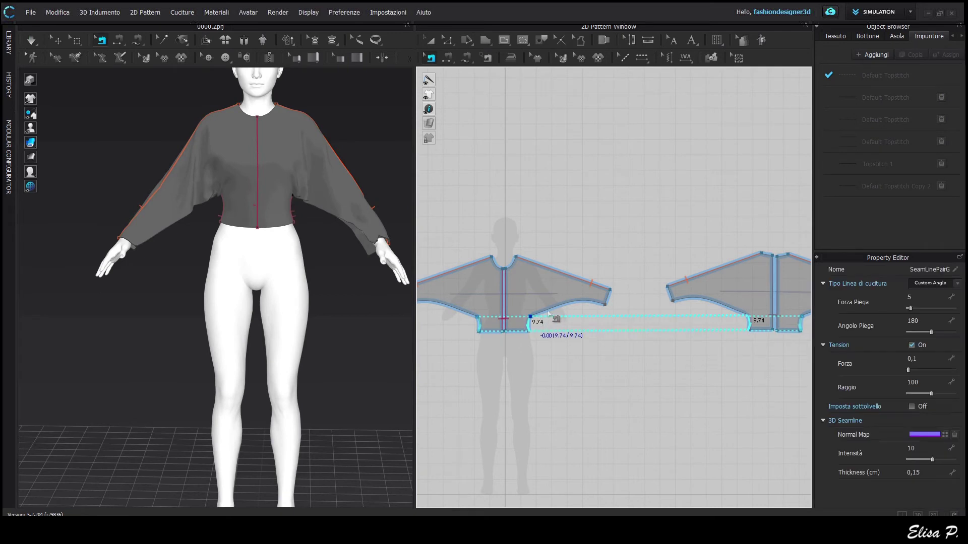
pyautogui.moveTo(548, 313); pyautogui.dragTo(567, 308)
pyautogui.press('space')
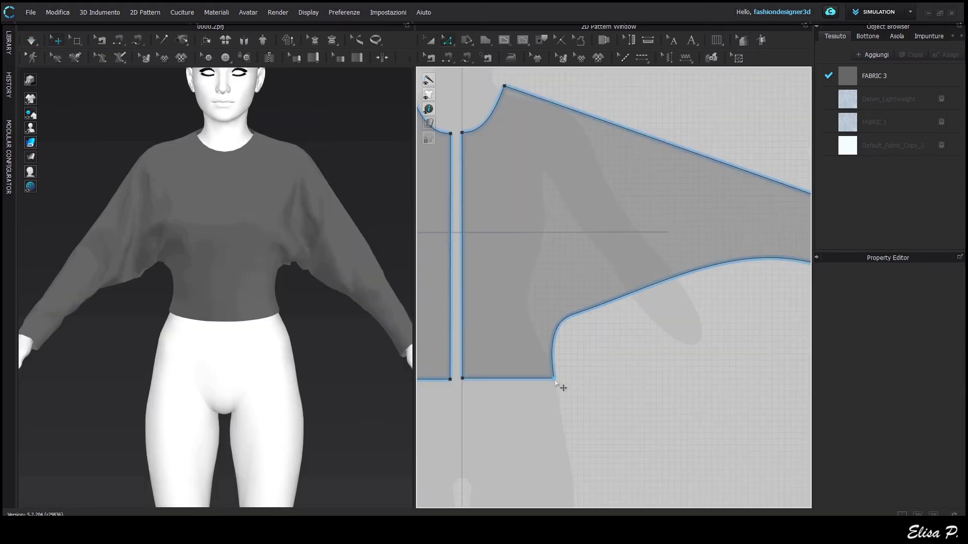
# Move the front hem's side corner outward and the back hem's side corner outward by 1.5 cm, and run the simulation.
pyautogui.click(575, 382)
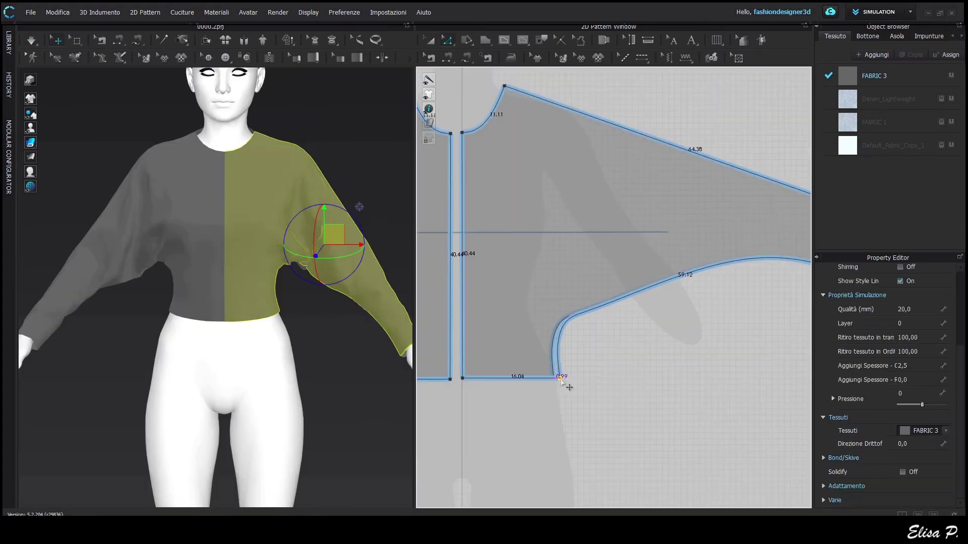
pyautogui.rightClick(659, 398)
pyautogui.press('Escape')
pyautogui.scroll(-3, 610, 394)
pyautogui.scroll(5, 659, 382)
pyautogui.moveTo(654, 375); pyautogui.dragTo(633, 376)
pyautogui.rightClick(634, 376)
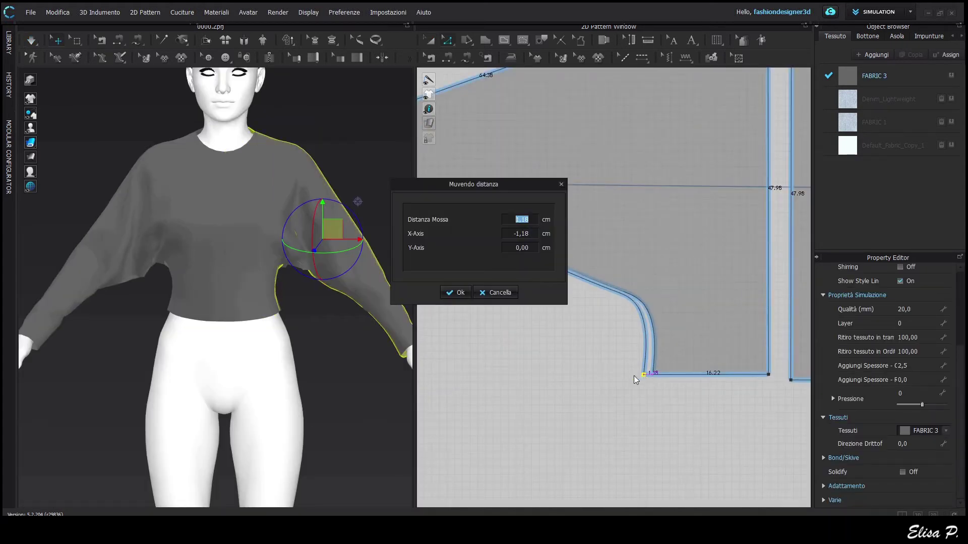
pyautogui.write('1,5')
pyautogui.press('Return')
pyautogui.scroll(-5, 667, 418)
pyautogui.moveTo(544, 411); pyautogui.dragTo(795, 409, button='middle')
pyautogui.press('space')
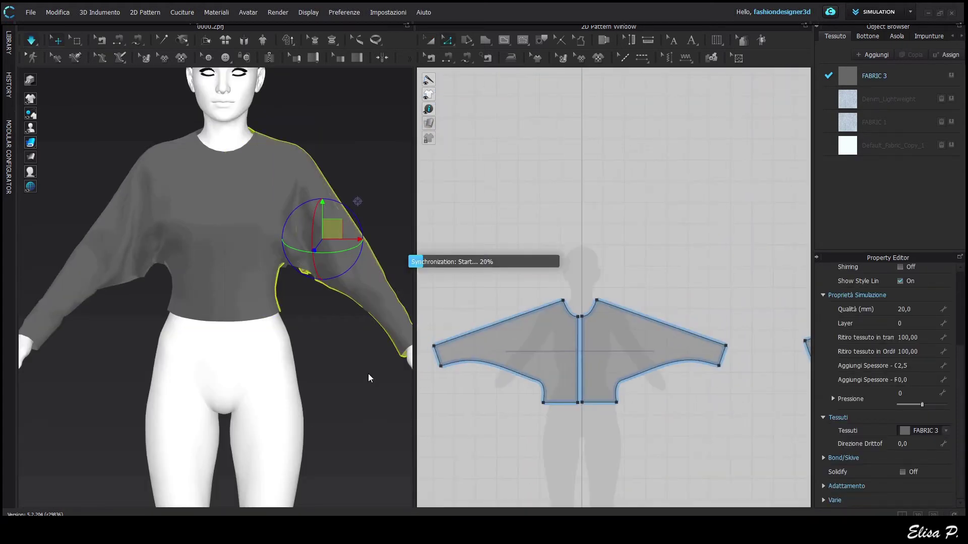
# Offset the front neckline 0.8 cm inward as an internal line and cut along it to separate a front neckband strip.
pyautogui.scroll(5, 593, 326)
pyautogui.moveTo(593, 327); pyautogui.dragTo(614, 313, button='middle')
pyautogui.scroll(5, 574, 275)
pyautogui.click(591, 288)
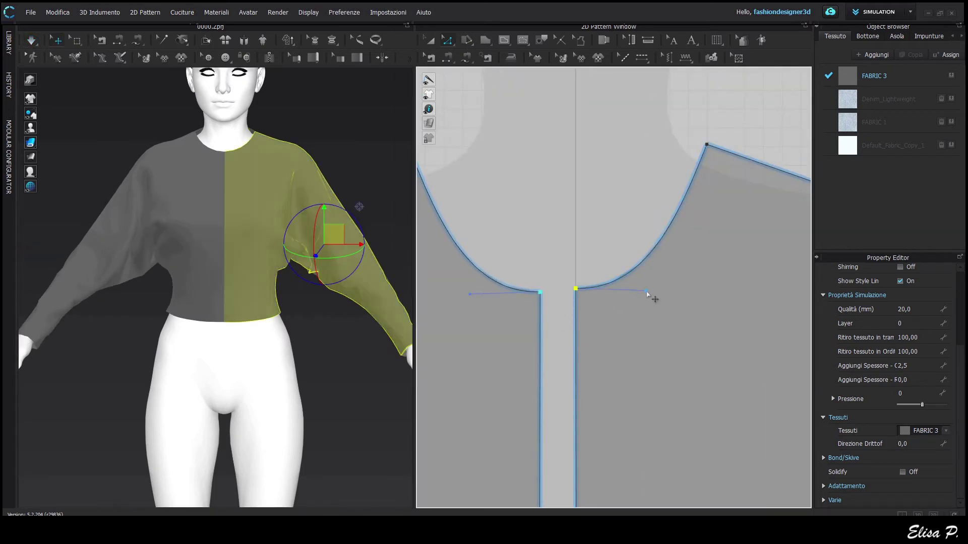
pyautogui.hotkey('ctrl', 'z')
pyautogui.click(597, 288)
pyautogui.rightClick(597, 288)
pyautogui.click(644, 399)
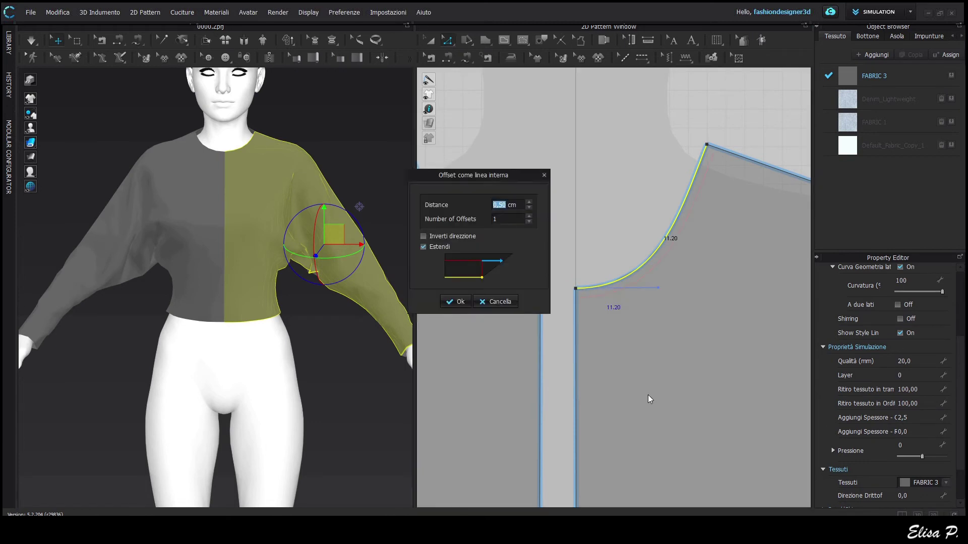
pyautogui.press('Return')
pyautogui.rightClick(594, 302)
pyautogui.click(649, 189)
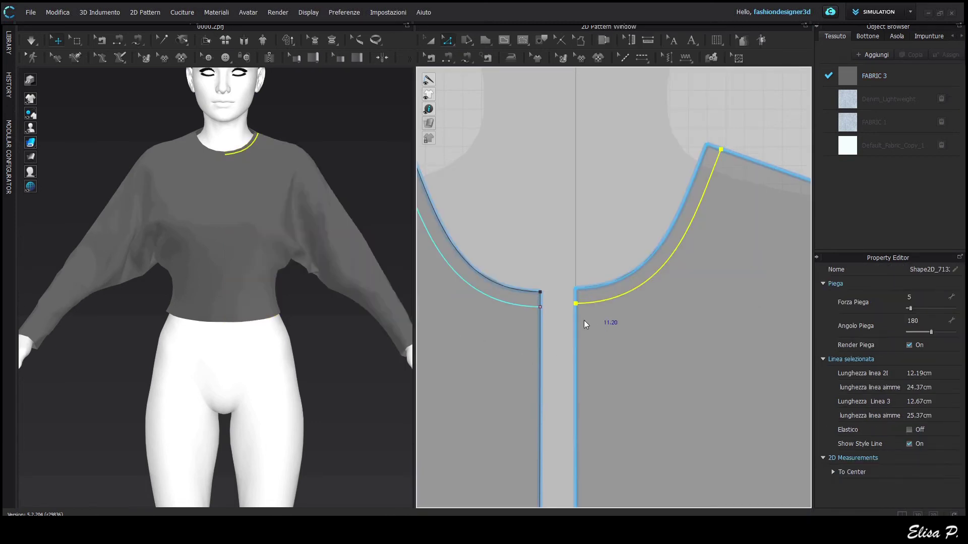
pyautogui.click(567, 334)
# Offset the back neckline 0.8 cm inward as an internal line and cut along it to separate the back neckband.
pyautogui.scroll(-3, 568, 334)
pyautogui.moveTo(567, 335); pyautogui.dragTo(422, 313, button='middle')
pyautogui.moveTo(787, 282); pyautogui.dragTo(614, 258, button='middle')
pyautogui.rightClick(669, 371)
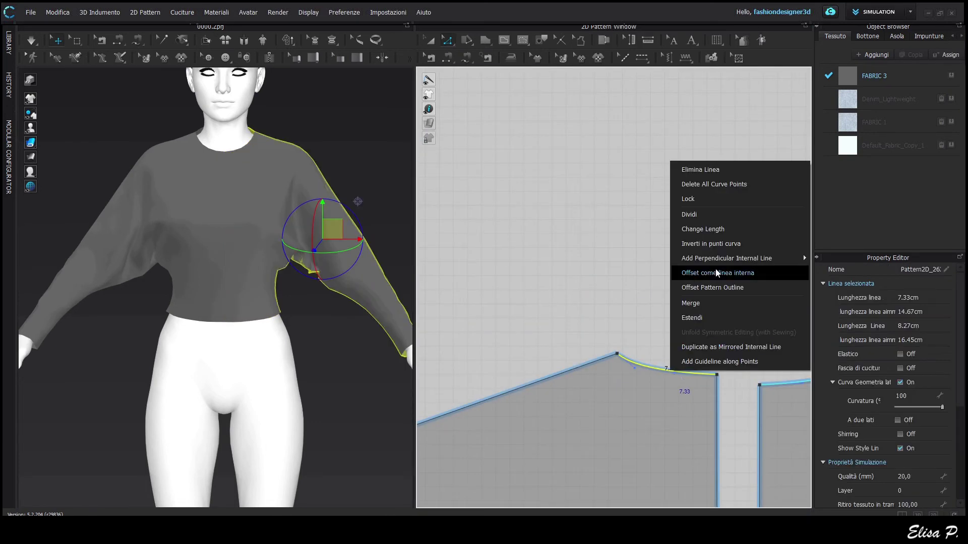
pyautogui.click(718, 274)
pyautogui.press('Return')
pyautogui.rightClick(655, 380)
pyautogui.click(701, 267)
pyautogui.scroll(5, 703, 336)
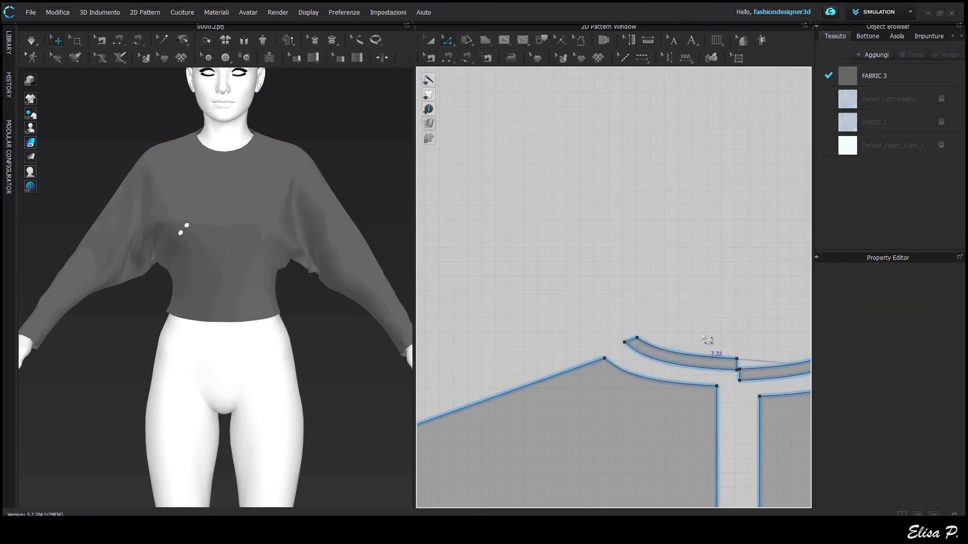
# Unfold the back neckband symmetrically along its short centre-back edge.
pyautogui.click(705, 354)
pyautogui.rightClick(705, 352)
pyautogui.click(727, 463)
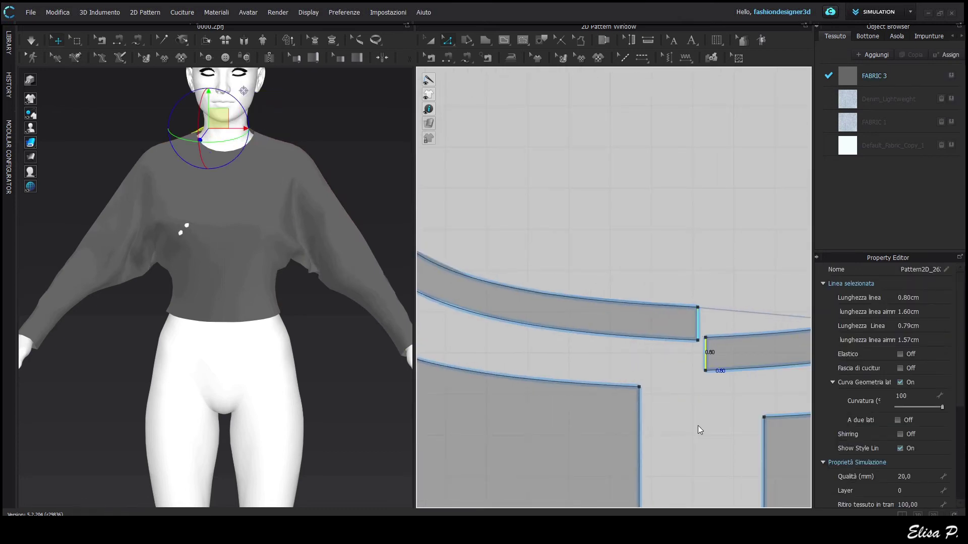
# Space the two front neckband halves apart and unfold the band symmetrically along its short centre-front edge.
pyautogui.scroll(-5, 664, 297)
pyautogui.scroll(6, 636, 343)
pyautogui.scroll(-5, 634, 346)
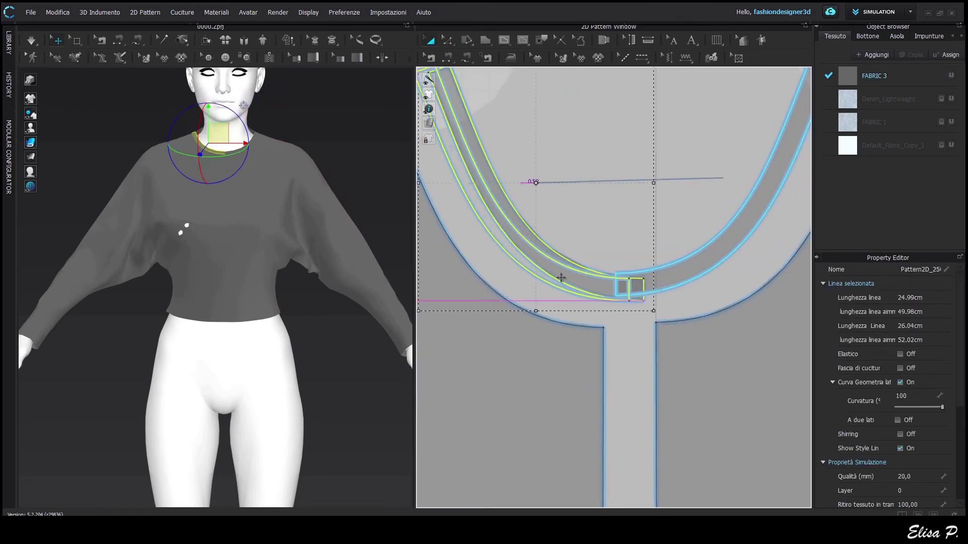
pyautogui.scroll(6, 629, 281)
pyautogui.rightClick(627, 275)
pyautogui.press('Escape')
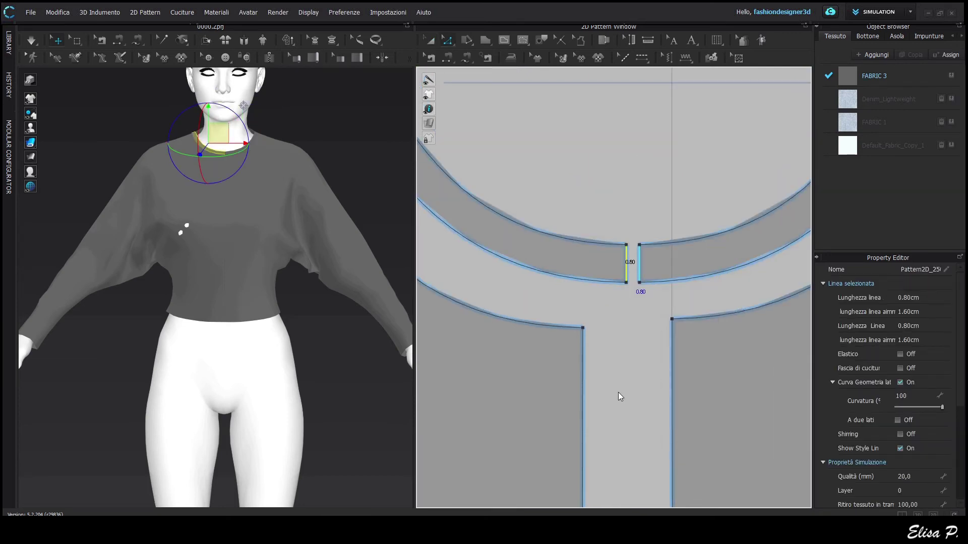
# Unfold the front and back bodice pieces symmetrically along their long centre edges.
pyautogui.scroll(-5, 620, 383)
pyautogui.click(590, 323)
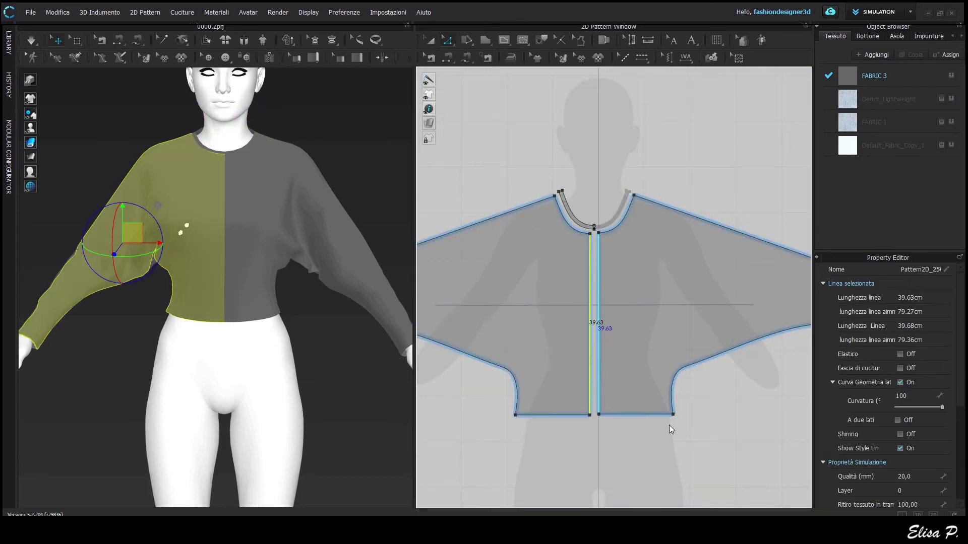
pyautogui.scroll(-5, 671, 429)
pyautogui.scroll(6, 695, 371)
pyautogui.click(668, 359)
pyautogui.rightClick(652, 354)
pyautogui.click(668, 466)
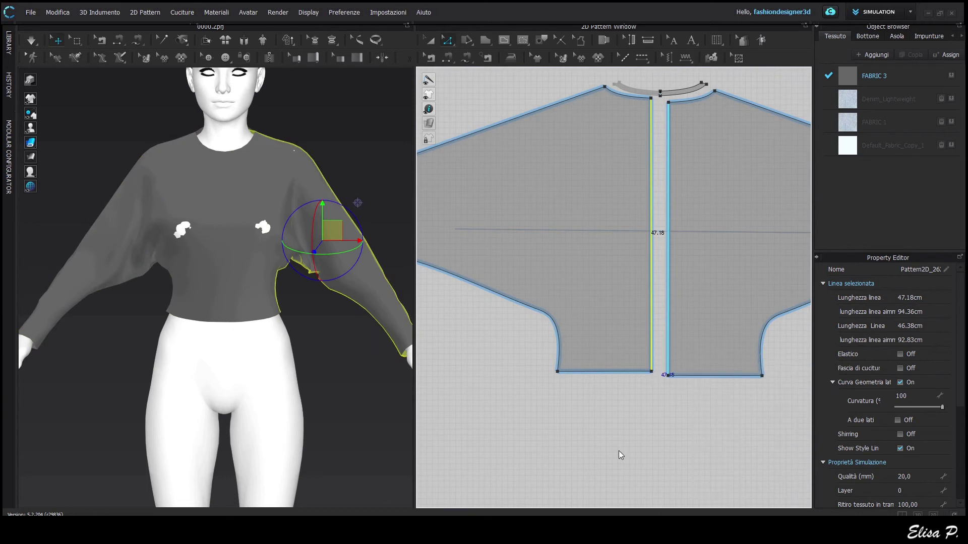
# Run the simulation to drape the unfolded top, adjusting the fabric over the avatar's chest.
pyautogui.click(669, 325)
pyautogui.moveTo(703, 262); pyautogui.dragTo(704, 263)
pyautogui.scroll(-5, 658, 403)
pyautogui.click(560, 420)
pyautogui.scroll(-3, 561, 420)
pyautogui.scroll(5, 519, 406)
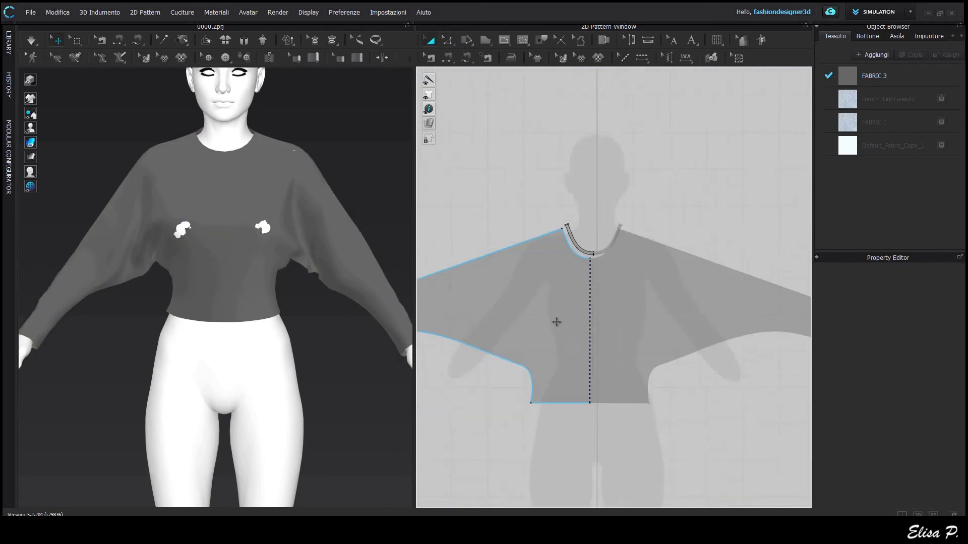
pyautogui.moveTo(557, 322); pyautogui.dragTo(551, 339, button='middle')
pyautogui.press('space')
pyautogui.click(194, 228)
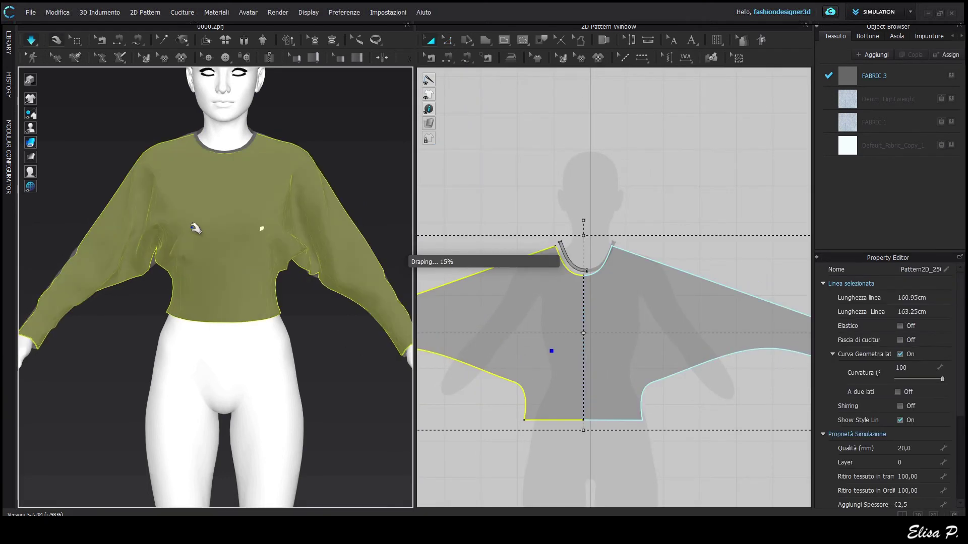
pyautogui.click(514, 411)
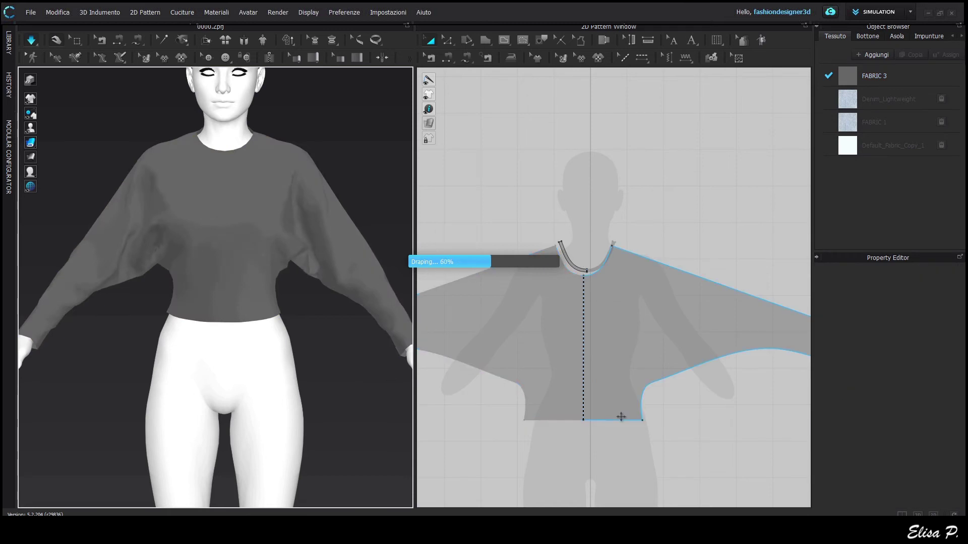
# Remove the linked editing between the two halves of the front bodice.
pyautogui.scroll(5, 587, 313)
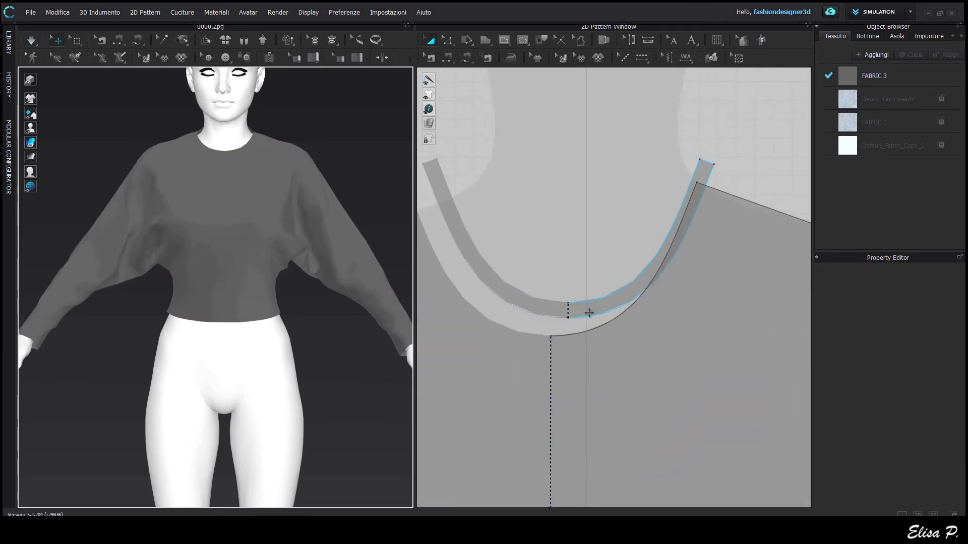
pyautogui.click(588, 310)
pyautogui.scroll(-5, 585, 310)
pyautogui.rightClick(600, 335)
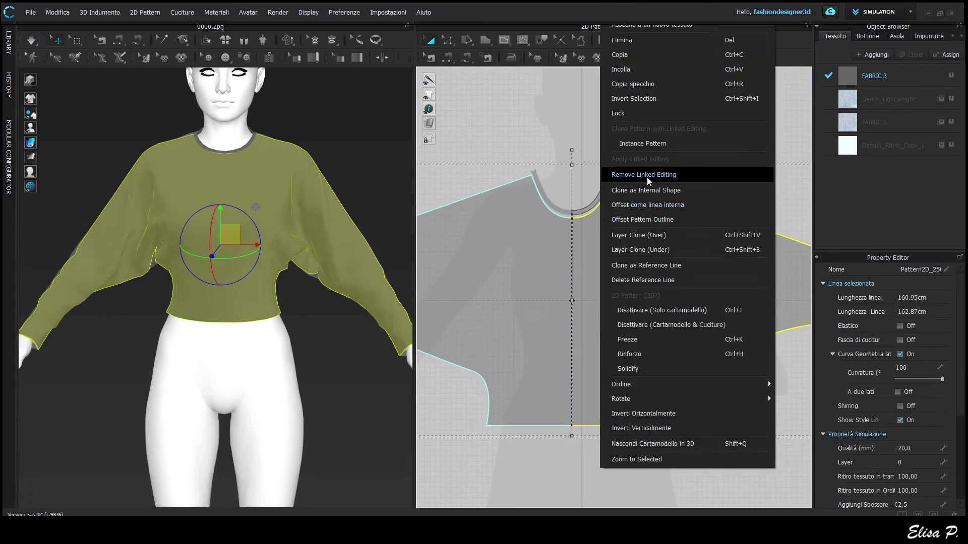
pyautogui.click(648, 176)
# Add the black rose graphic, about 6 cm wide, to the front and place it on the chest just right of centre.
pyautogui.click(637, 457)
pyautogui.click(584, 270)
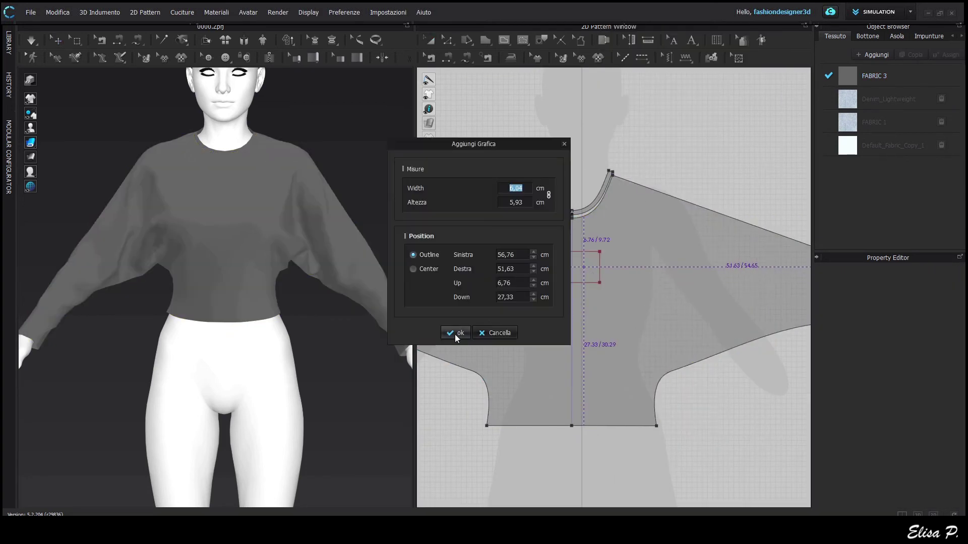
pyautogui.click(455, 335)
pyautogui.scroll(3, 588, 272)
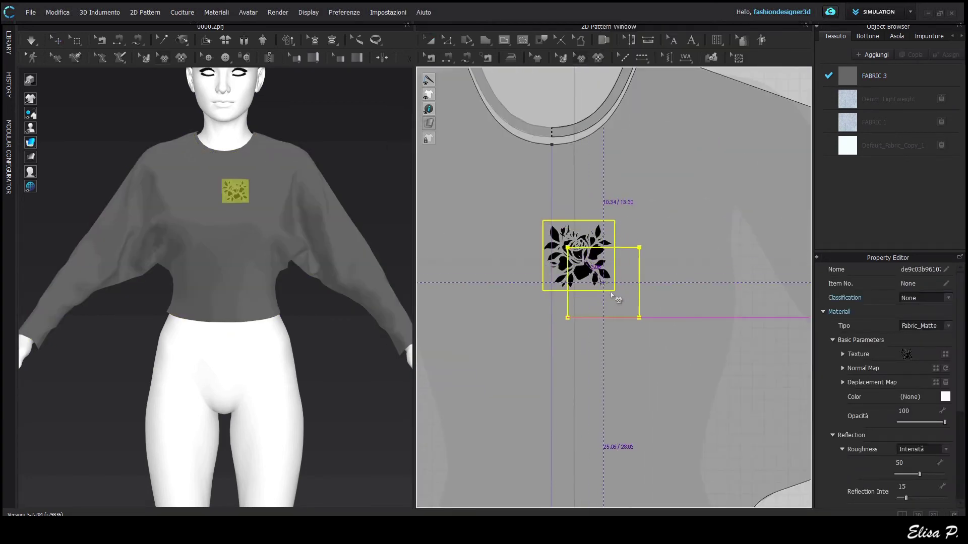
pyautogui.moveTo(613, 297); pyautogui.dragTo(613, 297)
pyautogui.scroll(-3, 614, 298)
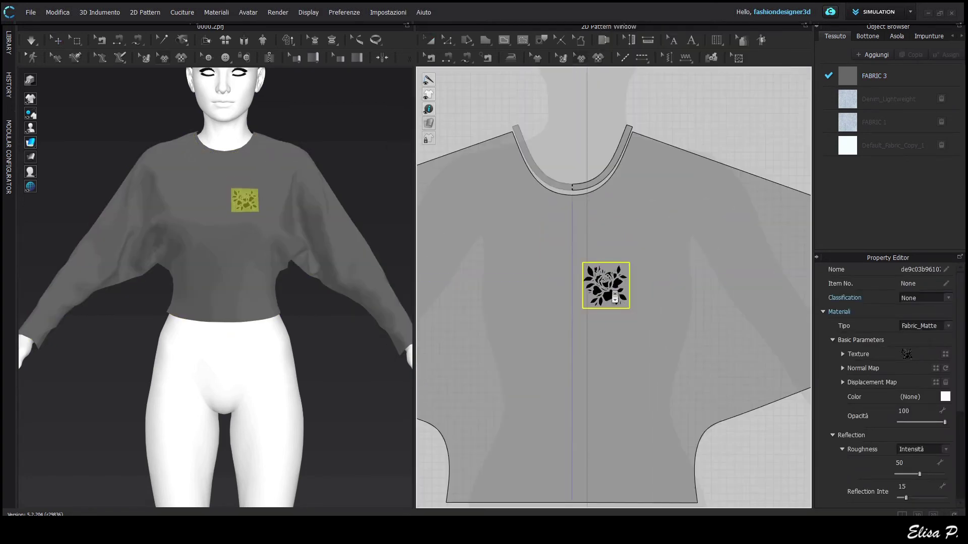
# Place two tilted copies of the rose on the front's lower left chest and centre, and enlarge the centre one.
pyautogui.click(511, 336)
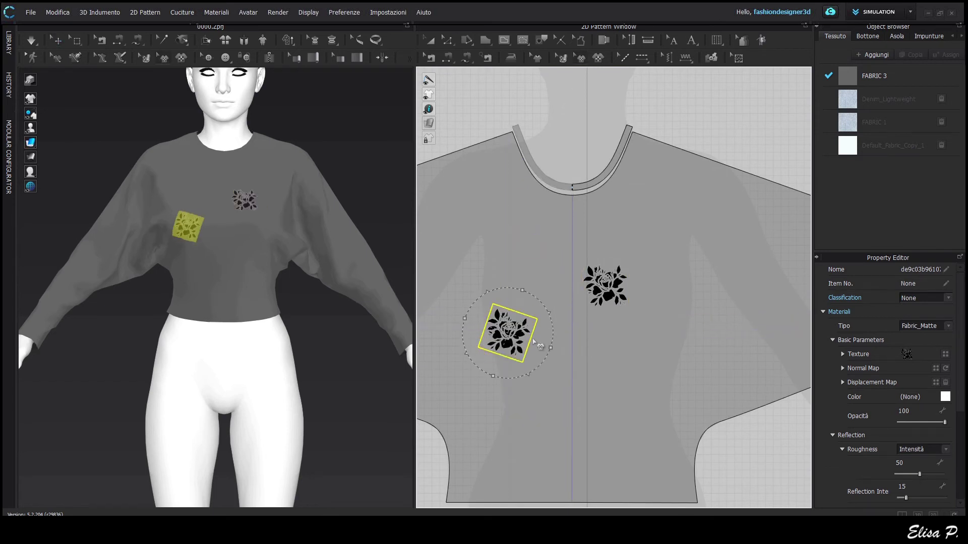
pyautogui.click(579, 355)
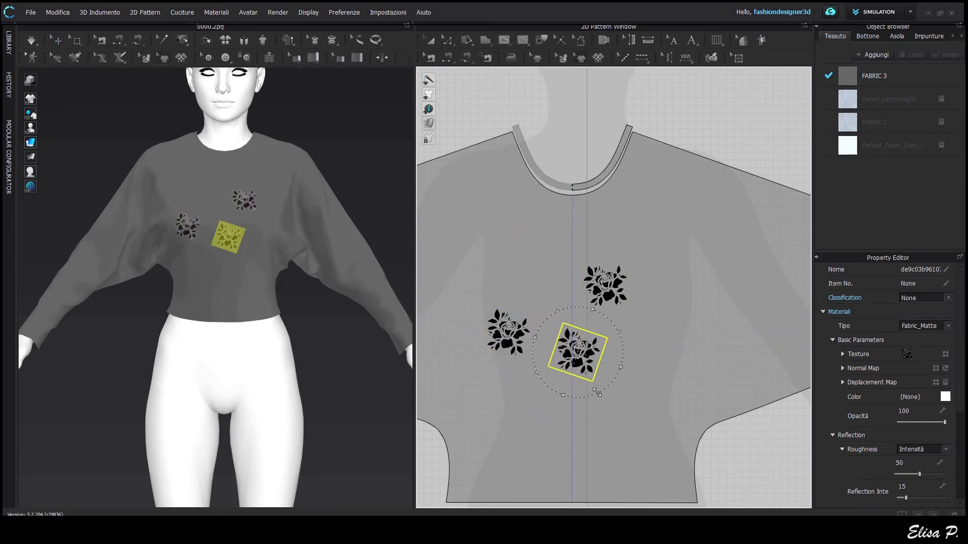
pyautogui.moveTo(584, 354); pyautogui.dragTo(583, 354)
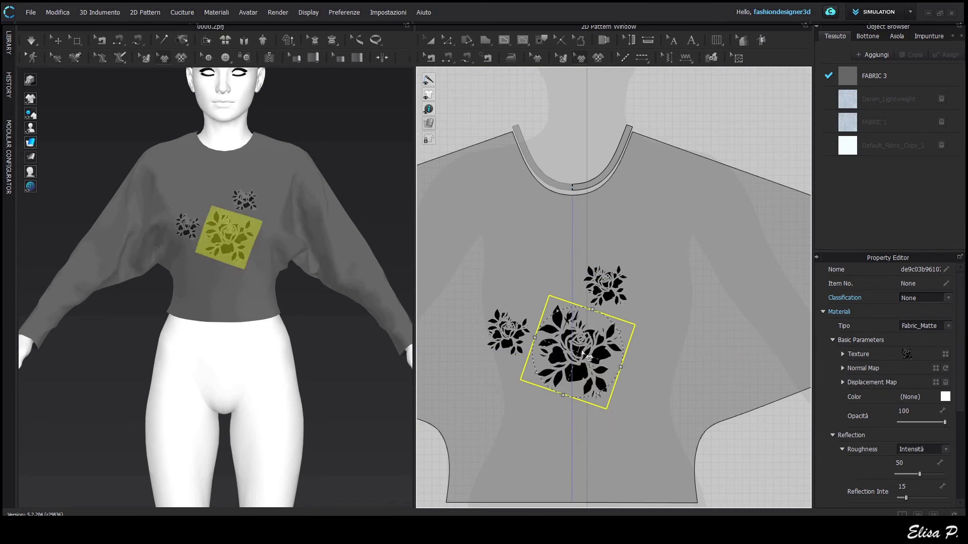
# Copy the small rose to the upper left chest, enlarge and slightly rotate it, and lower it towards the other roses.
pyautogui.click(611, 294)
pyautogui.click(535, 263)
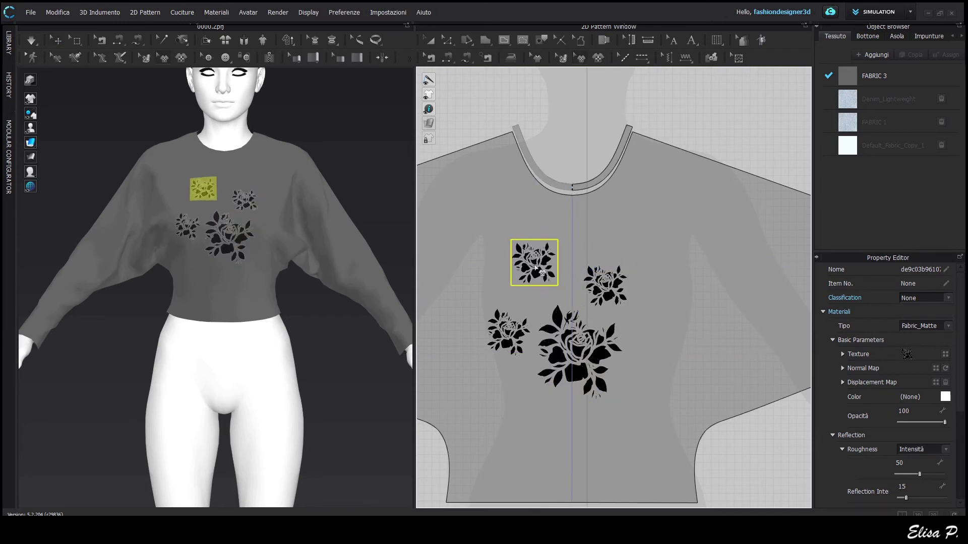
pyautogui.moveTo(594, 323); pyautogui.dragTo(594, 323)
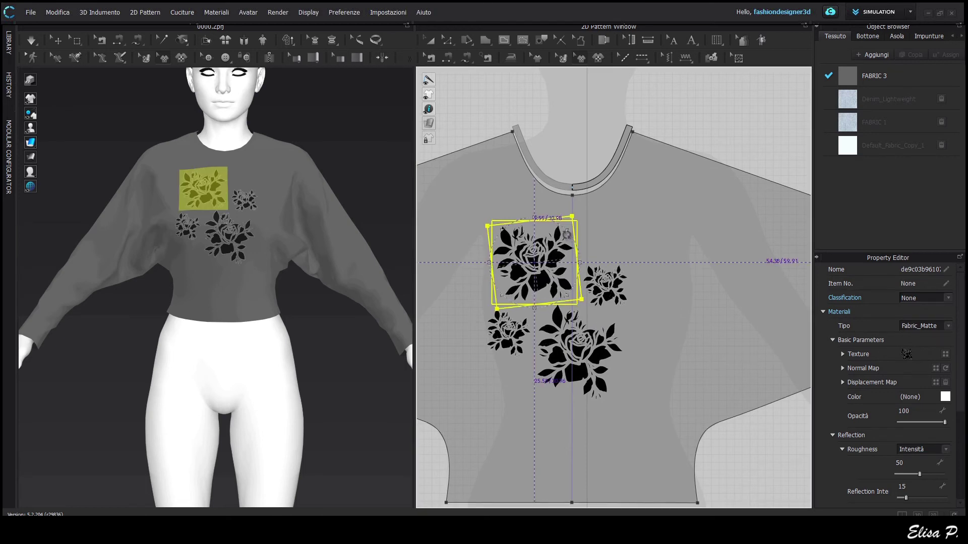
pyautogui.moveTo(544, 275); pyautogui.dragTo(549, 309)
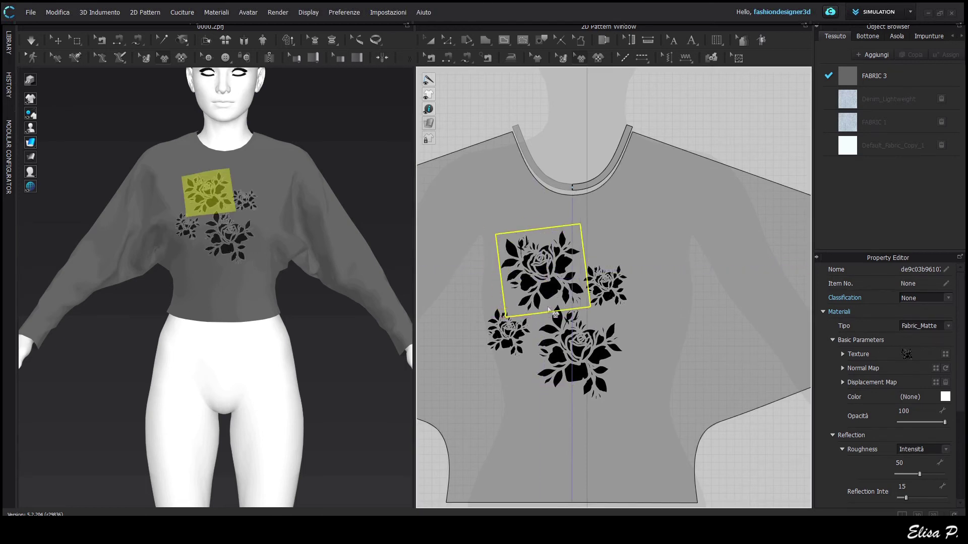
# Desaturate the texture of all four rose graphics and colour them Red Lacquer.
pyautogui.click(843, 354)
pyautogui.click(945, 458)
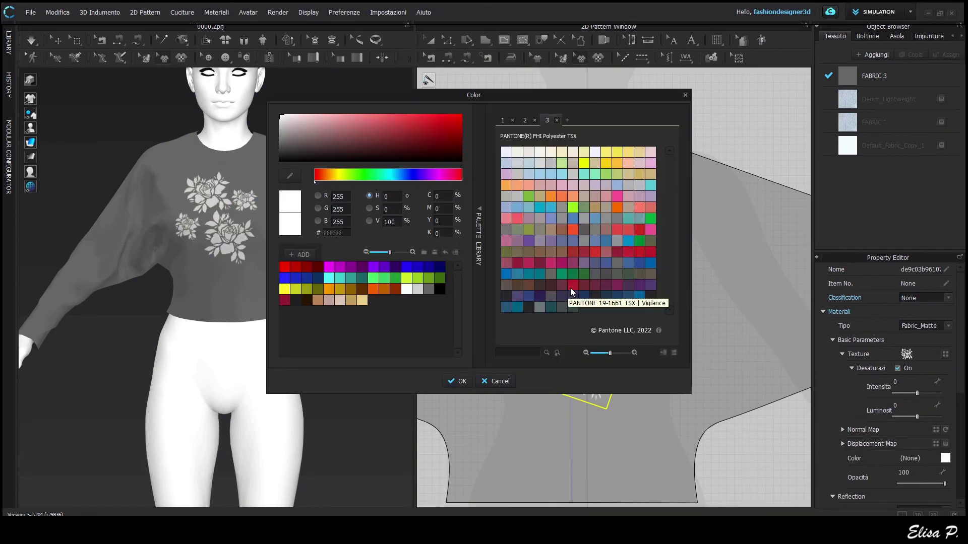
pyautogui.click(517, 263)
pyautogui.click(457, 381)
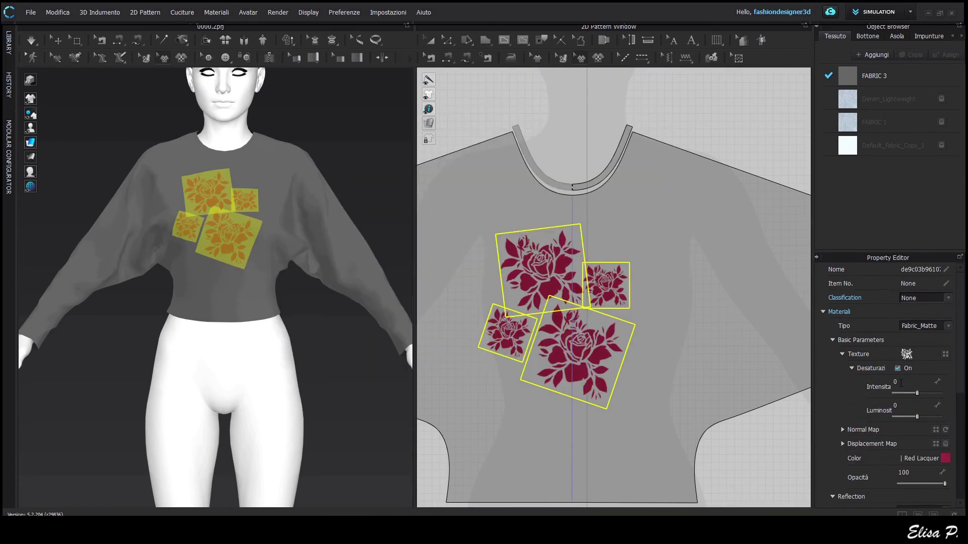
# Set the rose graphics' normal map intensity to 100.
pyautogui.click(909, 445)
pyautogui.write('100')
pyautogui.press('Return')
pyautogui.click(344, 382)
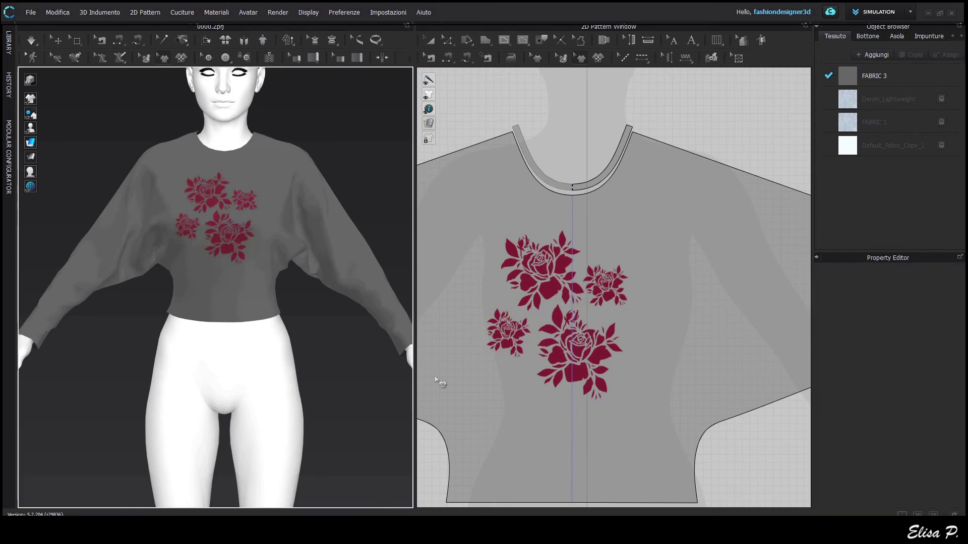
# Move the small lower-left rose slightly closer to the large central rose.
pyautogui.scroll(3, 531, 369)
pyautogui.click(498, 309)
pyautogui.moveTo(502, 306); pyautogui.dragTo(517, 307)
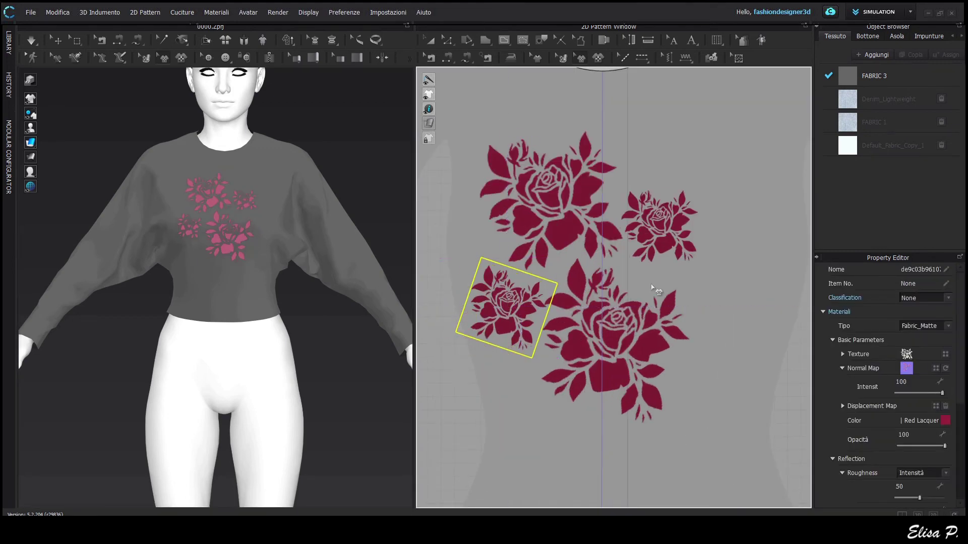
pyautogui.scroll(-3, 648, 333)
pyautogui.click(721, 436)
# Apply the cable-knit texture to FABRIC 3, desaturate it and set the fabric colour to White.
pyautogui.click(892, 76)
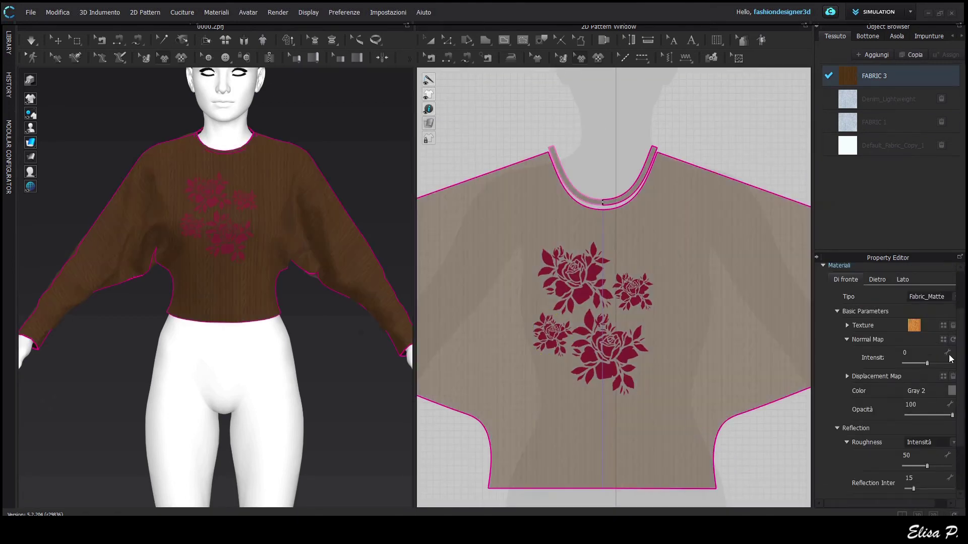
pyautogui.click(905, 340)
pyautogui.click(951, 451)
pyautogui.click(413, 289)
pyautogui.click(457, 383)
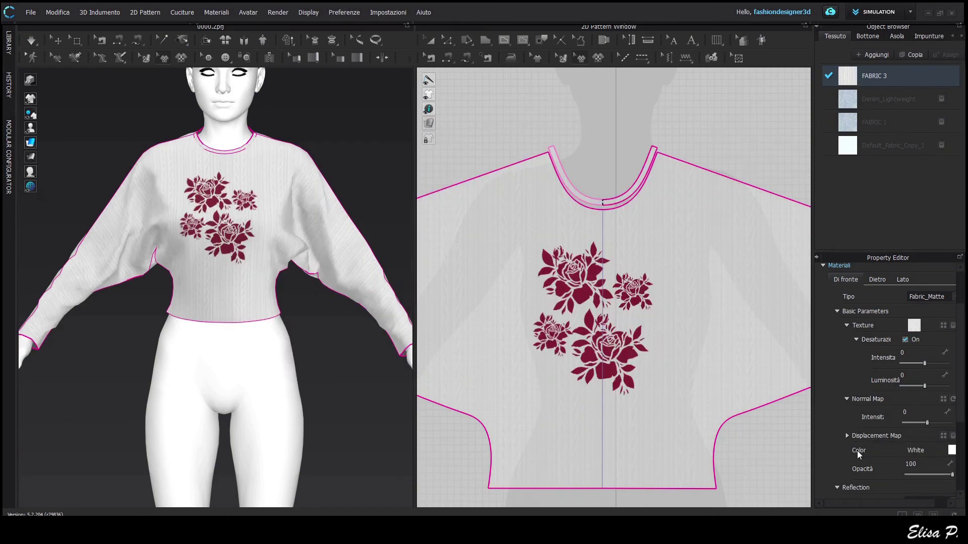
# Set FABRIC 3's normal map intensity to 100 and inspect the knit relief around the roses.
pyautogui.click(905, 413)
pyautogui.write('100')
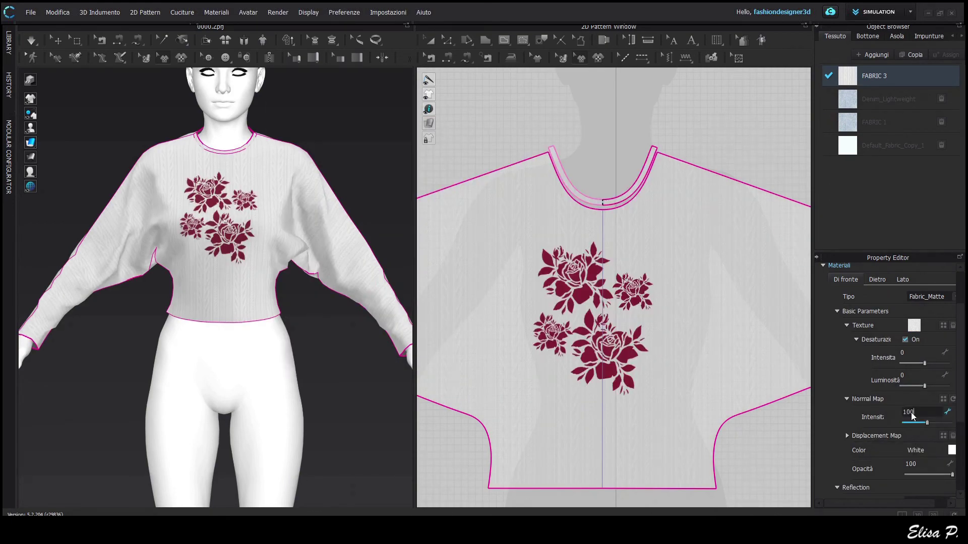
pyautogui.press('Return')
pyautogui.scroll(5, 231, 227)
pyautogui.moveTo(253, 262); pyautogui.dragTo(254, 379, button='middle')
pyautogui.scroll(5, 254, 379)
pyautogui.scroll(-8, 255, 379)
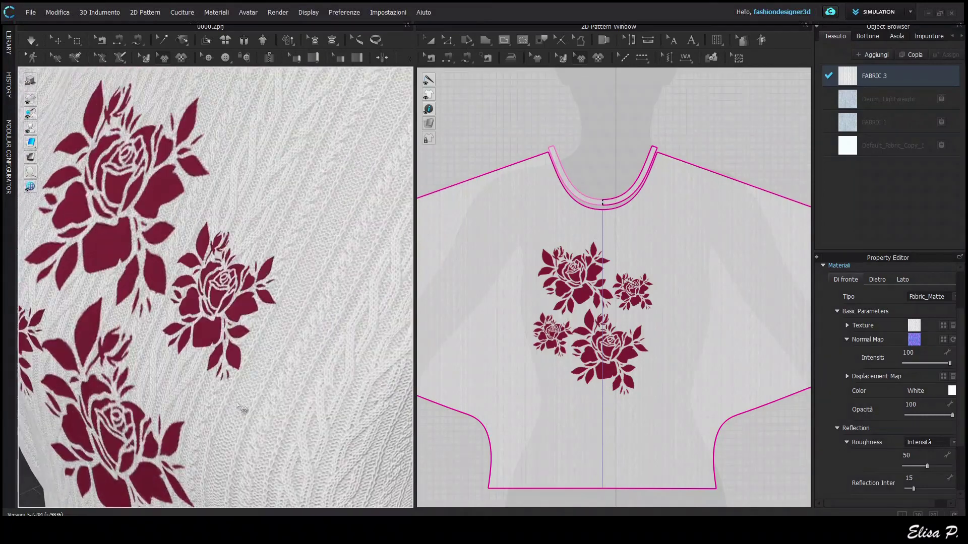
pyautogui.moveTo(242, 446); pyautogui.dragTo(290, 384, button='right')
pyautogui.scroll(3, 930, 378)
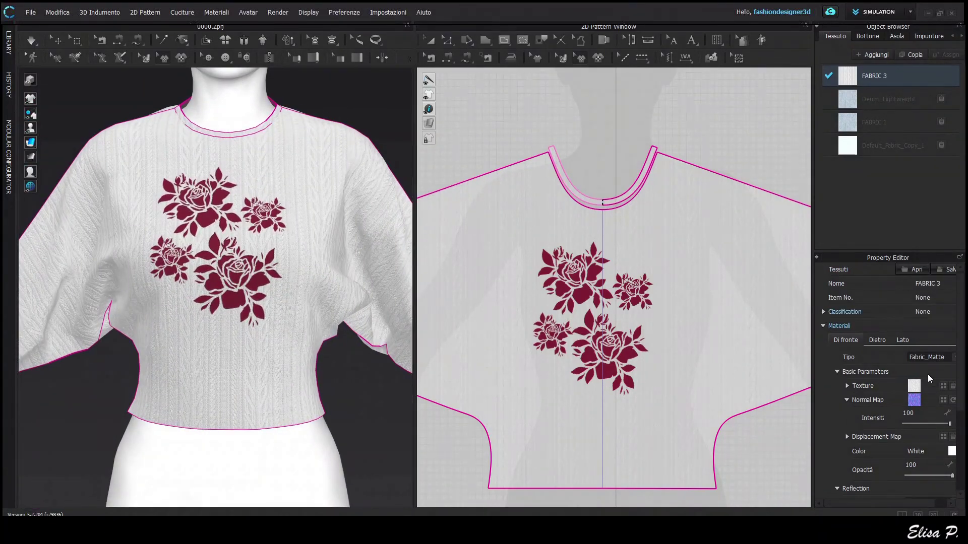
# Change FABRIC 3's material type to one with a shinier finish.
pyautogui.click(930, 358)
pyautogui.click(950, 377)
pyautogui.click(378, 407)
# Offset the hem edges of the front and back pieces inward as internal lines to mark out the hem bands.
pyautogui.scroll(-3, 378, 408)
pyautogui.moveTo(559, 433); pyautogui.dragTo(553, 344, button='middle')
pyautogui.press('z')
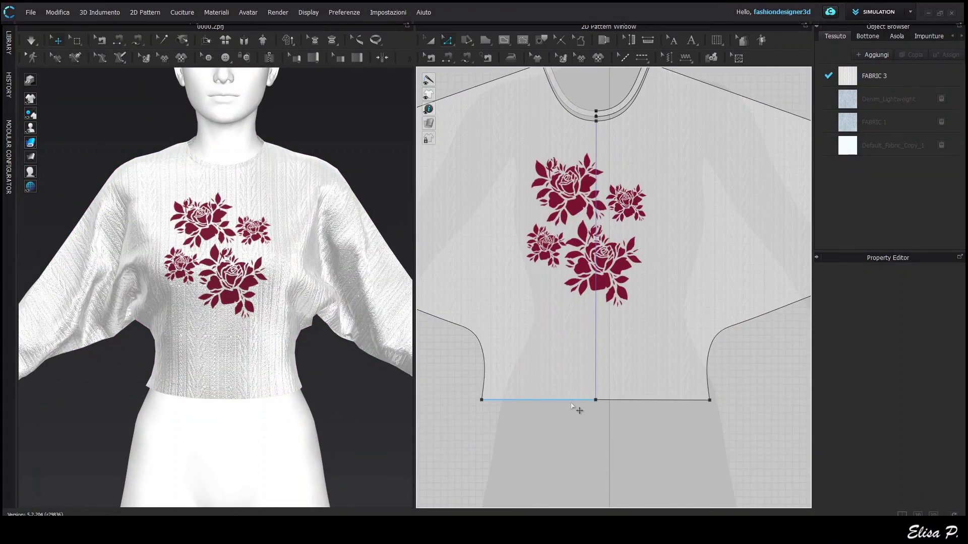
pyautogui.click(572, 401)
pyautogui.keyDown('shift'); pyautogui.click(623, 400); pyautogui.keyUp('shift')
pyautogui.scroll(-5, 624, 401)
pyautogui.scroll(-4, 720, 452)
pyautogui.moveTo(719, 451); pyautogui.dragTo(426, 436, button='middle')
pyautogui.keyDown('shift'); pyautogui.click(642, 402); pyautogui.keyUp('shift')
pyautogui.rightClick(641, 402)
pyautogui.click(601, 364)
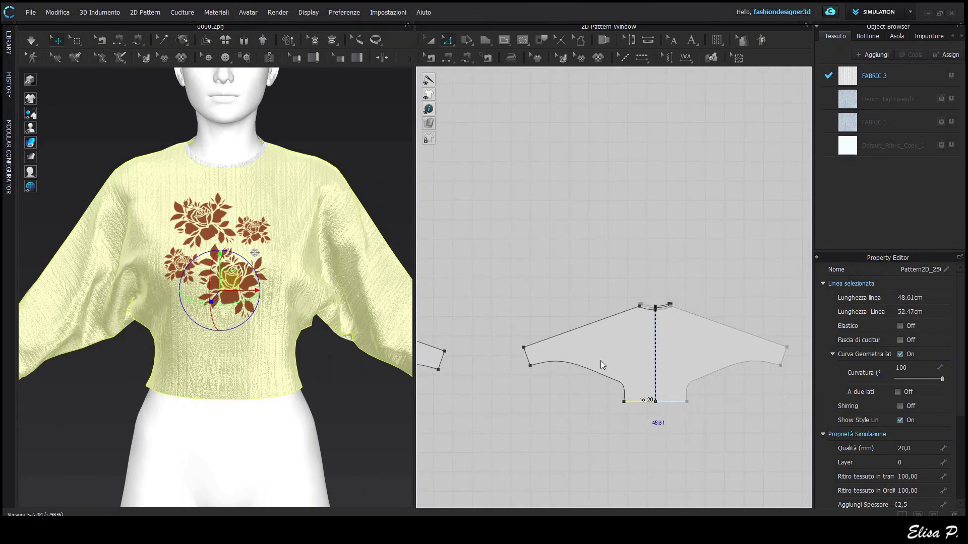
pyautogui.write('5')
pyautogui.click(448, 301)
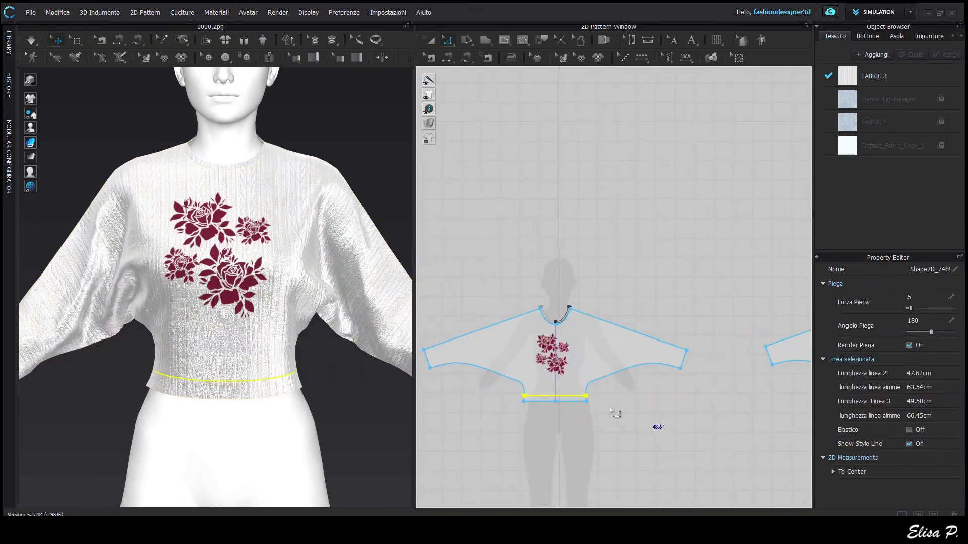
# Offset the sleeve opening edges of the front and back pieces as internal lines at a distance of 2 cm.
pyautogui.click(638, 328)
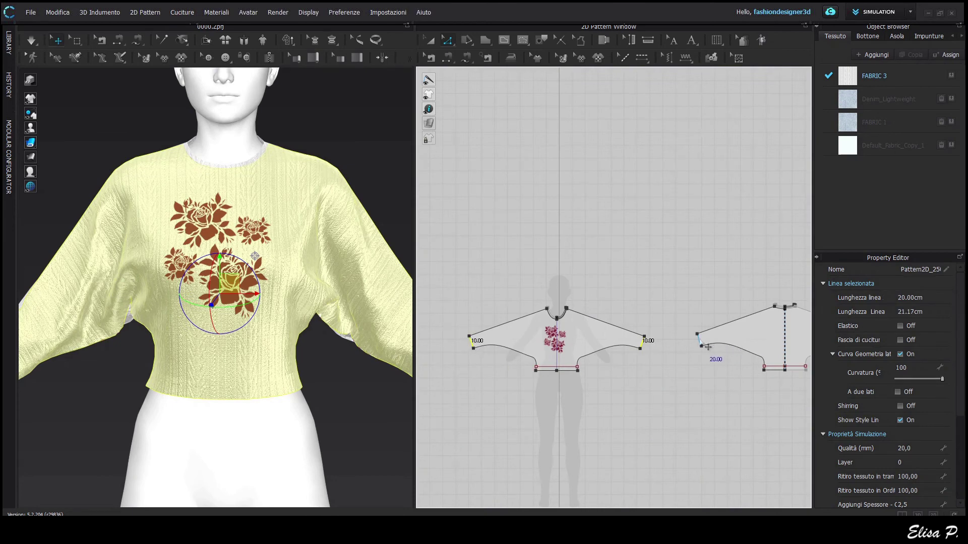
pyautogui.keyDown('shift'); pyautogui.click(698, 340); pyautogui.keyUp('shift')
pyautogui.rightClick(699, 341)
pyautogui.click(750, 393)
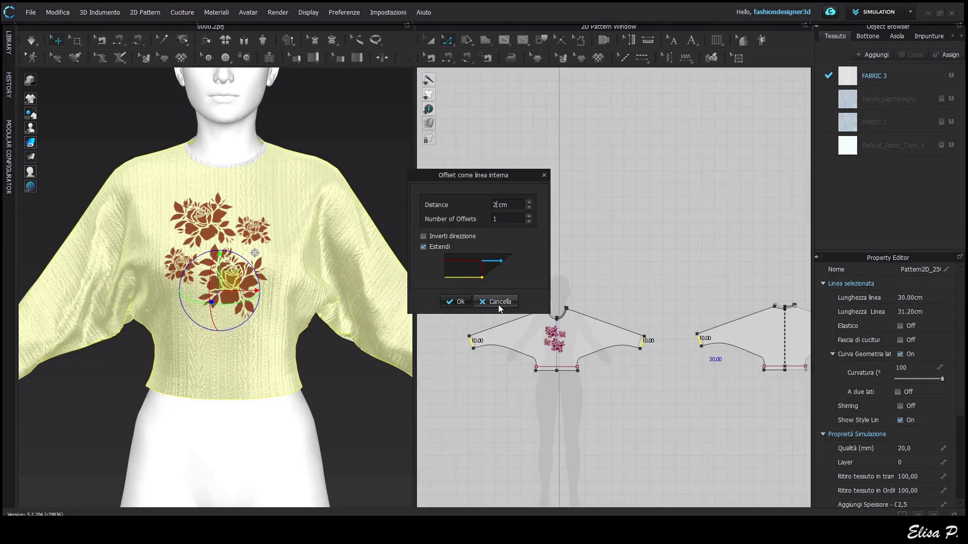
pyautogui.click(451, 301)
pyautogui.click(640, 382)
# Cut and sew the front and back pieces along their cuff and hem internal lines.
pyautogui.scroll(4, 467, 340)
pyautogui.click(482, 346)
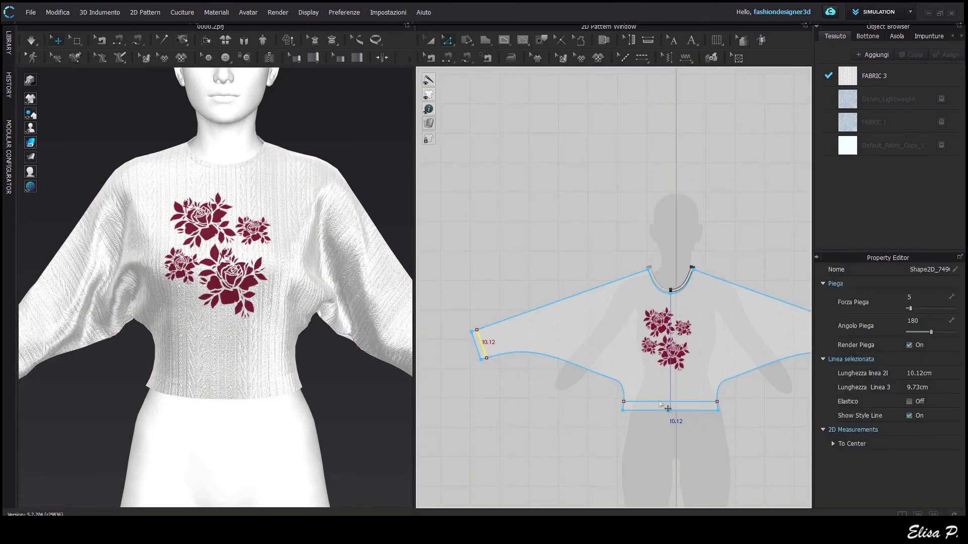
pyautogui.keyDown('shift'); pyautogui.click(672, 401); pyautogui.keyUp('shift')
pyautogui.scroll(-3, 673, 402)
pyautogui.moveTo(731, 388); pyautogui.dragTo(534, 376, button='middle')
pyautogui.keyDown('shift'); pyautogui.click(600, 354); pyautogui.keyUp('shift')
pyautogui.moveTo(695, 355); pyautogui.dragTo(577, 359, button='middle')
pyautogui.keyDown('shift'); pyautogui.click(569, 355); pyautogui.keyUp('shift')
pyautogui.keyDown('shift'); pyautogui.click(676, 395); pyautogui.keyUp('shift')
pyautogui.rightClick(676, 394)
pyautogui.click(710, 264)
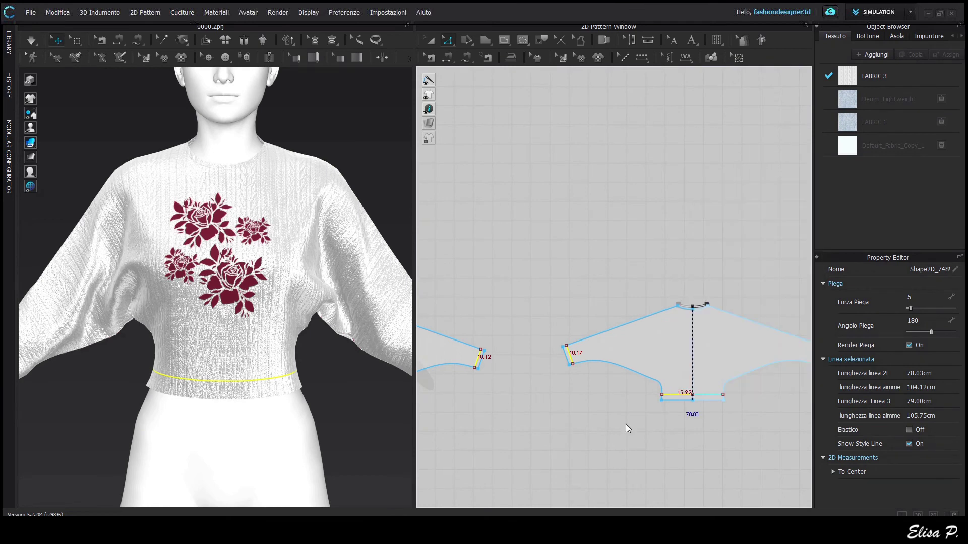
# Add an internal line offset 0.2 cm from the lower edge of the front hem band.
pyautogui.moveTo(565, 421); pyautogui.dragTo(759, 429, button='middle')
pyautogui.scroll(4, 554, 424)
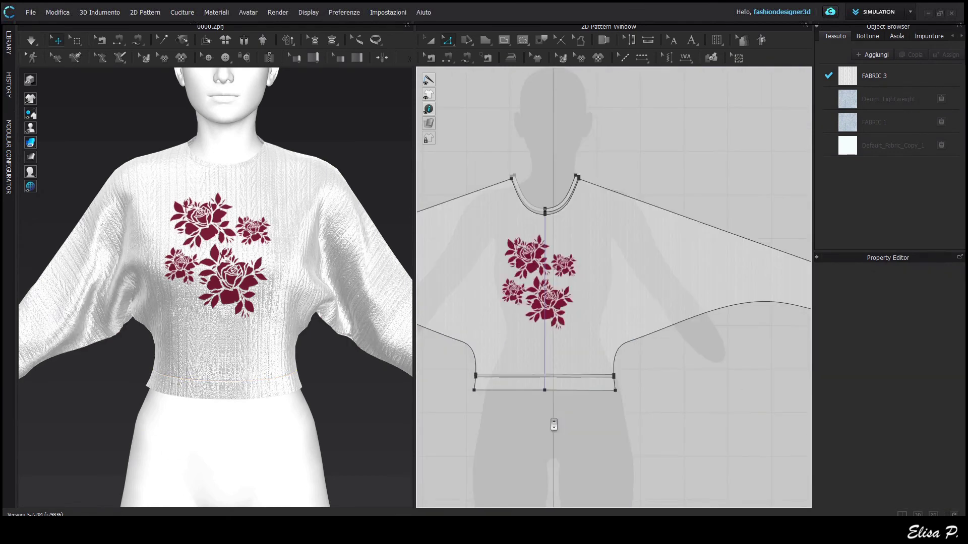
pyautogui.scroll(3, 549, 407)
pyautogui.click(546, 388)
pyautogui.click(573, 400)
pyautogui.rightClick(564, 382)
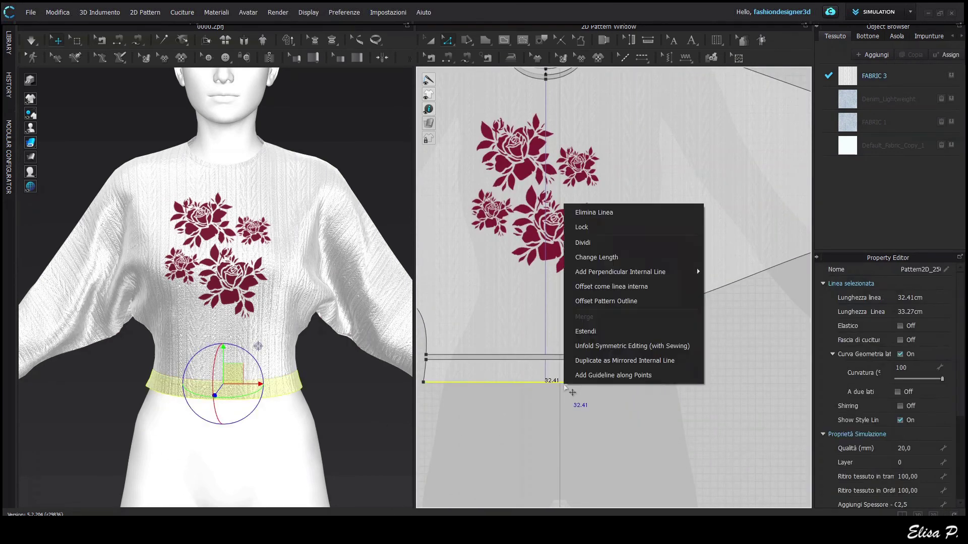
pyautogui.click(618, 290)
pyautogui.write('0,2')
pyautogui.press('Tab')
pyautogui.click(467, 303)
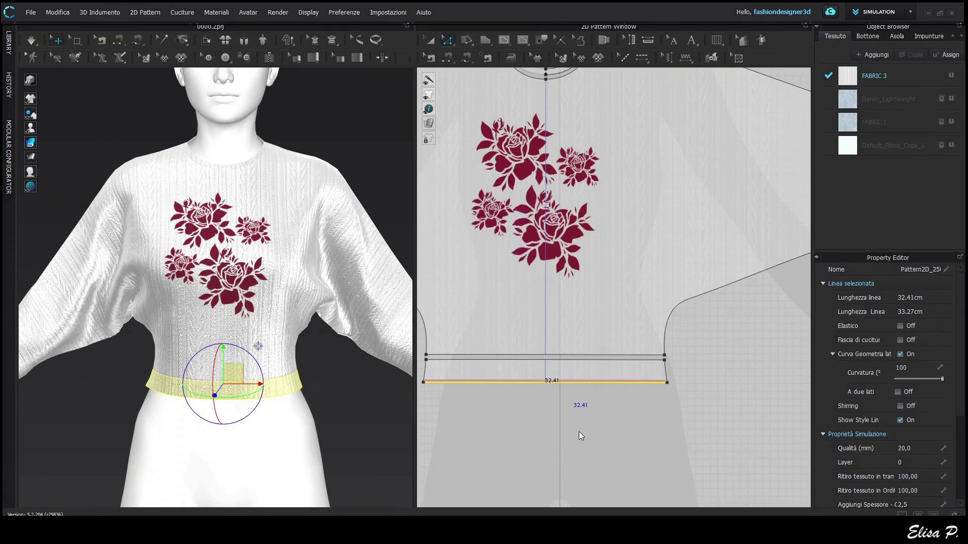
# Add matching offset internal lines along the outer edges of the cuffs and the lower edge of the back hem band.
pyautogui.scroll(-4, 578, 432)
pyautogui.moveTo(580, 432); pyautogui.dragTo(675, 420, button='middle')
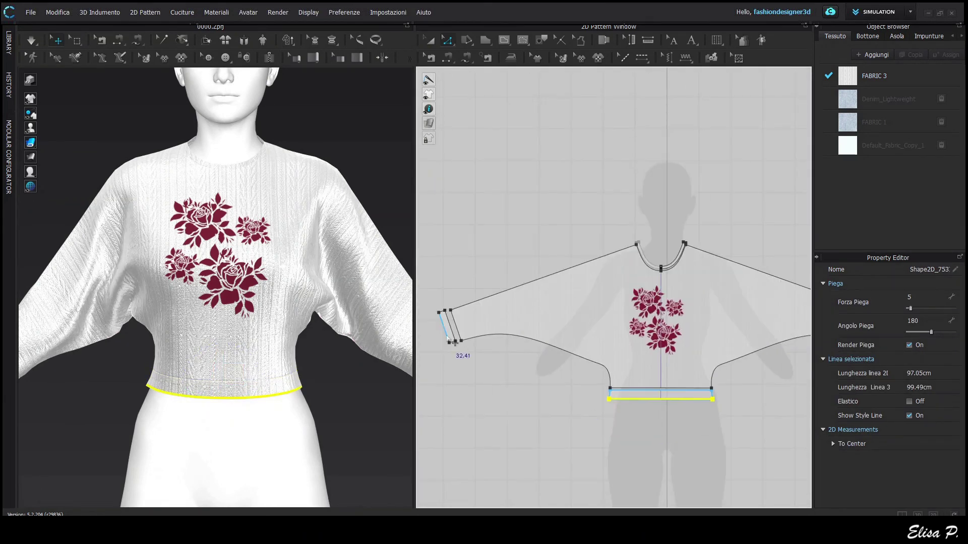
pyautogui.click(445, 330)
pyautogui.moveTo(756, 348); pyautogui.dragTo(526, 348, button='middle')
pyautogui.keyDown('shift'); pyautogui.click(647, 328); pyautogui.keyUp('shift')
pyautogui.keyDown('shift'); pyautogui.click(780, 327); pyautogui.keyUp('shift')
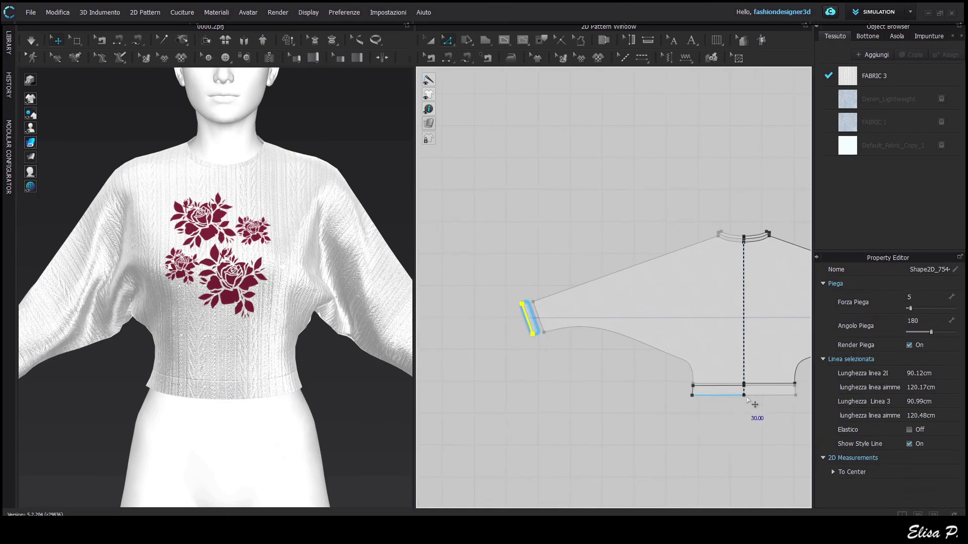
pyautogui.rightClick(724, 396)
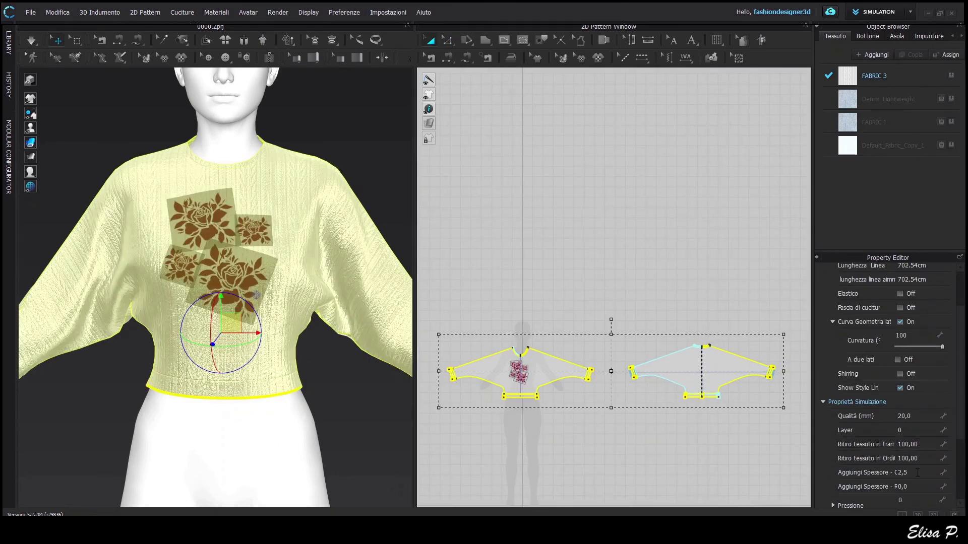
# Set the additional rendering thickness of the neck, hem and cuff bands to 1.5 mm and simulate the garment.
pyautogui.scroll(5, 689, 447)
pyautogui.click(529, 340)
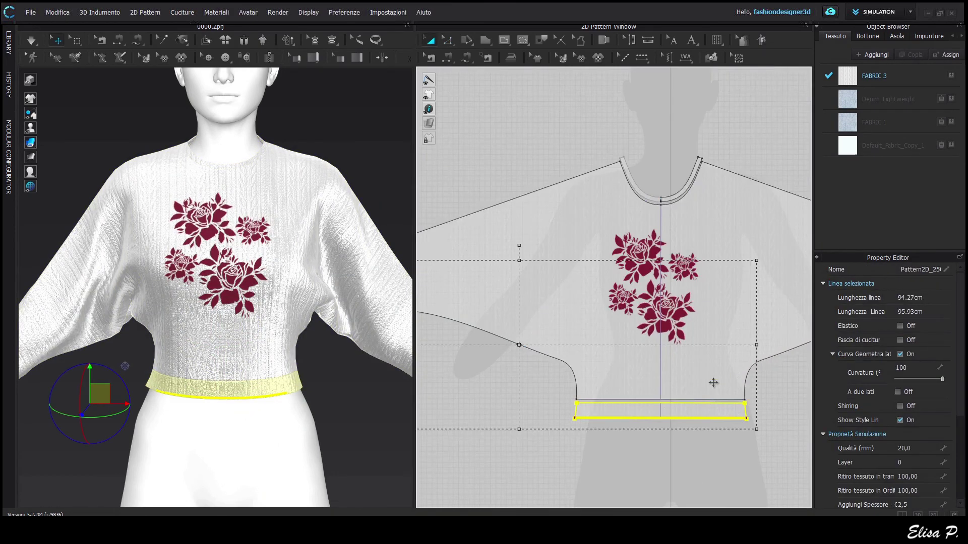
pyautogui.scroll(-3, 601, 424)
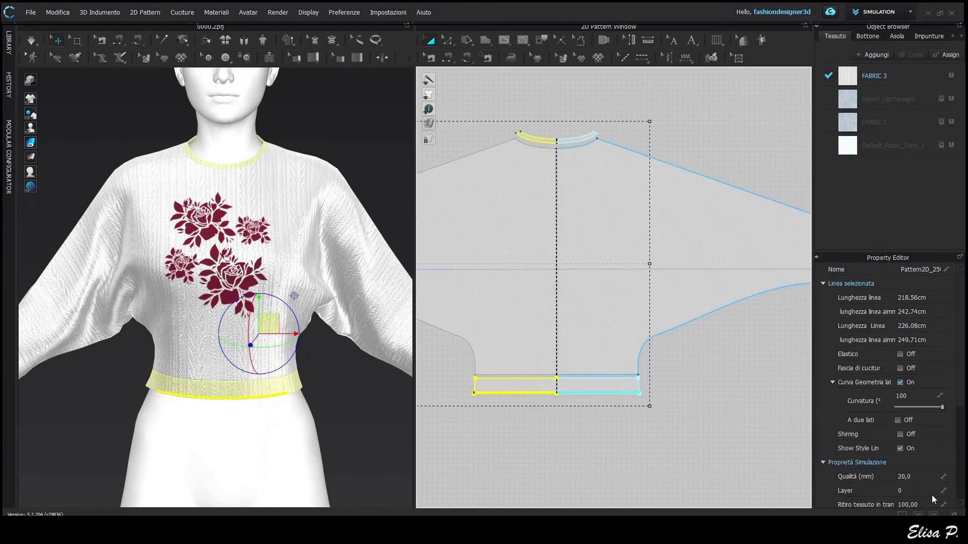
pyautogui.scroll(-3, 907, 453)
pyautogui.click(917, 488)
pyautogui.press('Return')
pyautogui.scroll(-5, 594, 428)
pyautogui.press('space')
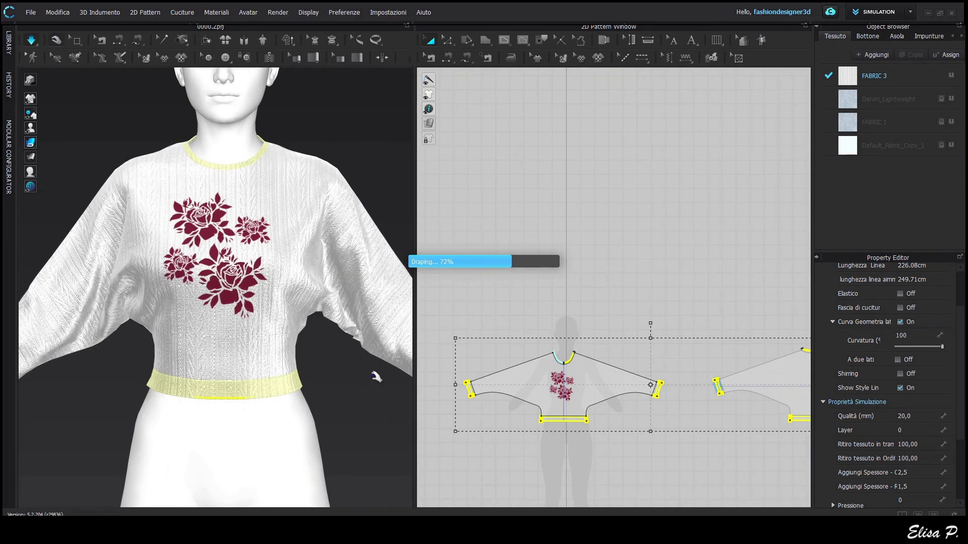
# Rotate the large lower rose graphic slightly clockwise and shift it slightly left, towards the small left rose.
pyautogui.scroll(5, 571, 395)
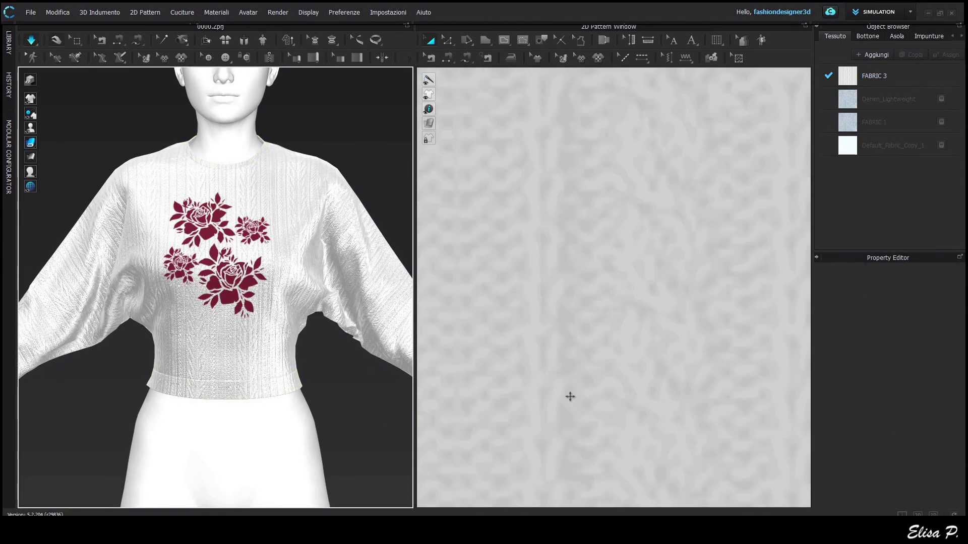
pyautogui.scroll(5, 608, 398)
pyautogui.click(595, 328)
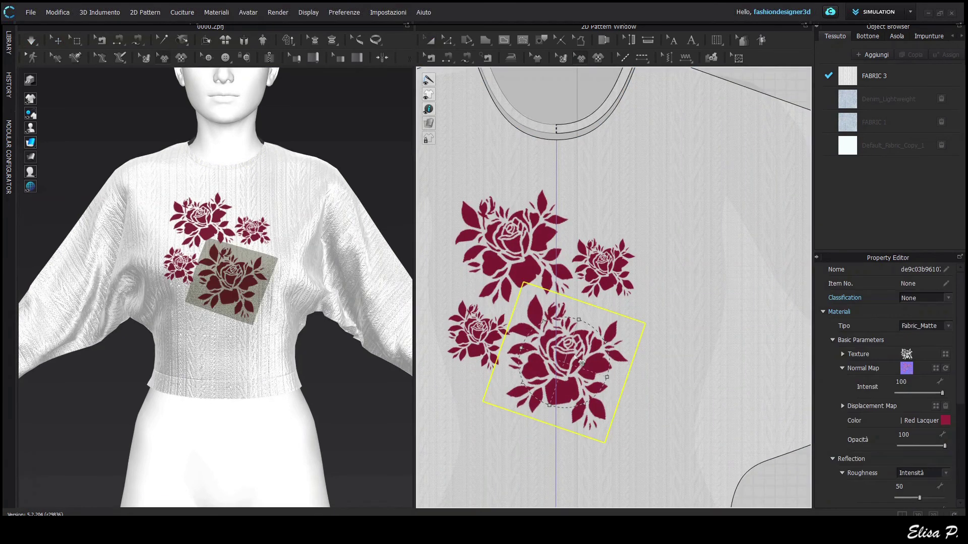
pyautogui.moveTo(600, 328); pyautogui.dragTo(600, 329)
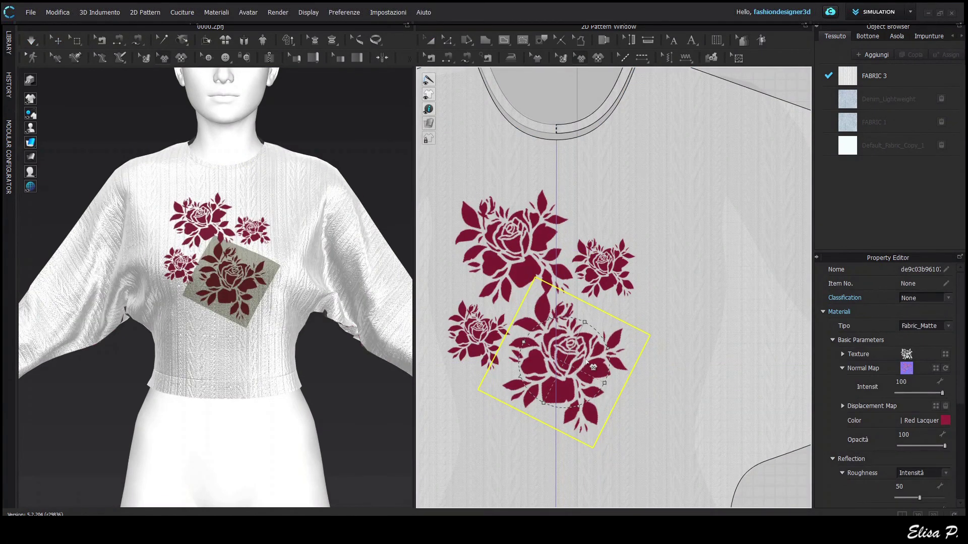
pyautogui.moveTo(588, 361); pyautogui.dragTo(578, 358)
# Move the small upper-right rose graphic slightly down, closer to the large lower rose.
pyautogui.click(607, 286)
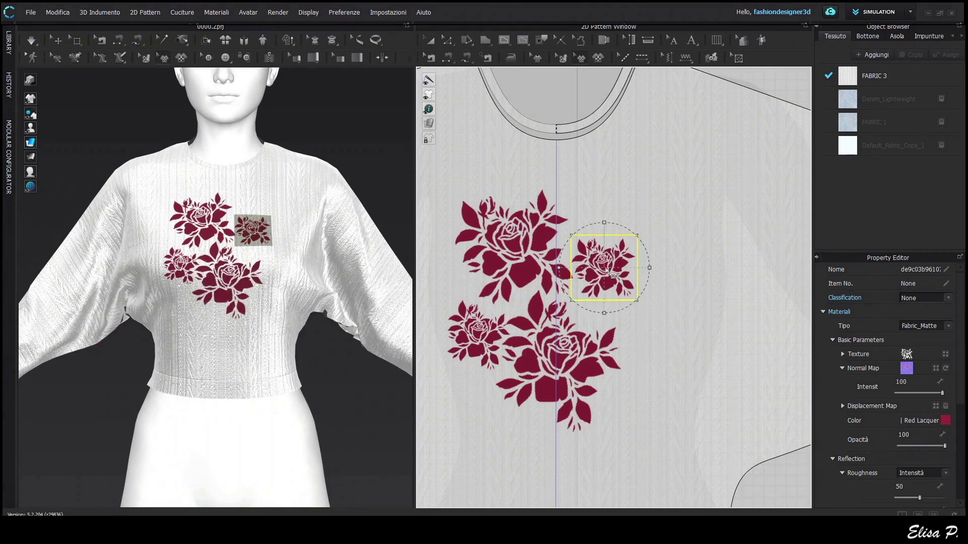
pyautogui.scroll(-5, 586, 402)
pyautogui.moveTo(588, 407); pyautogui.dragTo(603, 368, button='middle')
pyautogui.click(576, 459)
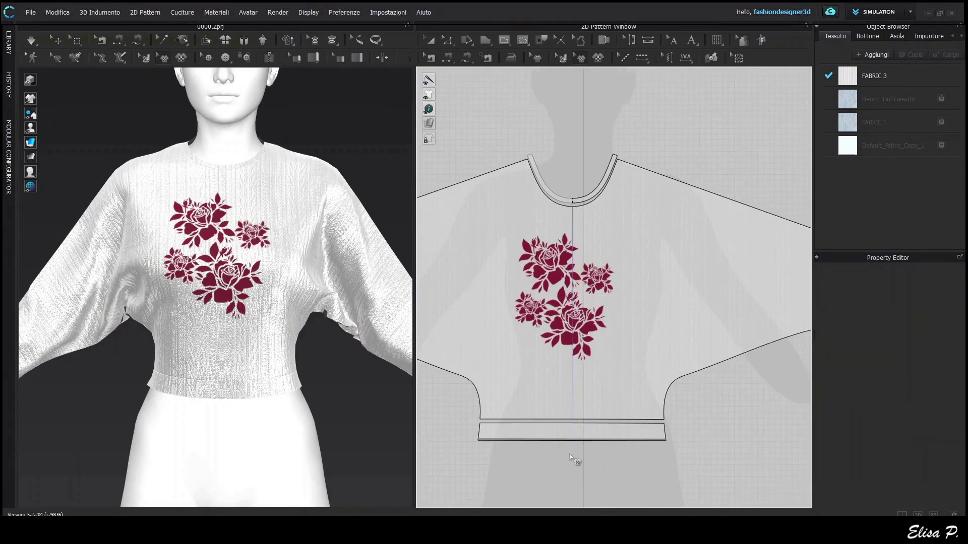
pyautogui.scroll(-6, 577, 459)
pyautogui.moveTo(615, 474); pyautogui.dragTo(629, 452, button='middle')
pyautogui.scroll(-4, 369, 423)
pyautogui.scroll(2, 368, 423)
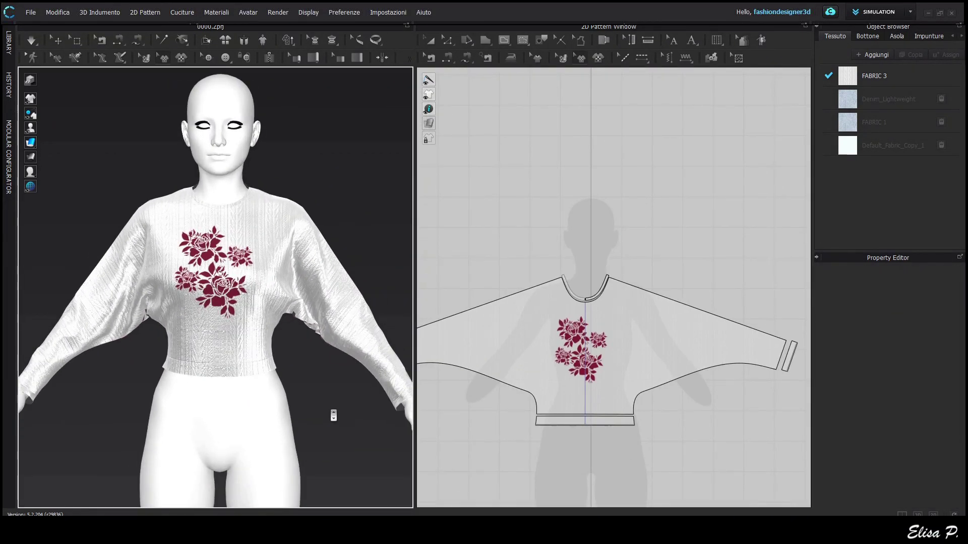